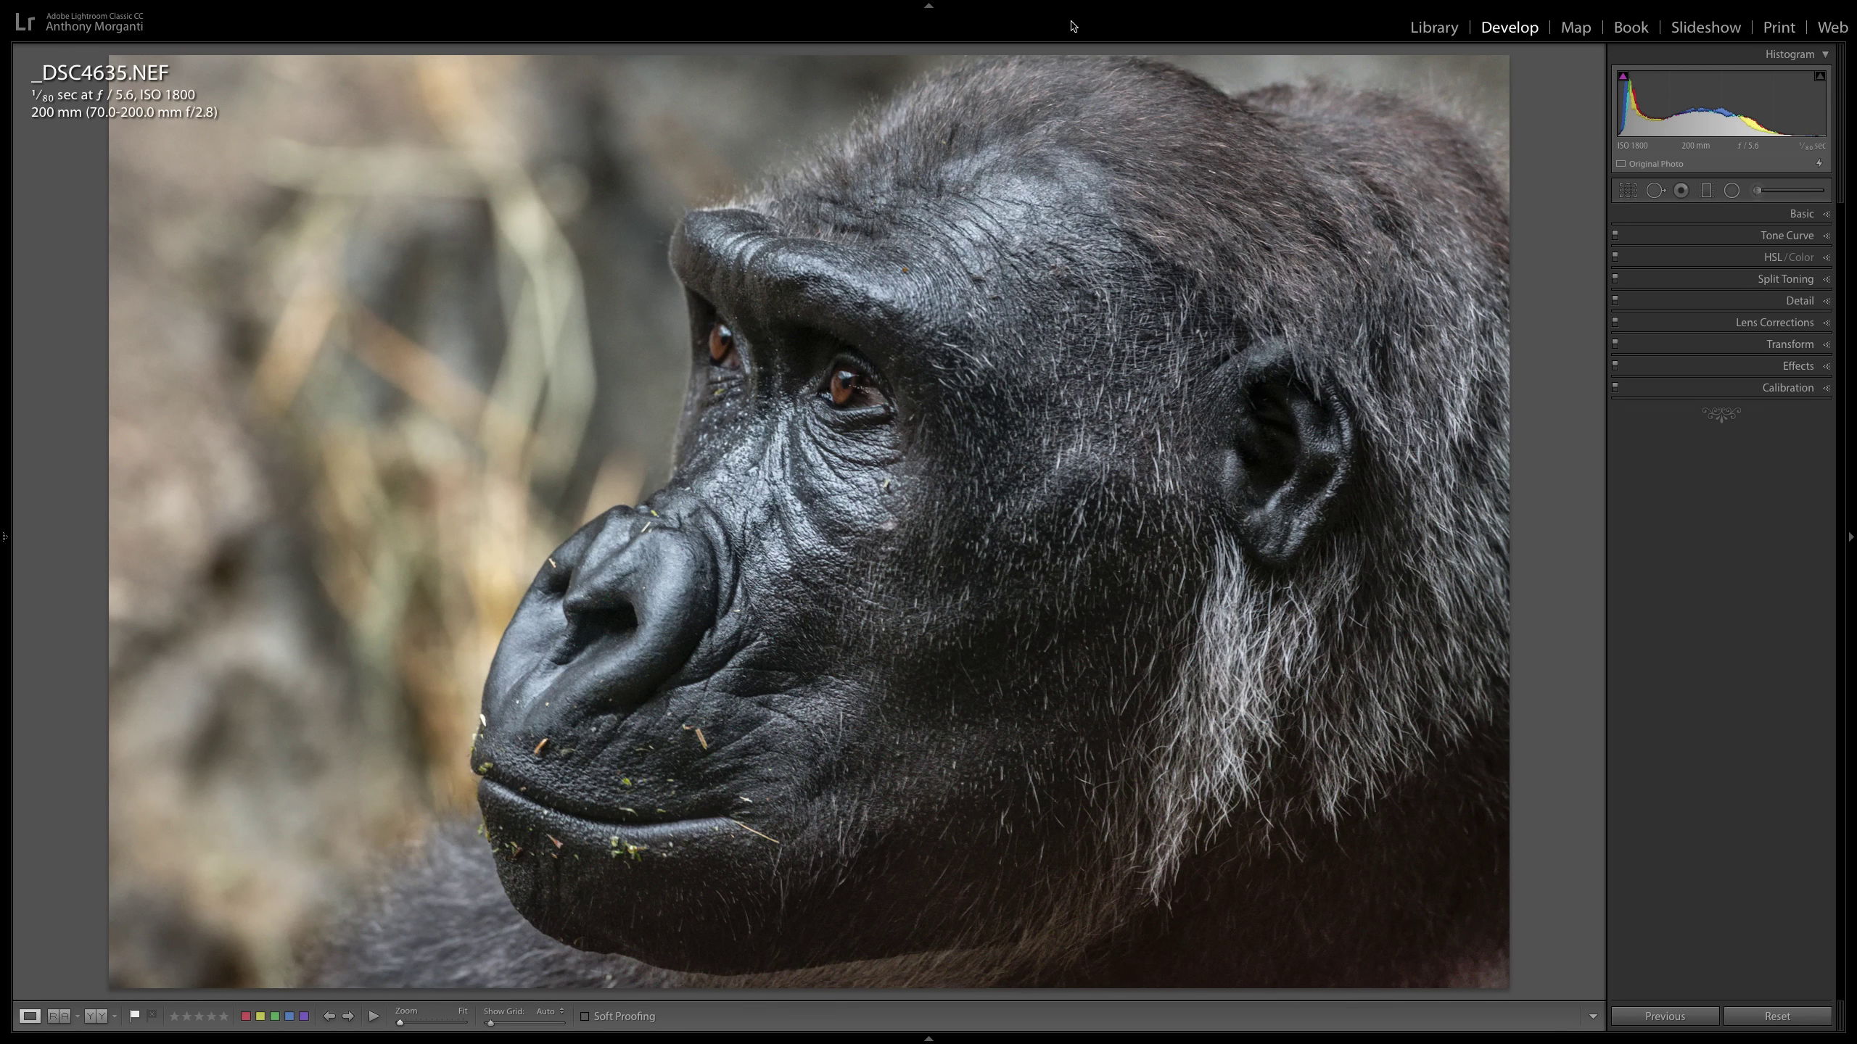
Set the Color noise reduction to 22 and compare the background at 1:1 with the Detail adjustments off and on.
click(1726, 300)
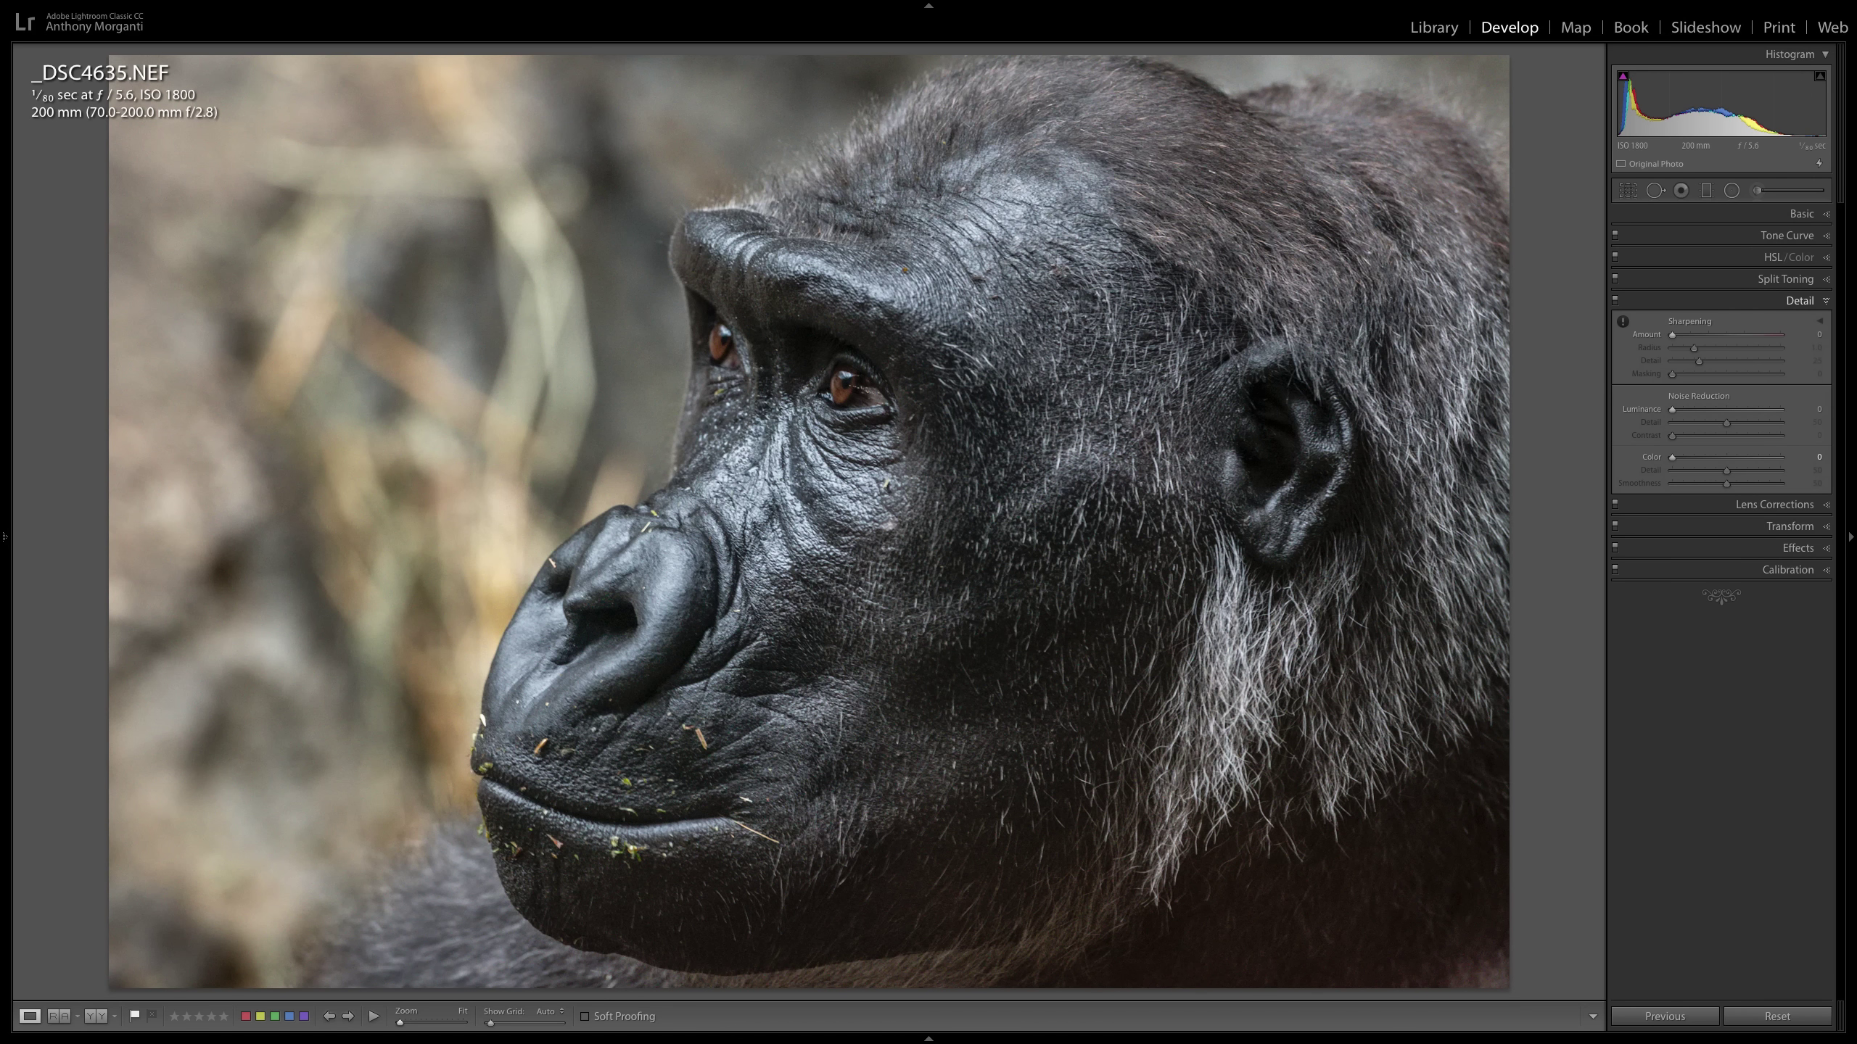
click(652, 313)
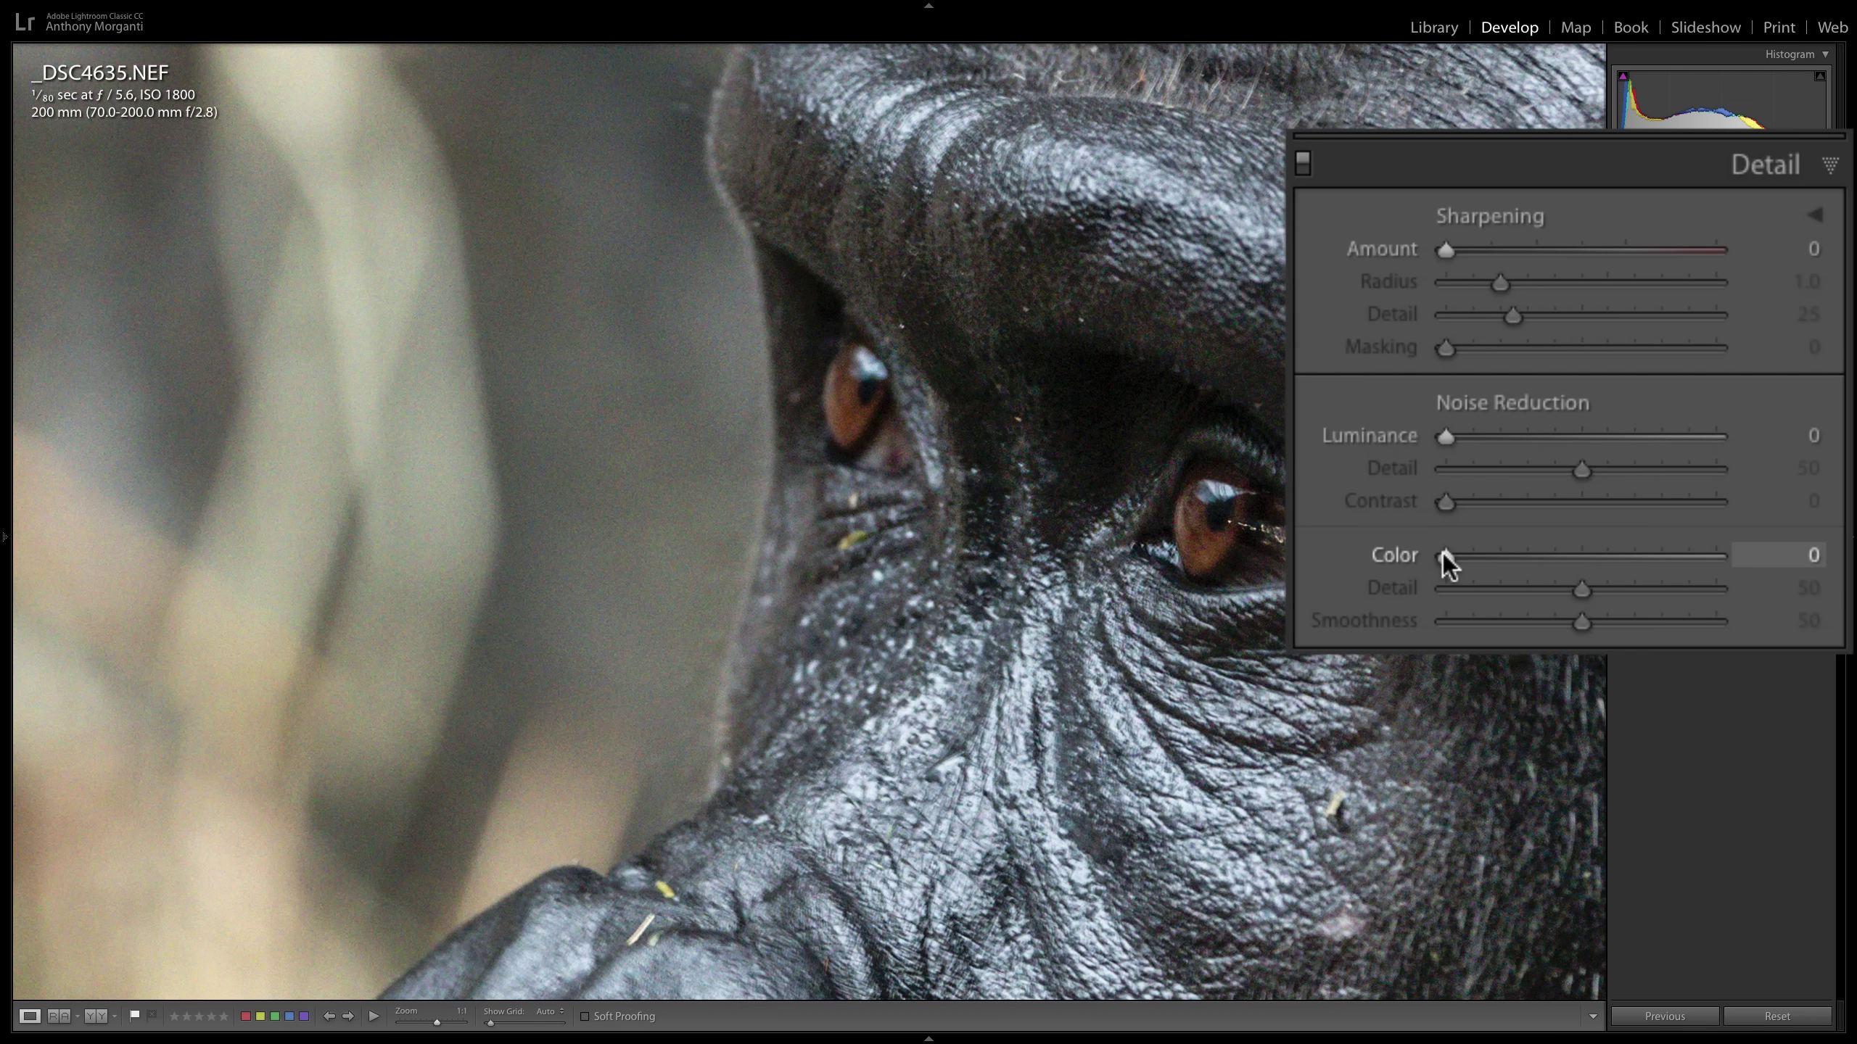
drag(1445, 555, 1488, 557)
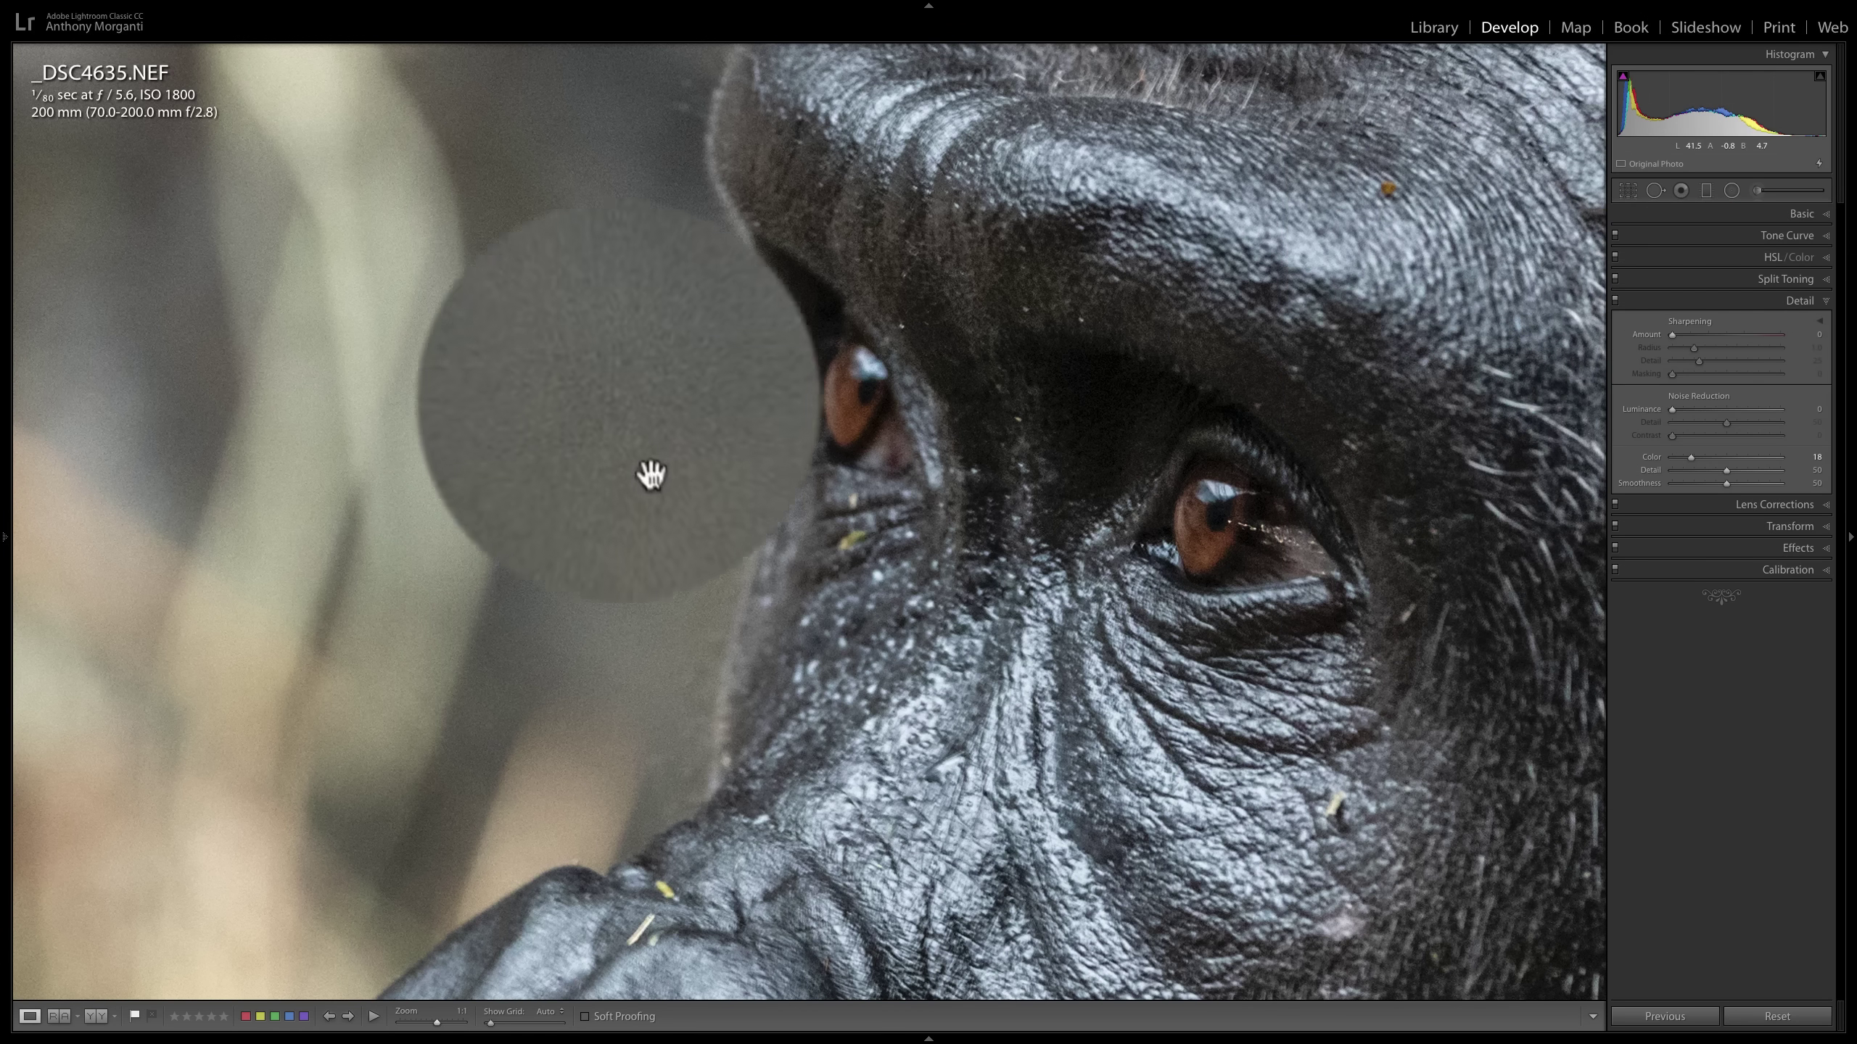
click(1615, 300)
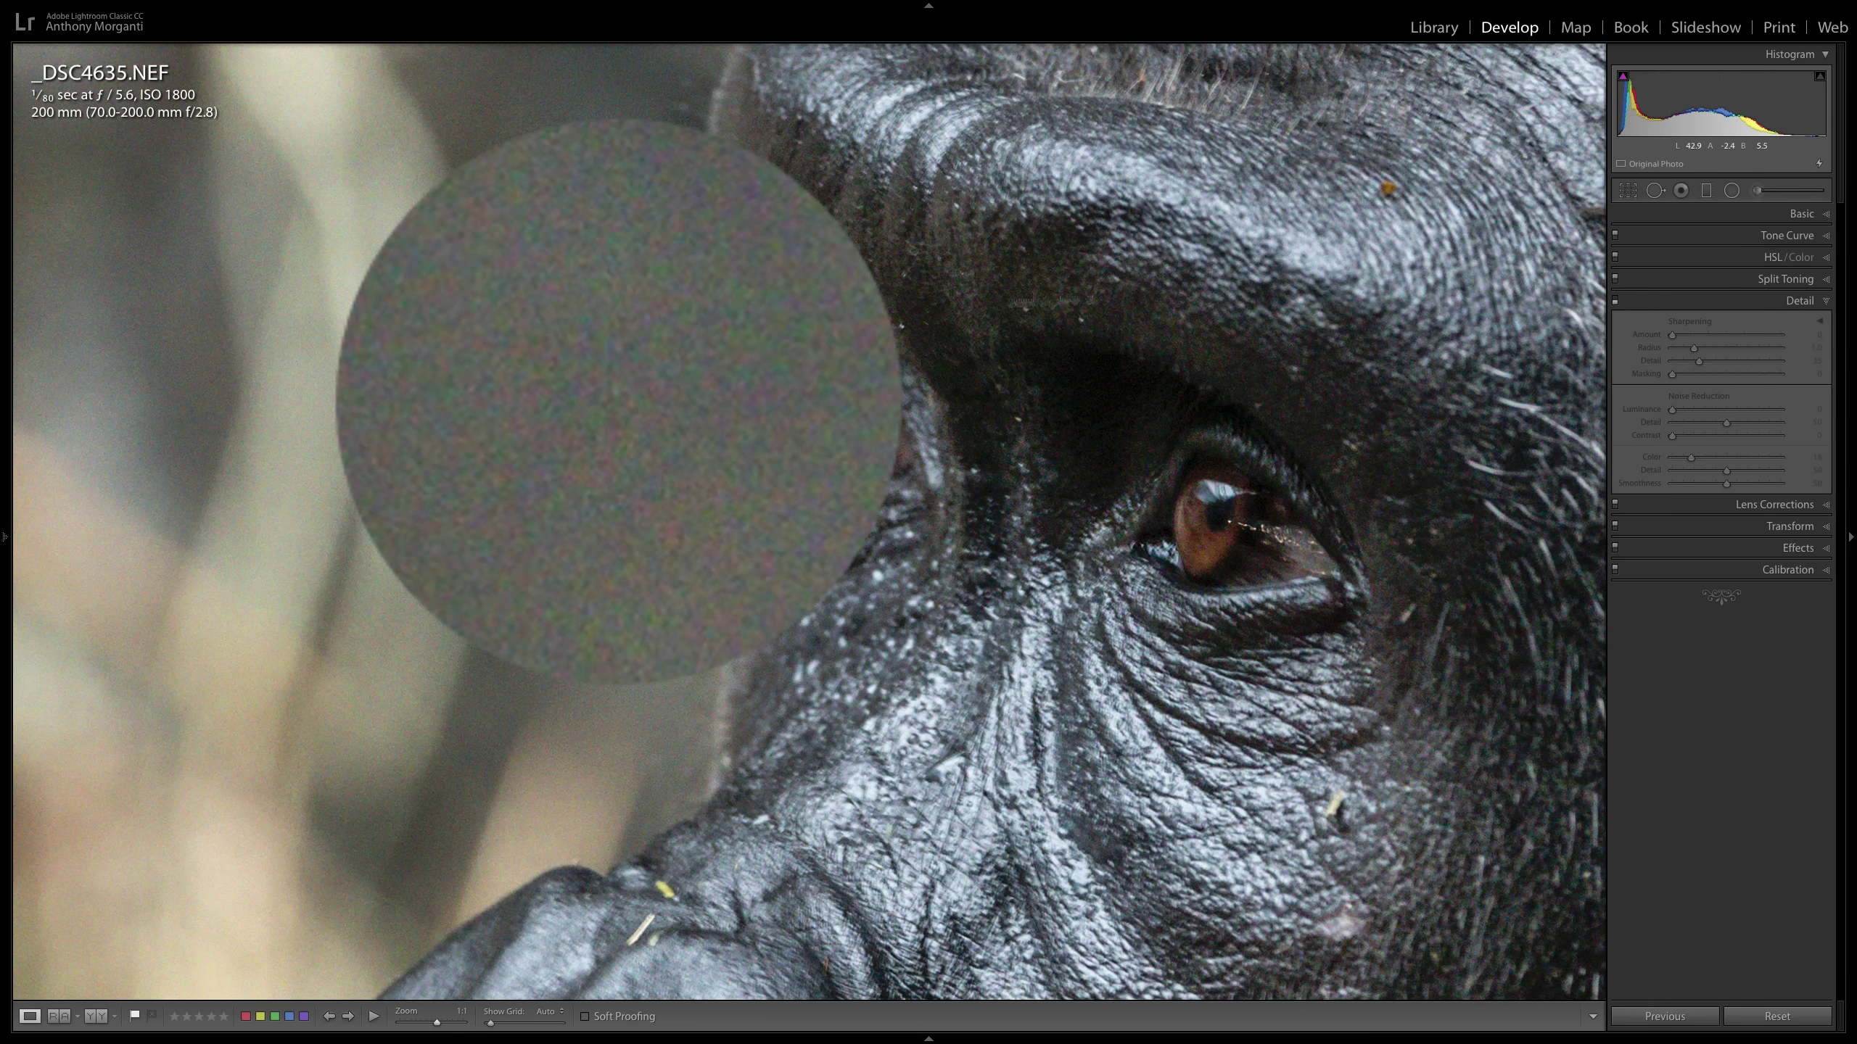
click(1615, 299)
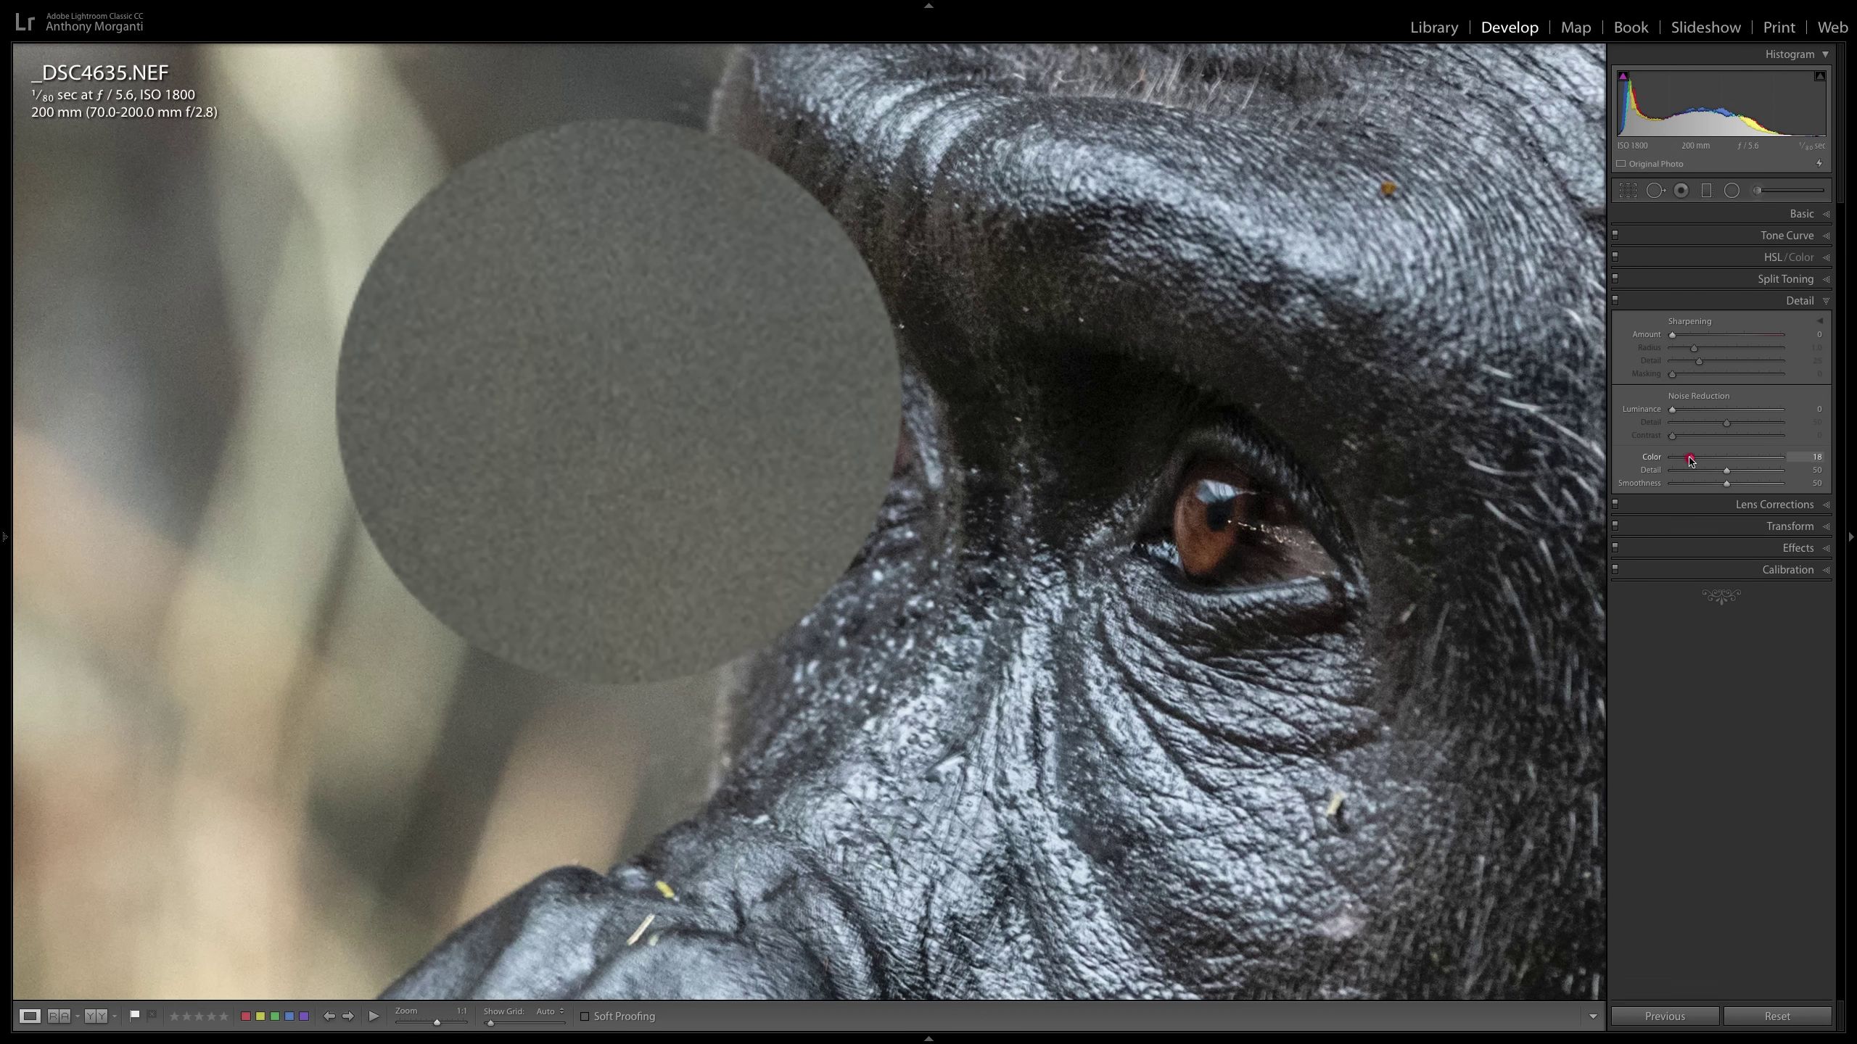
drag(1690, 458, 1694, 459)
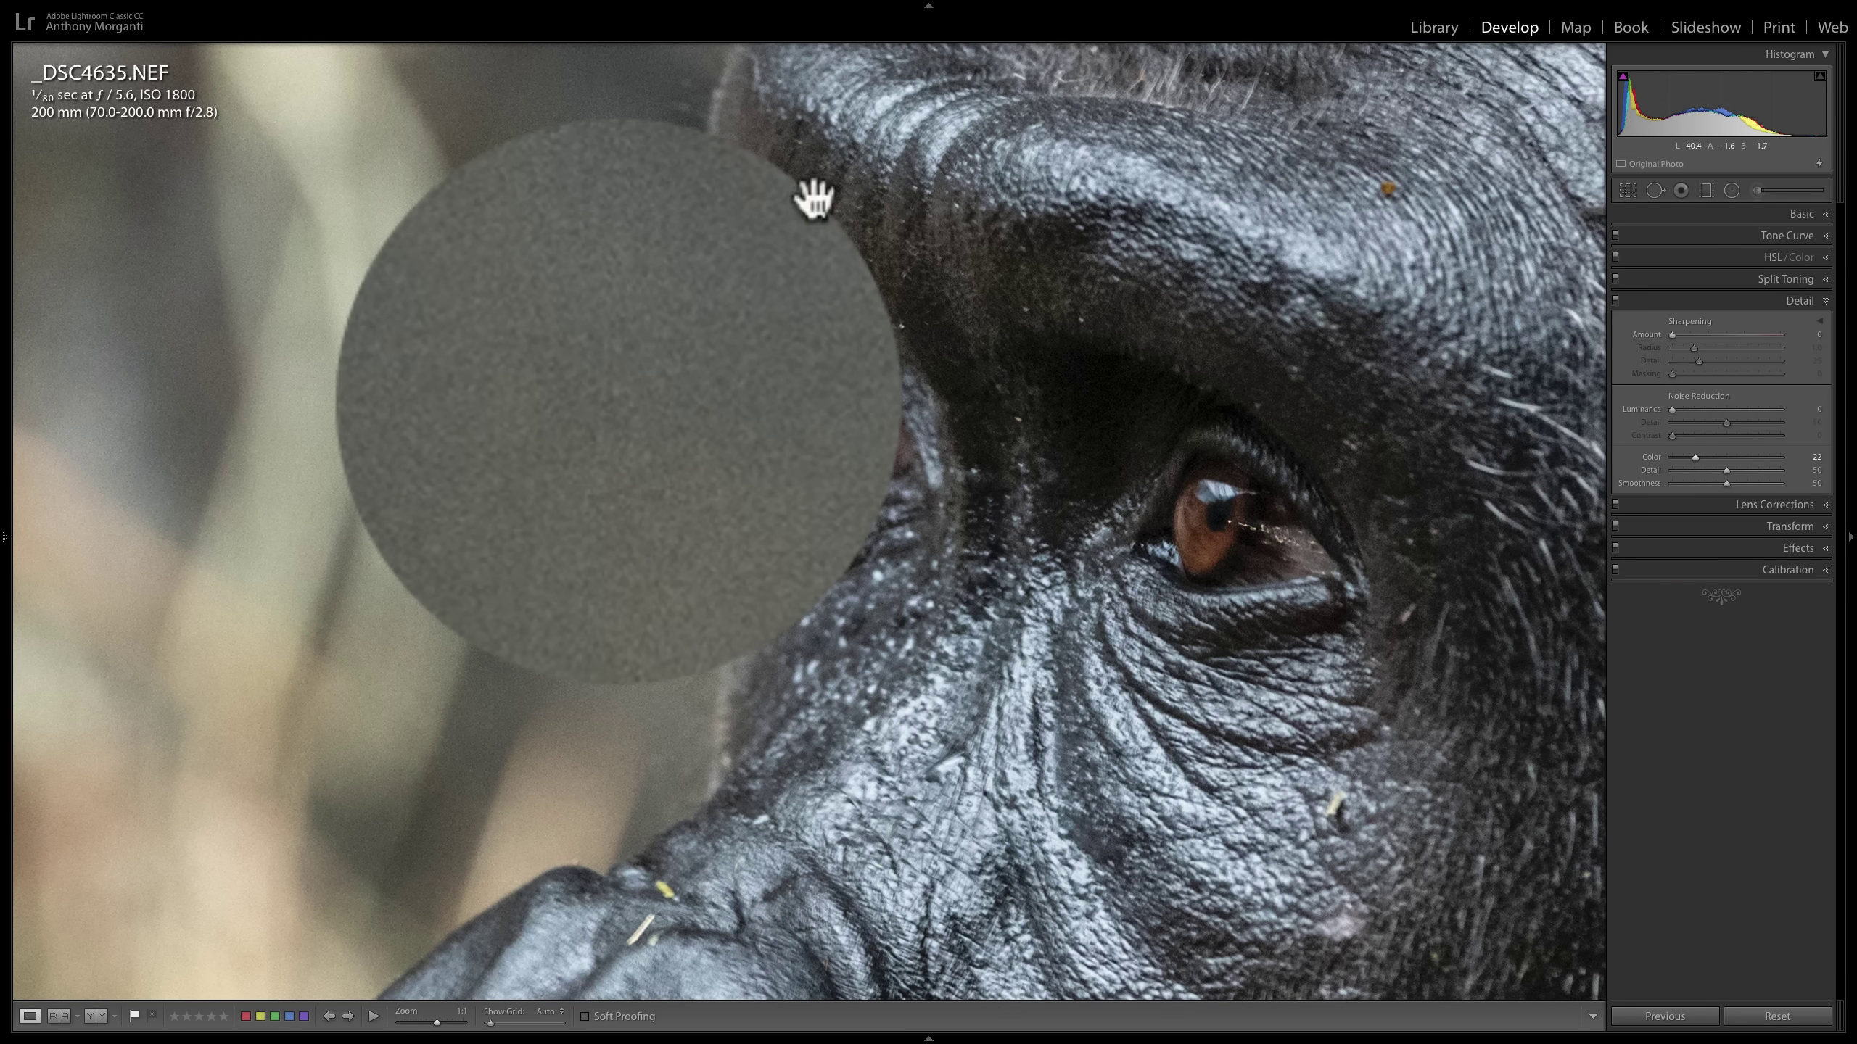
click(1616, 299)
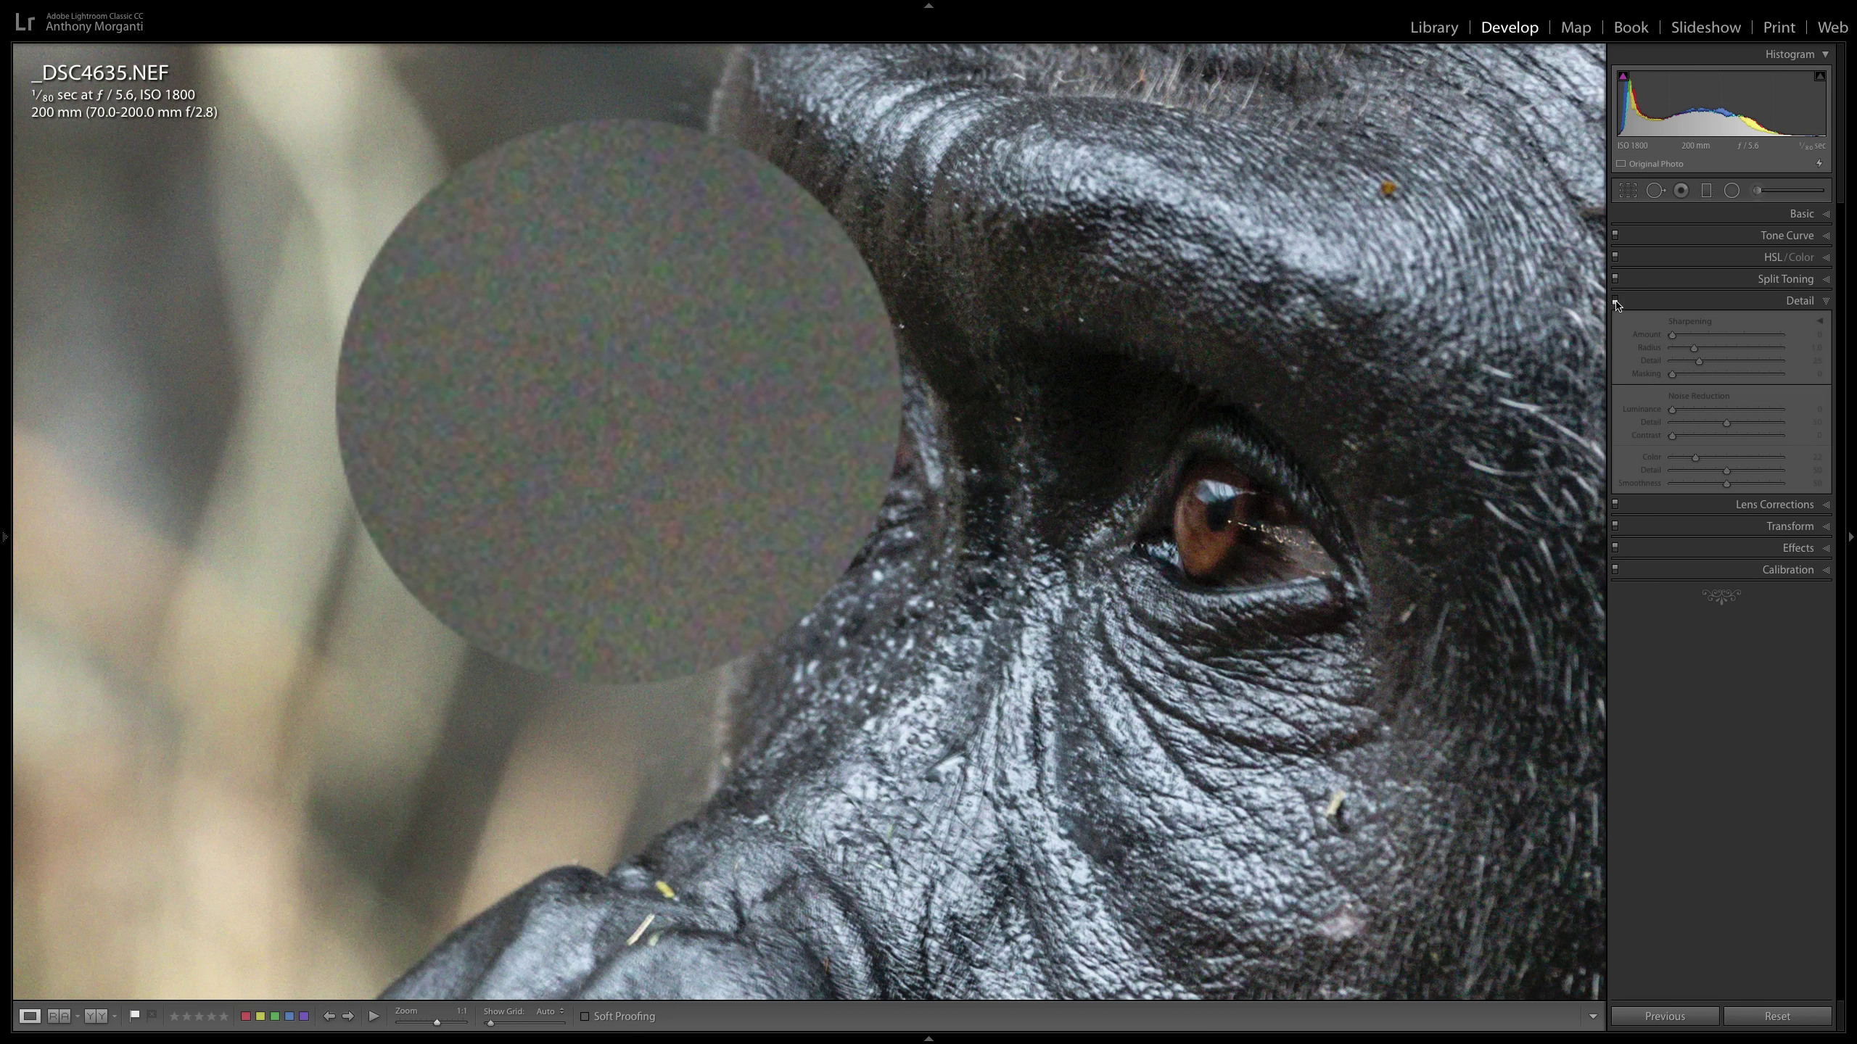
click(1616, 303)
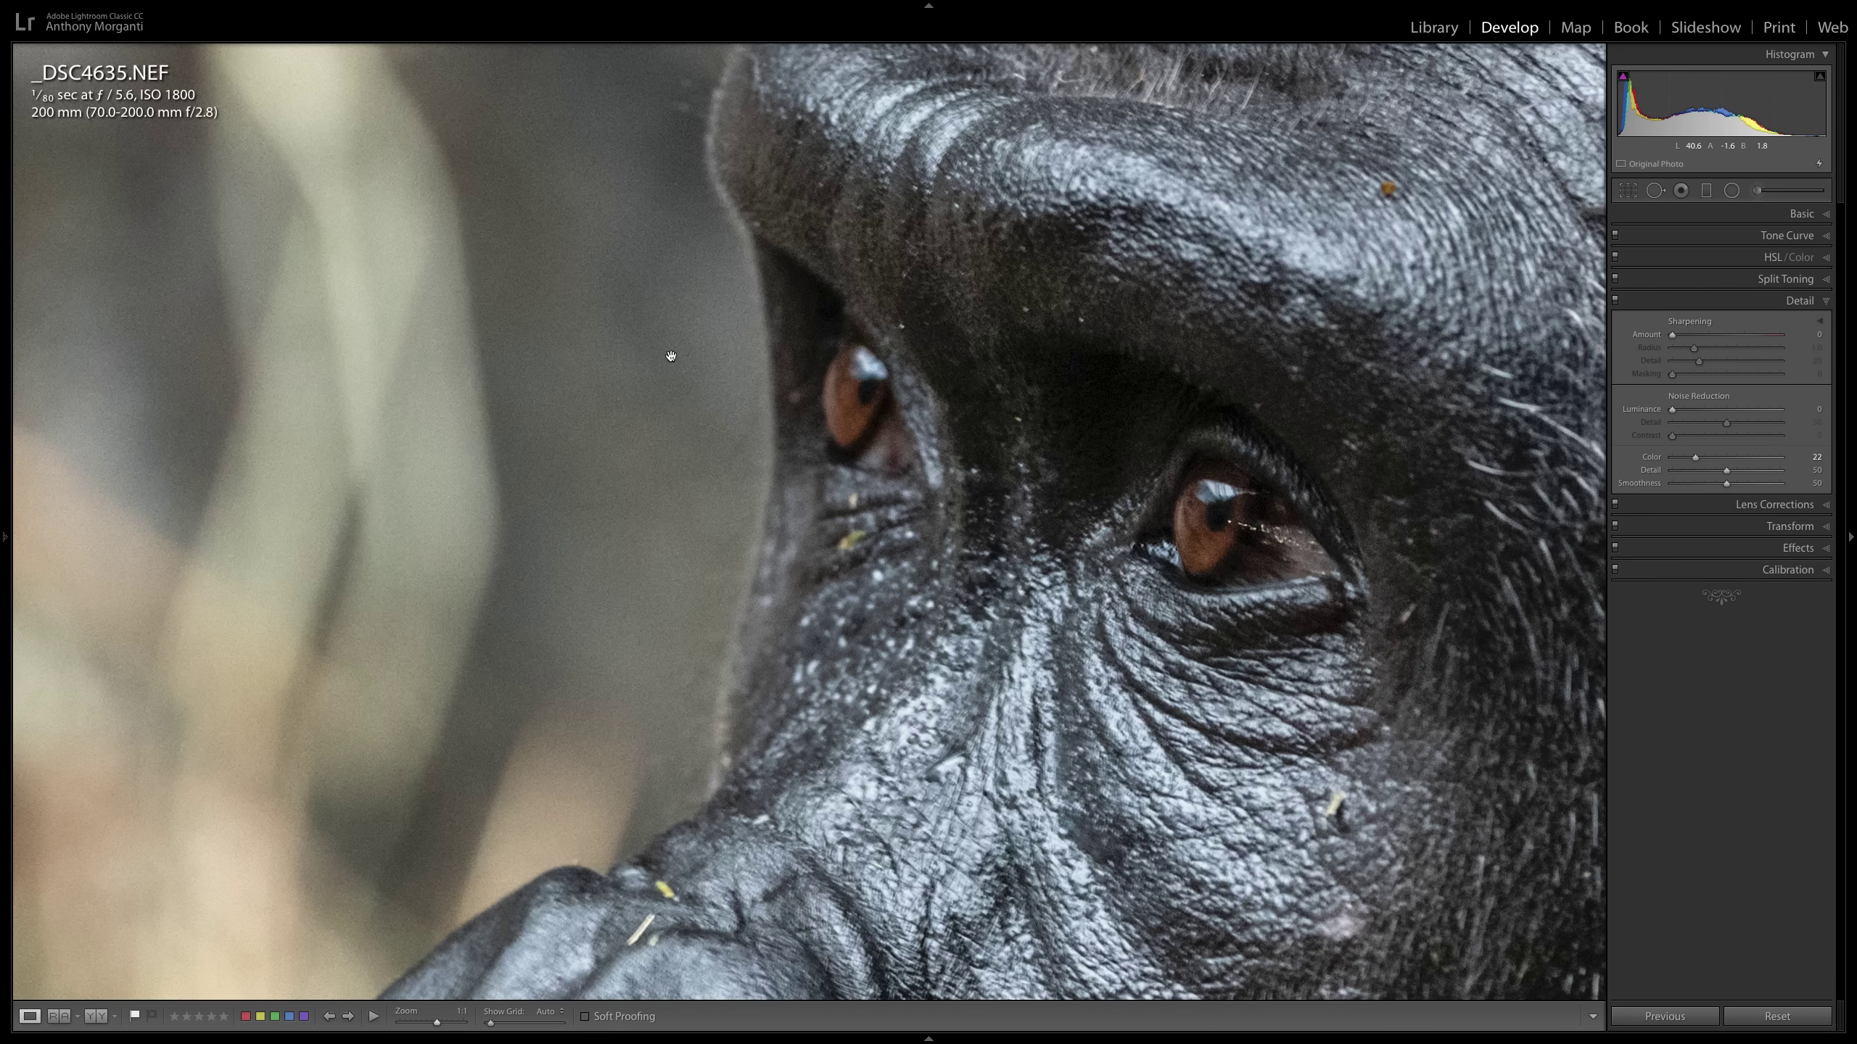
click(777, 381)
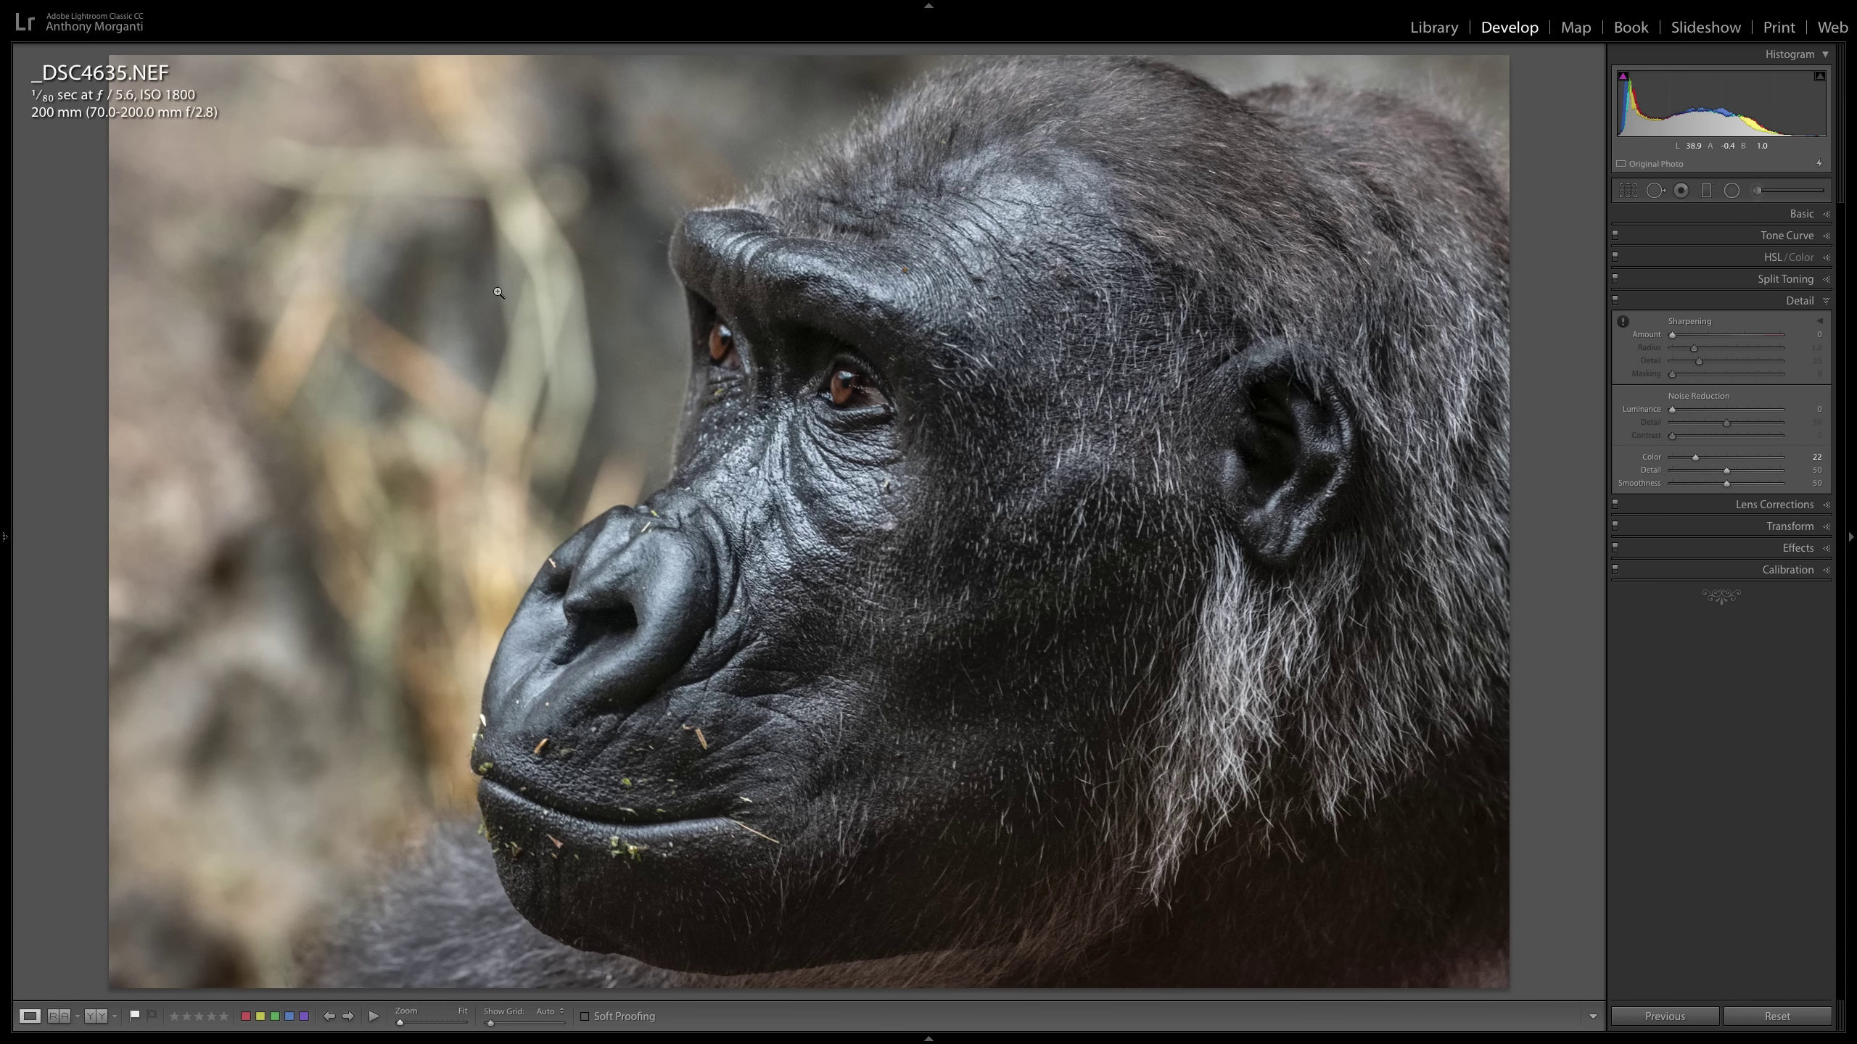
Paint a new Adjustment Brush mask with only Noise at 100 over the blurred background in front of the gorilla's face.
click(1753, 192)
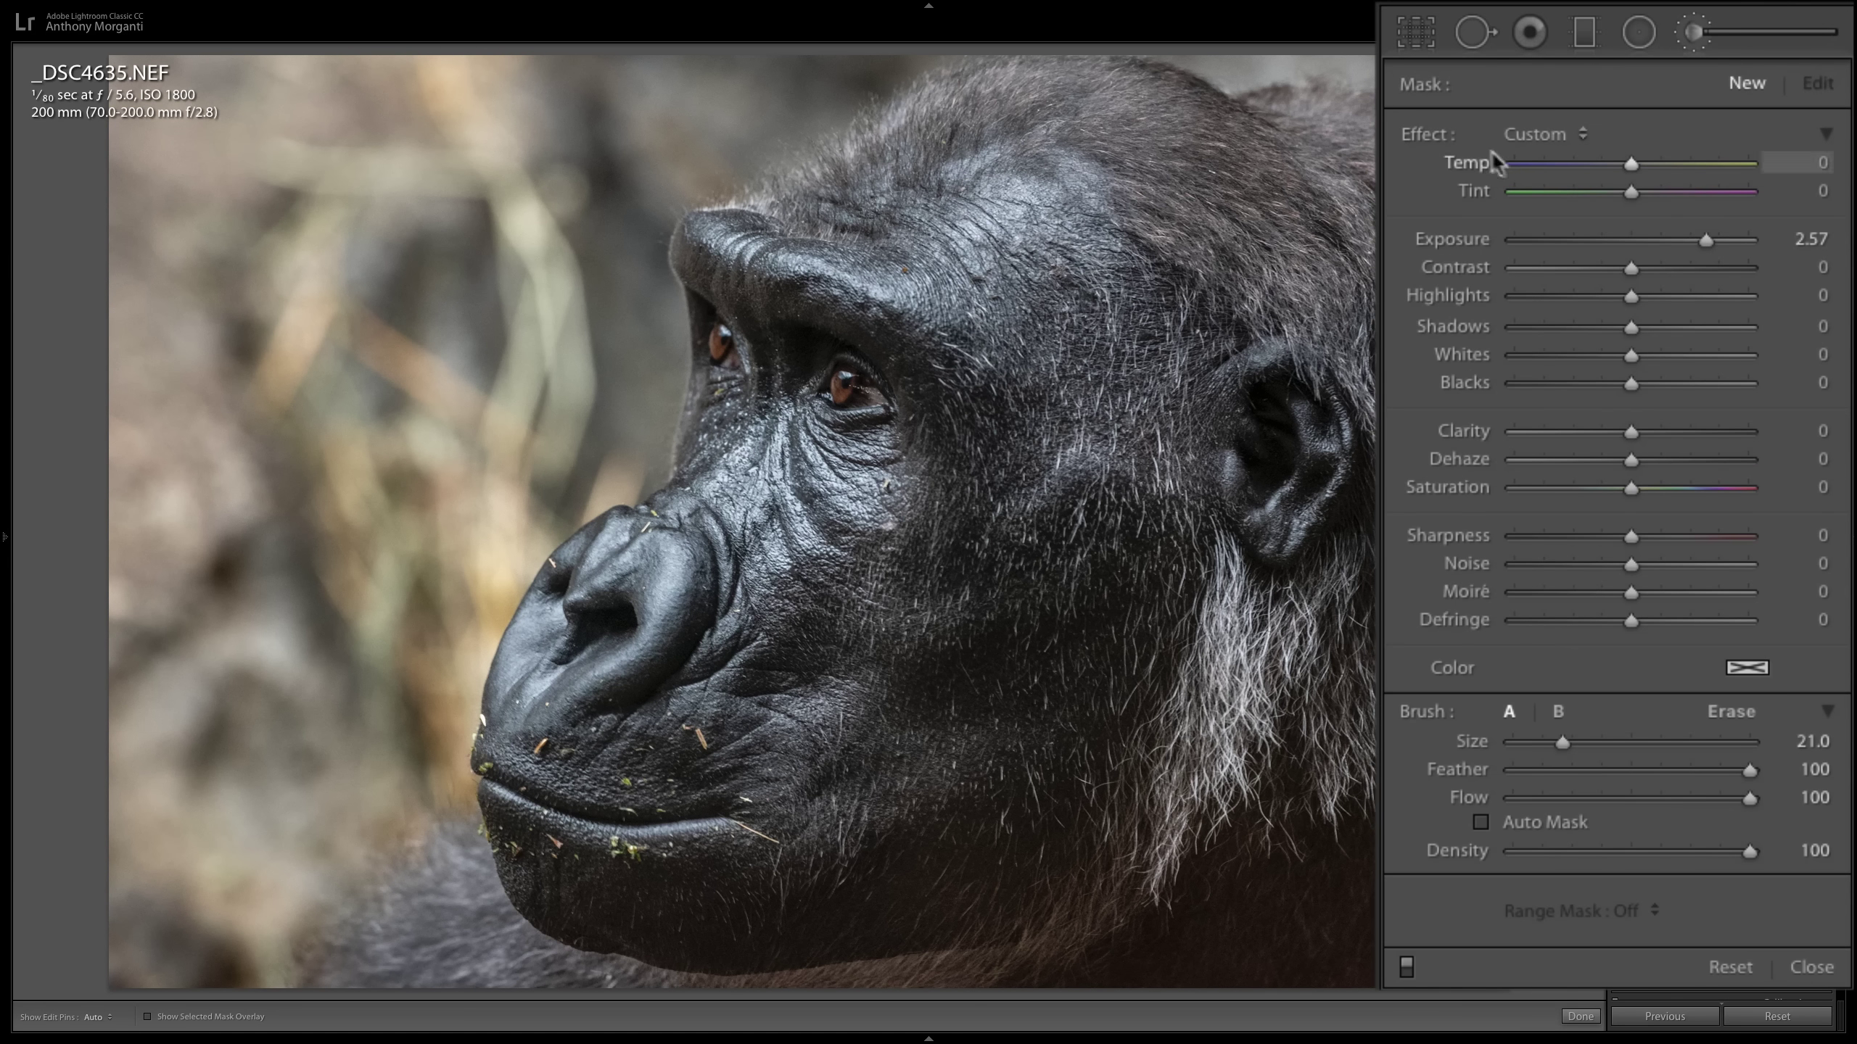
double_click(1430, 135)
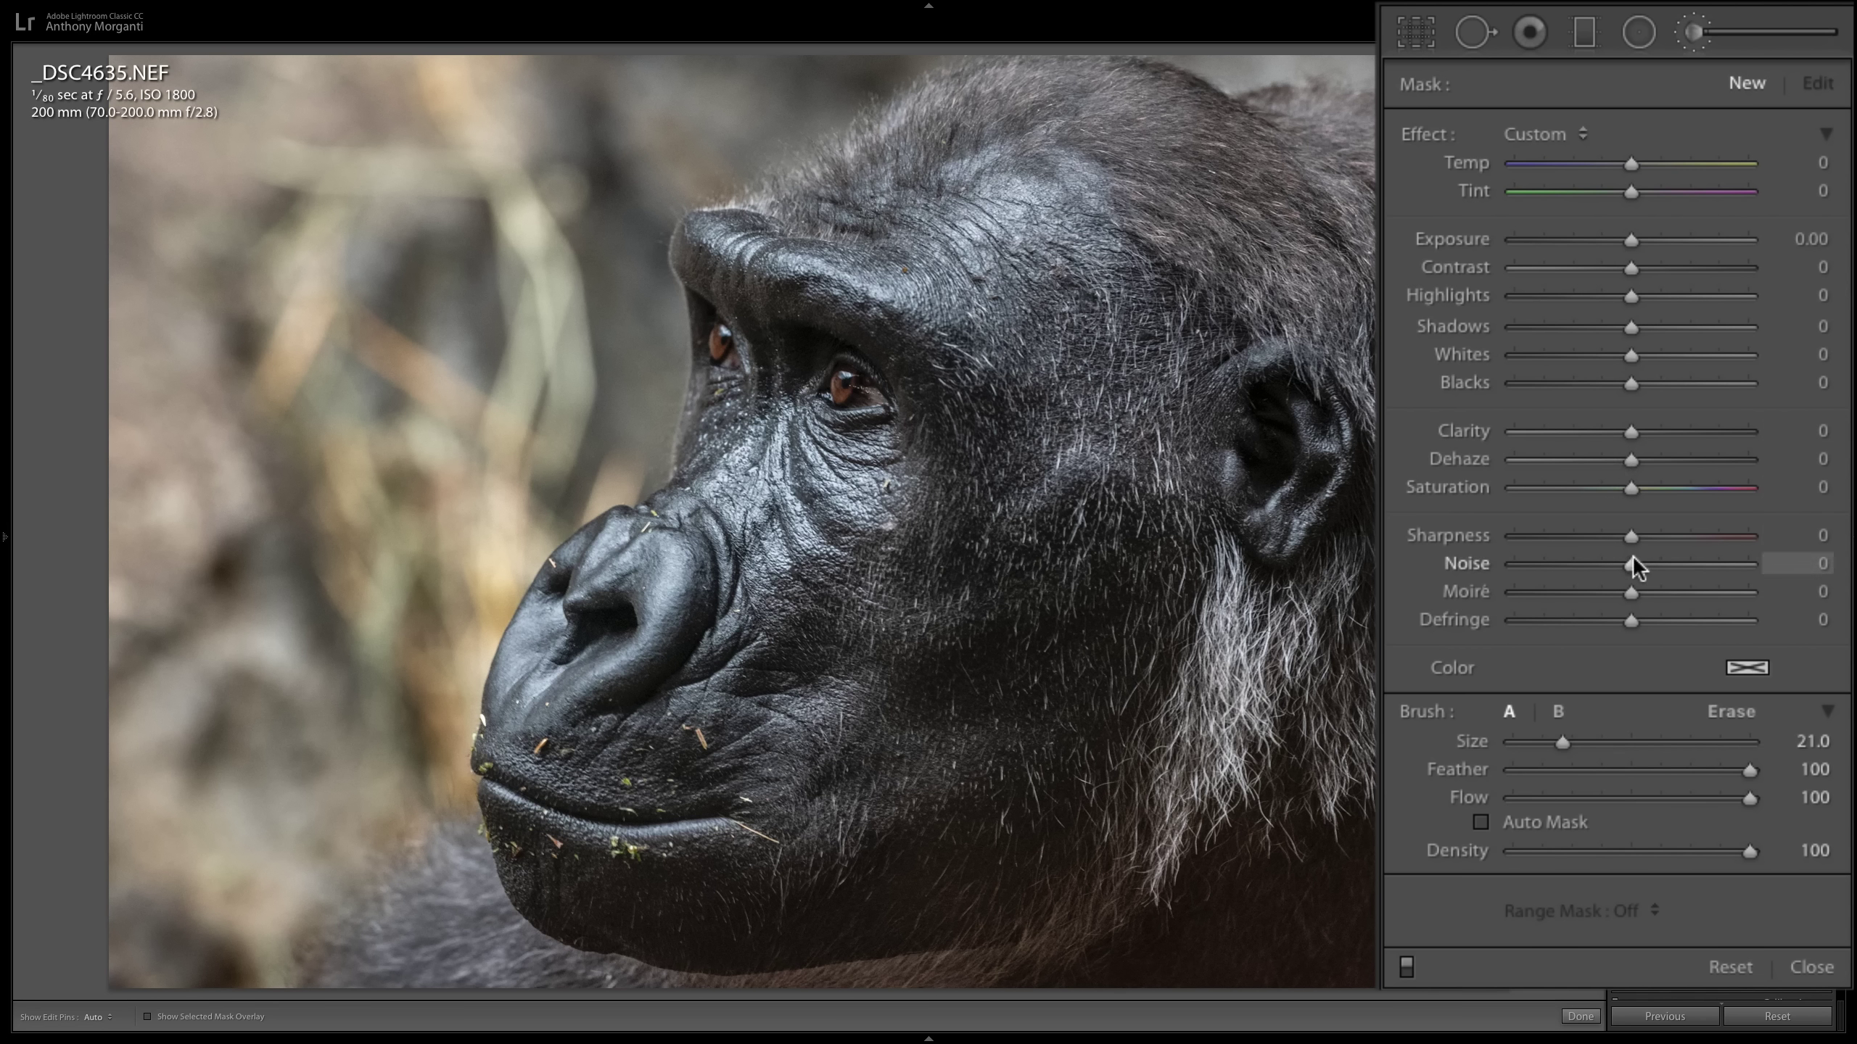
drag(1631, 564, 1751, 563)
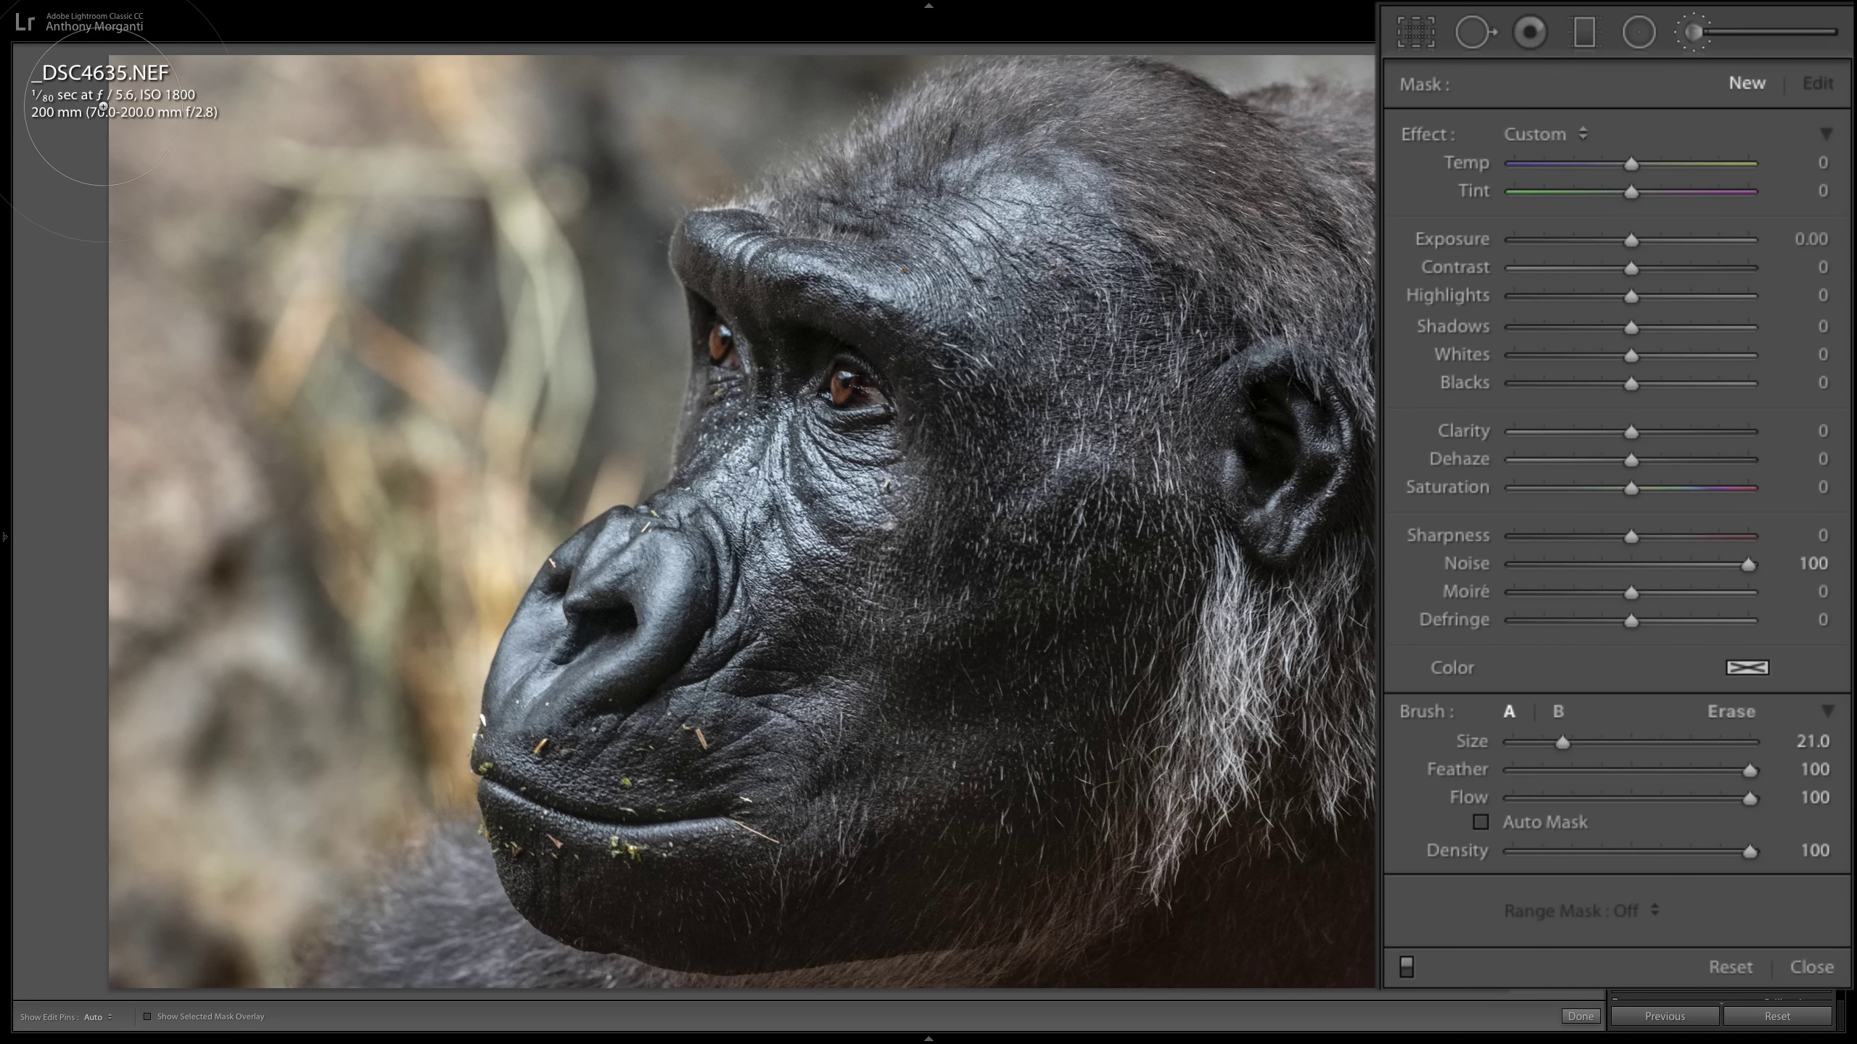
key(h)
click(195, 852)
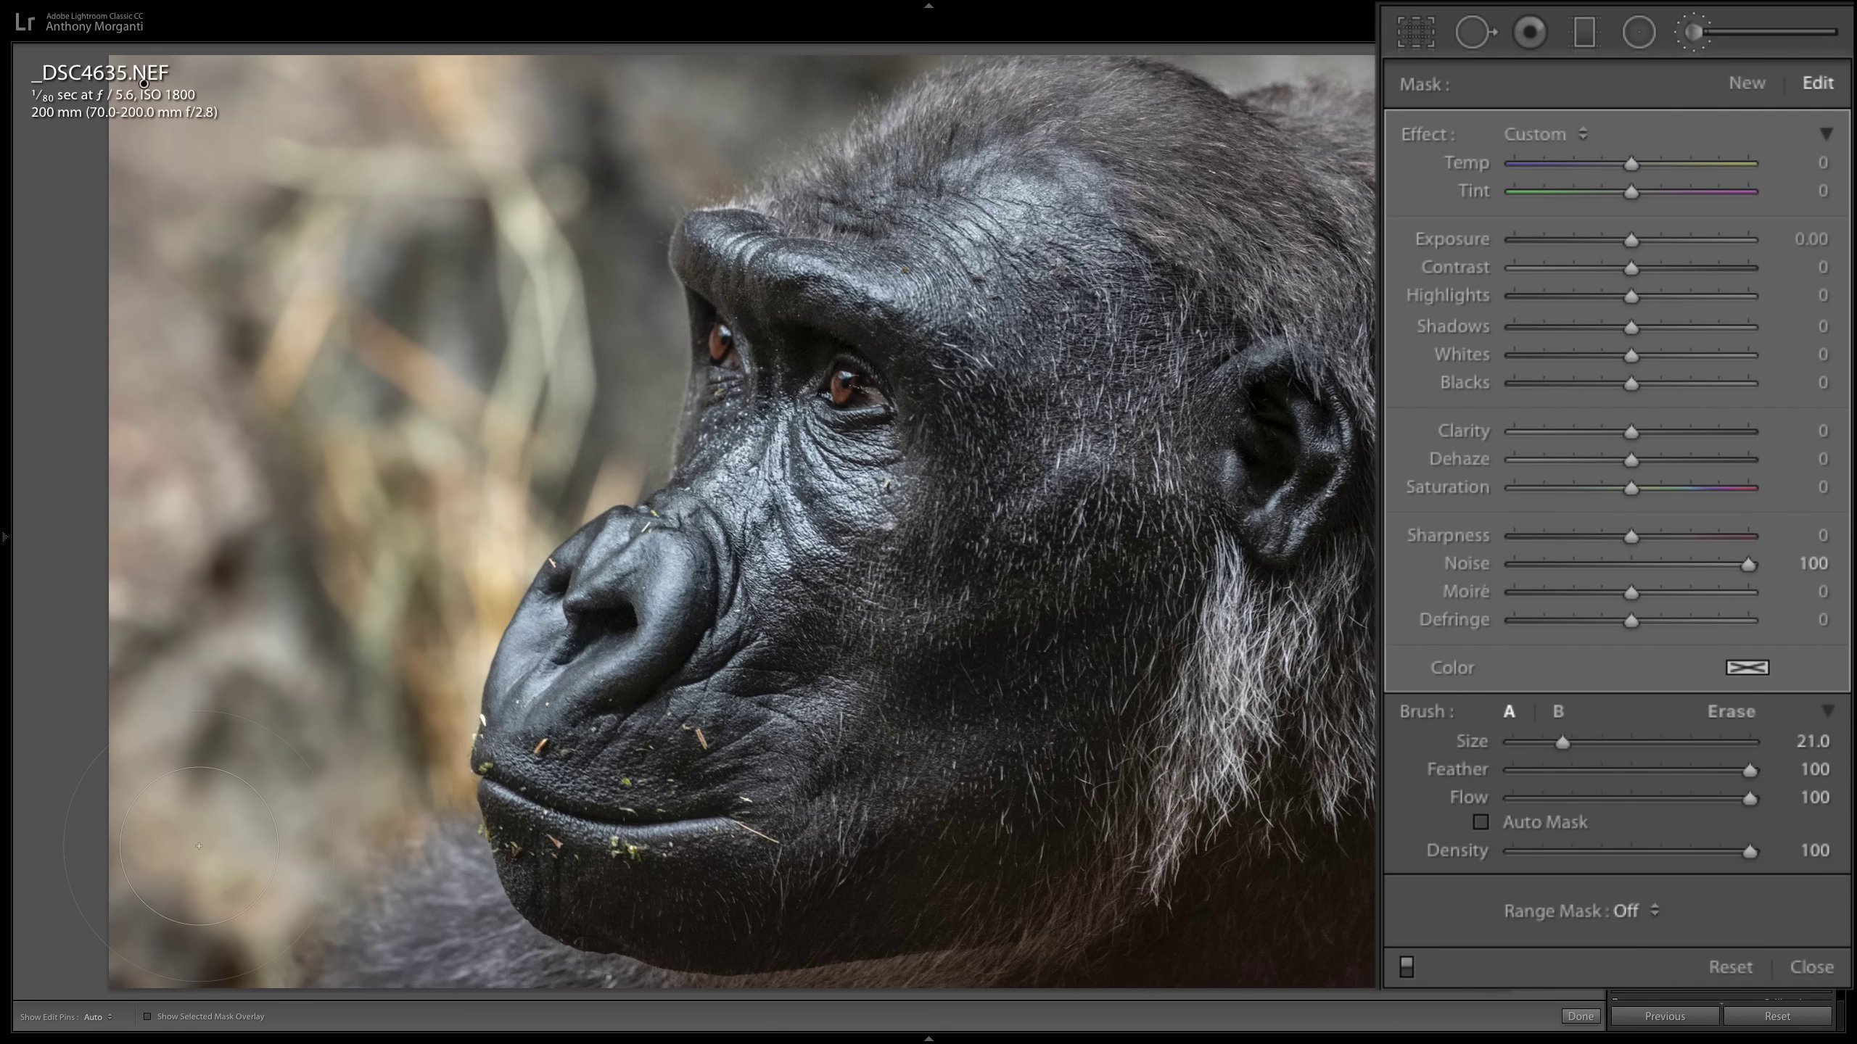
Show the mask overlay and extend the mask up to the gorilla's forehead and face with a size 12 brush, turning on Auto Mask.
key(o)
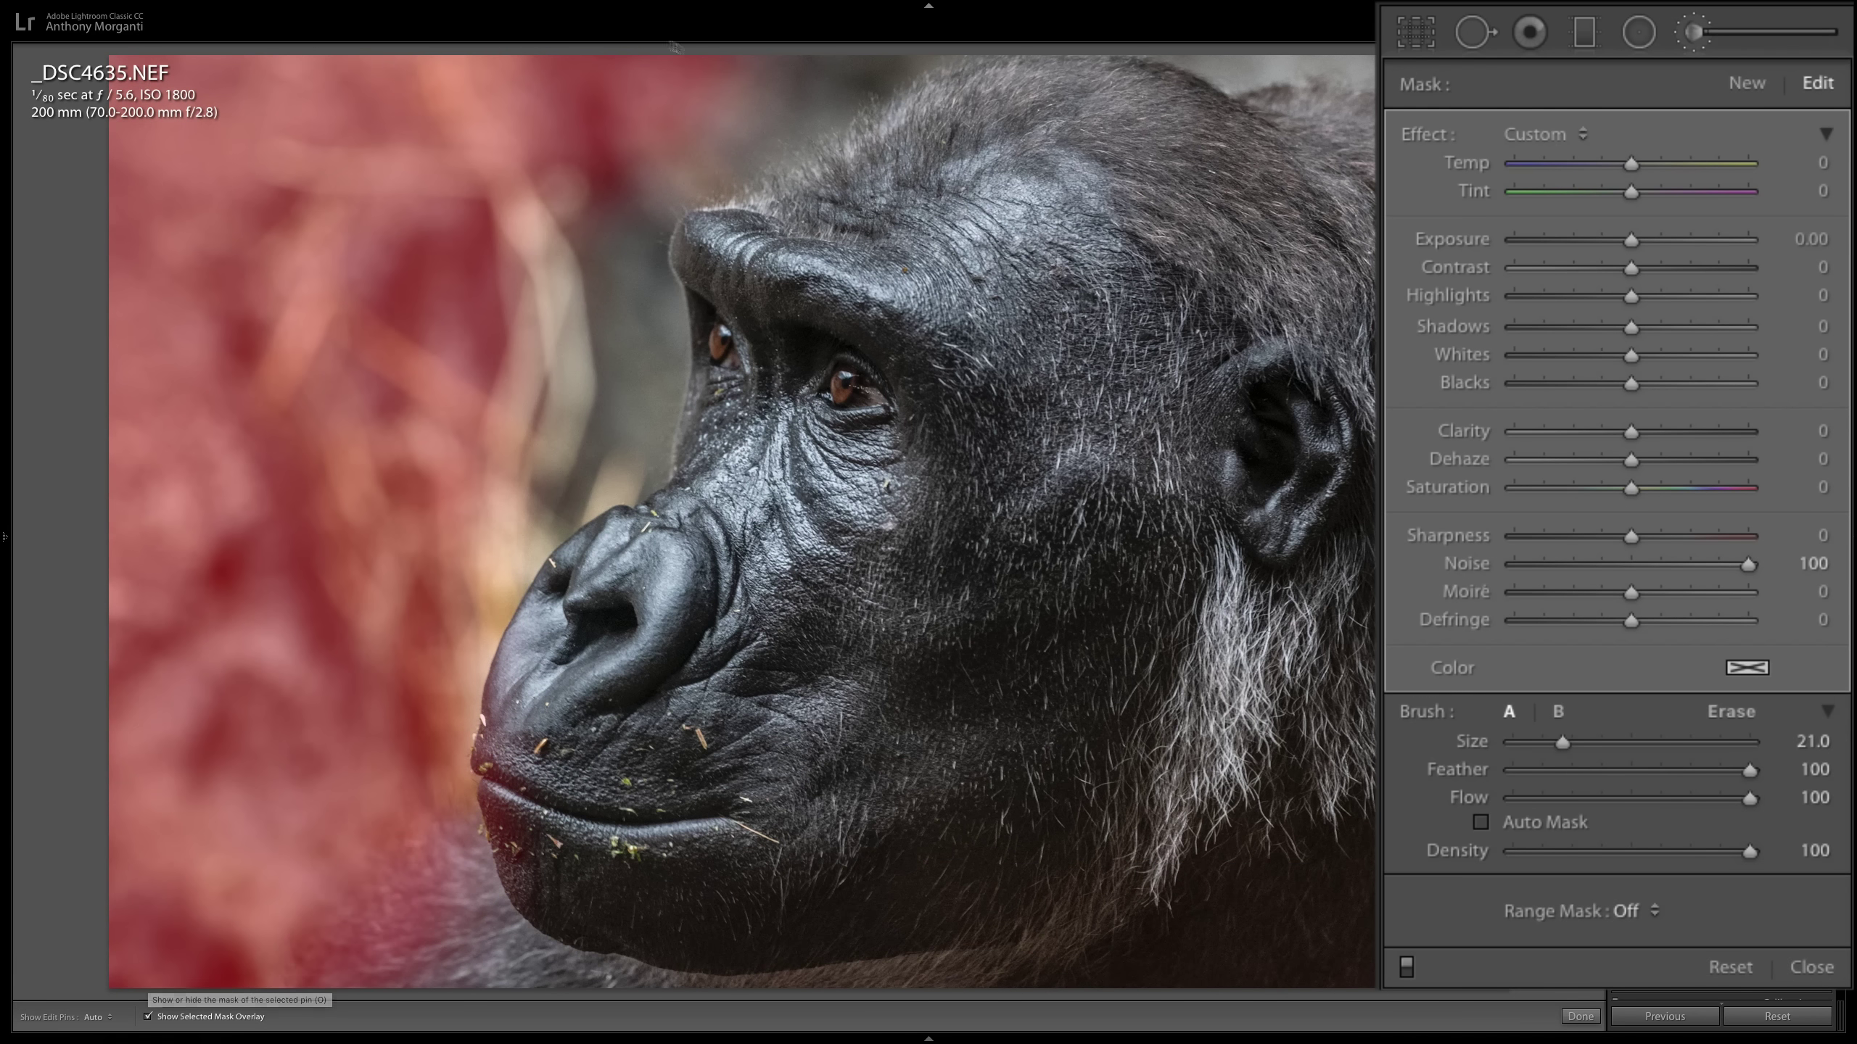
scroll(704, 61, down, 5)
drag(745, 69, 838, 45)
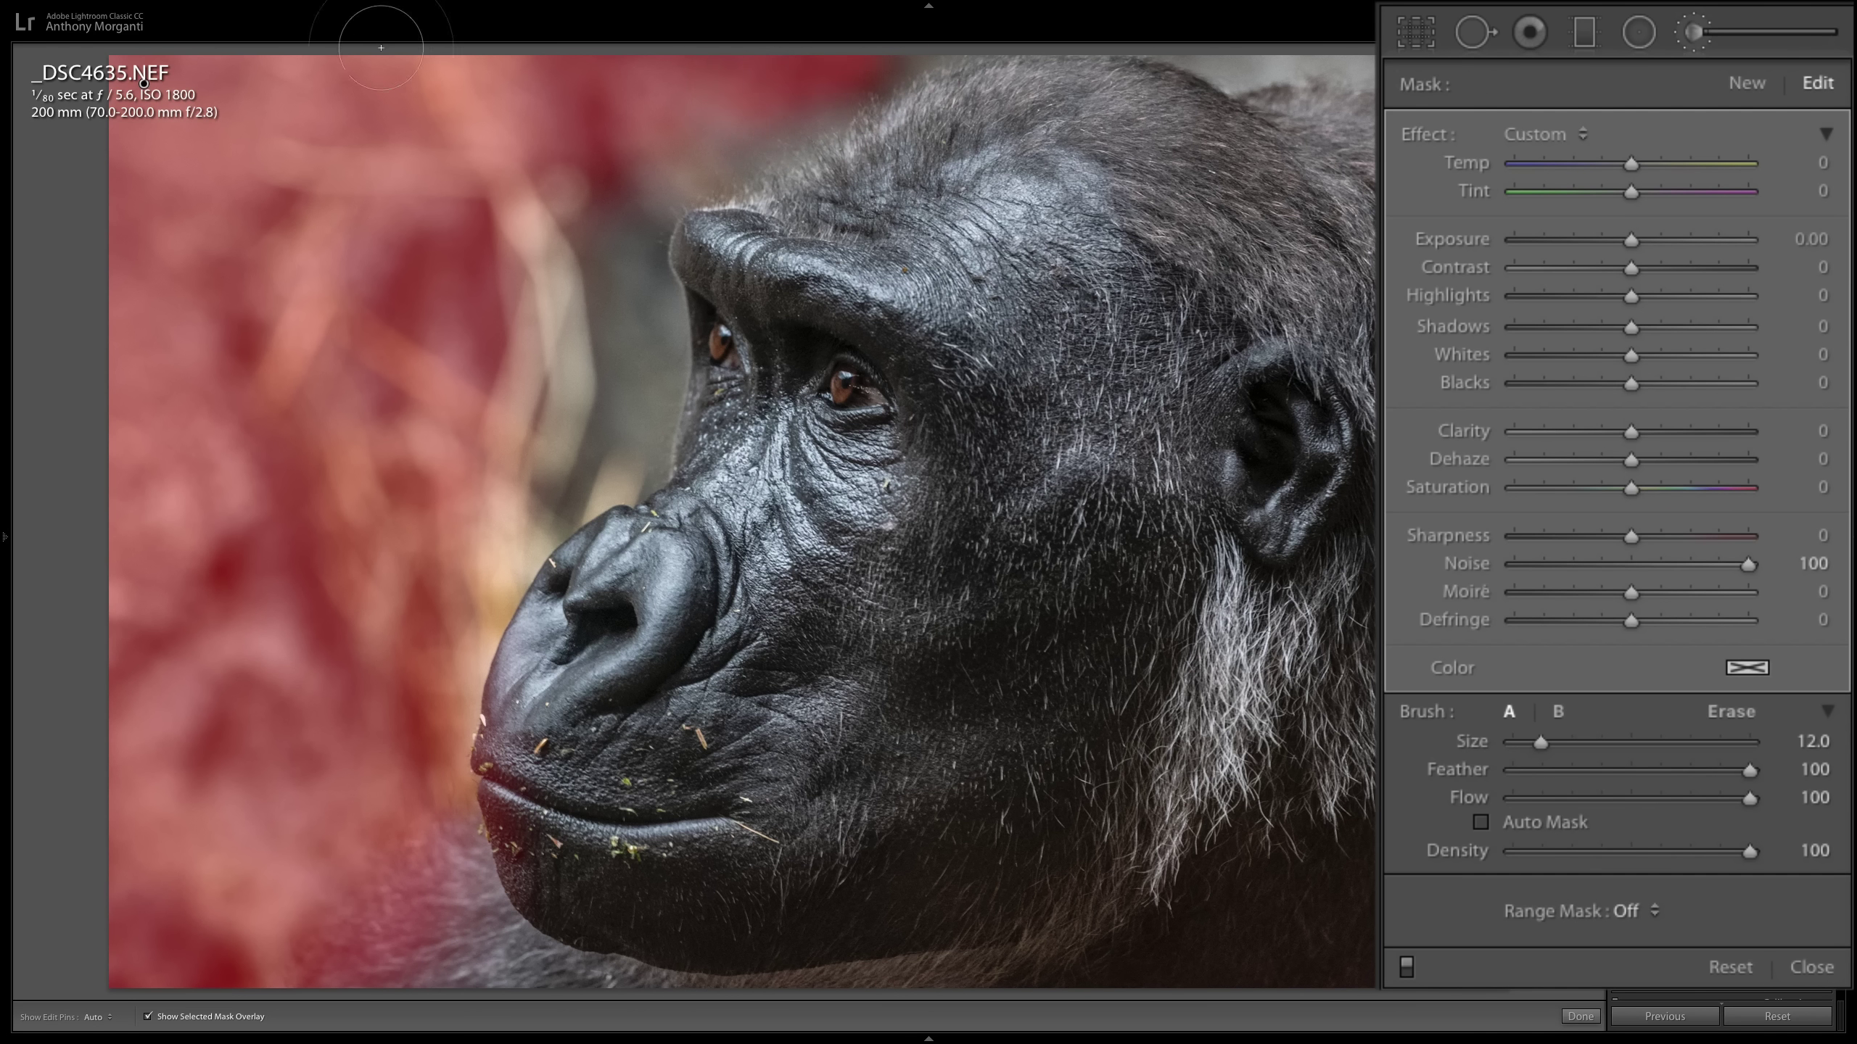
click(1481, 822)
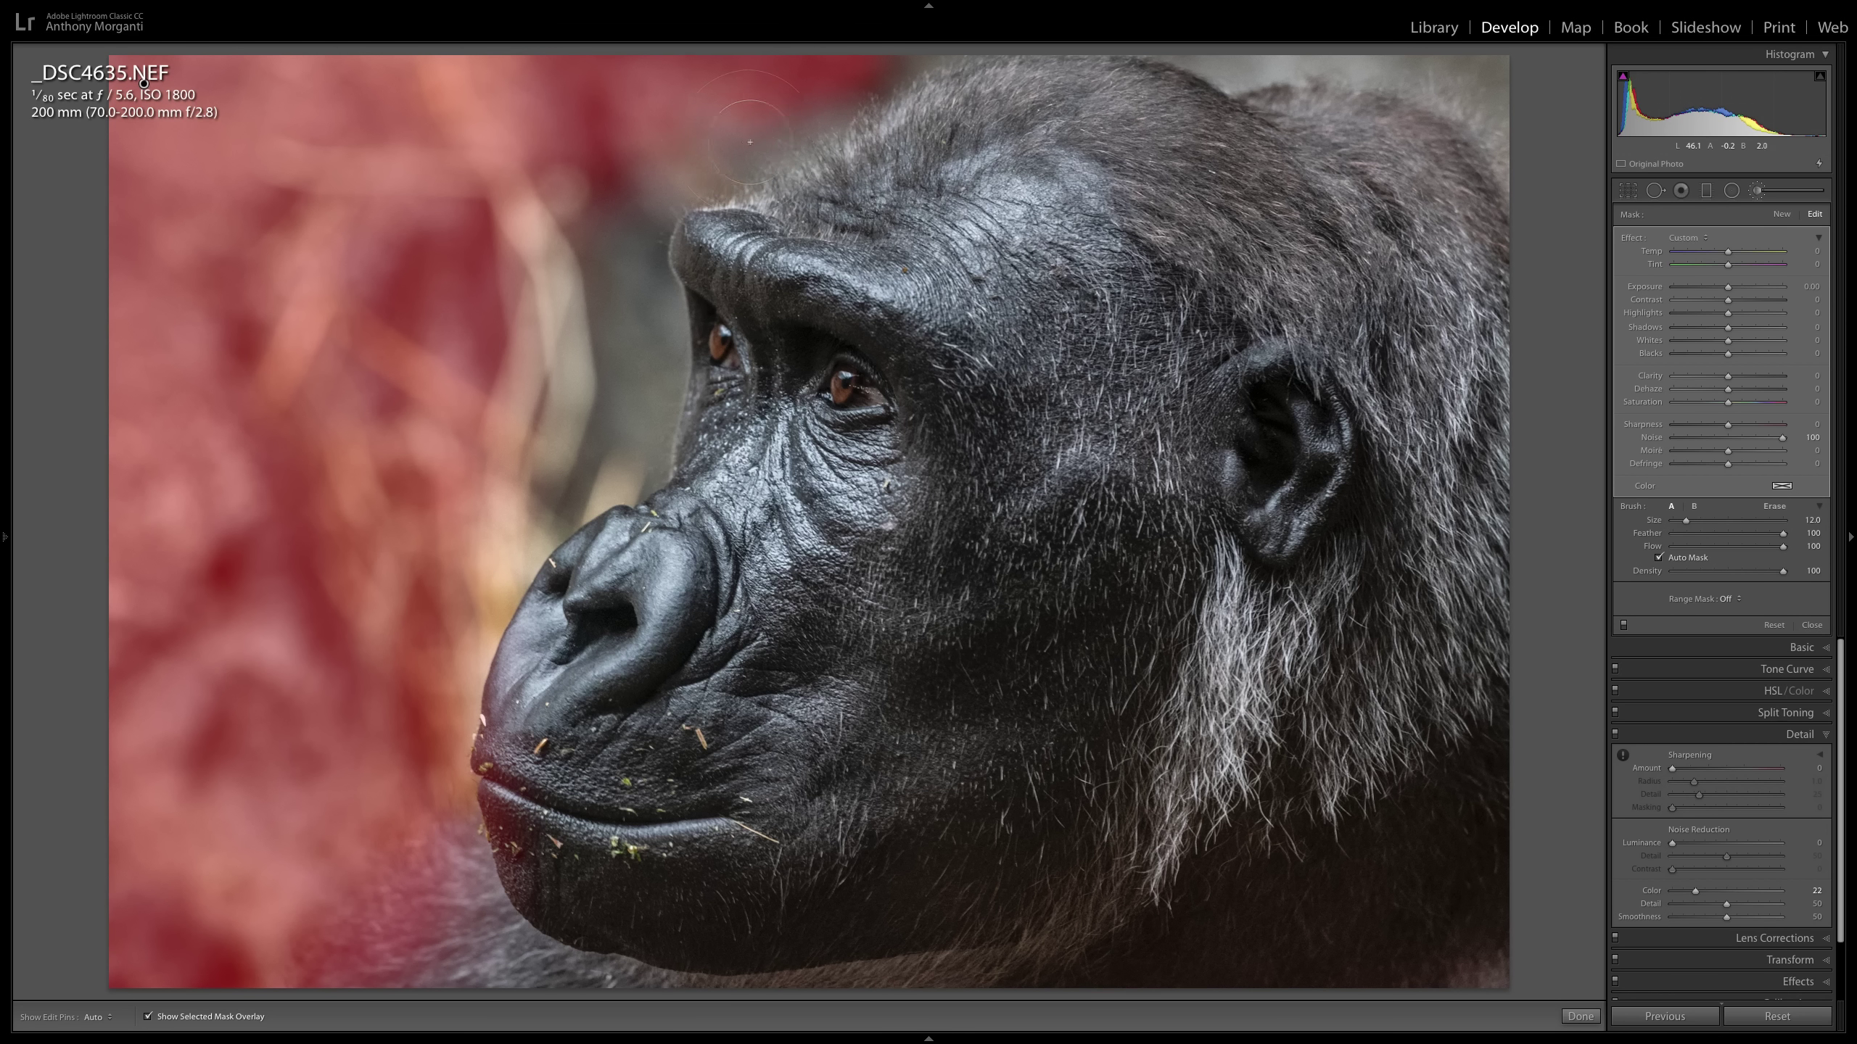
drag(839, 111, 756, 146)
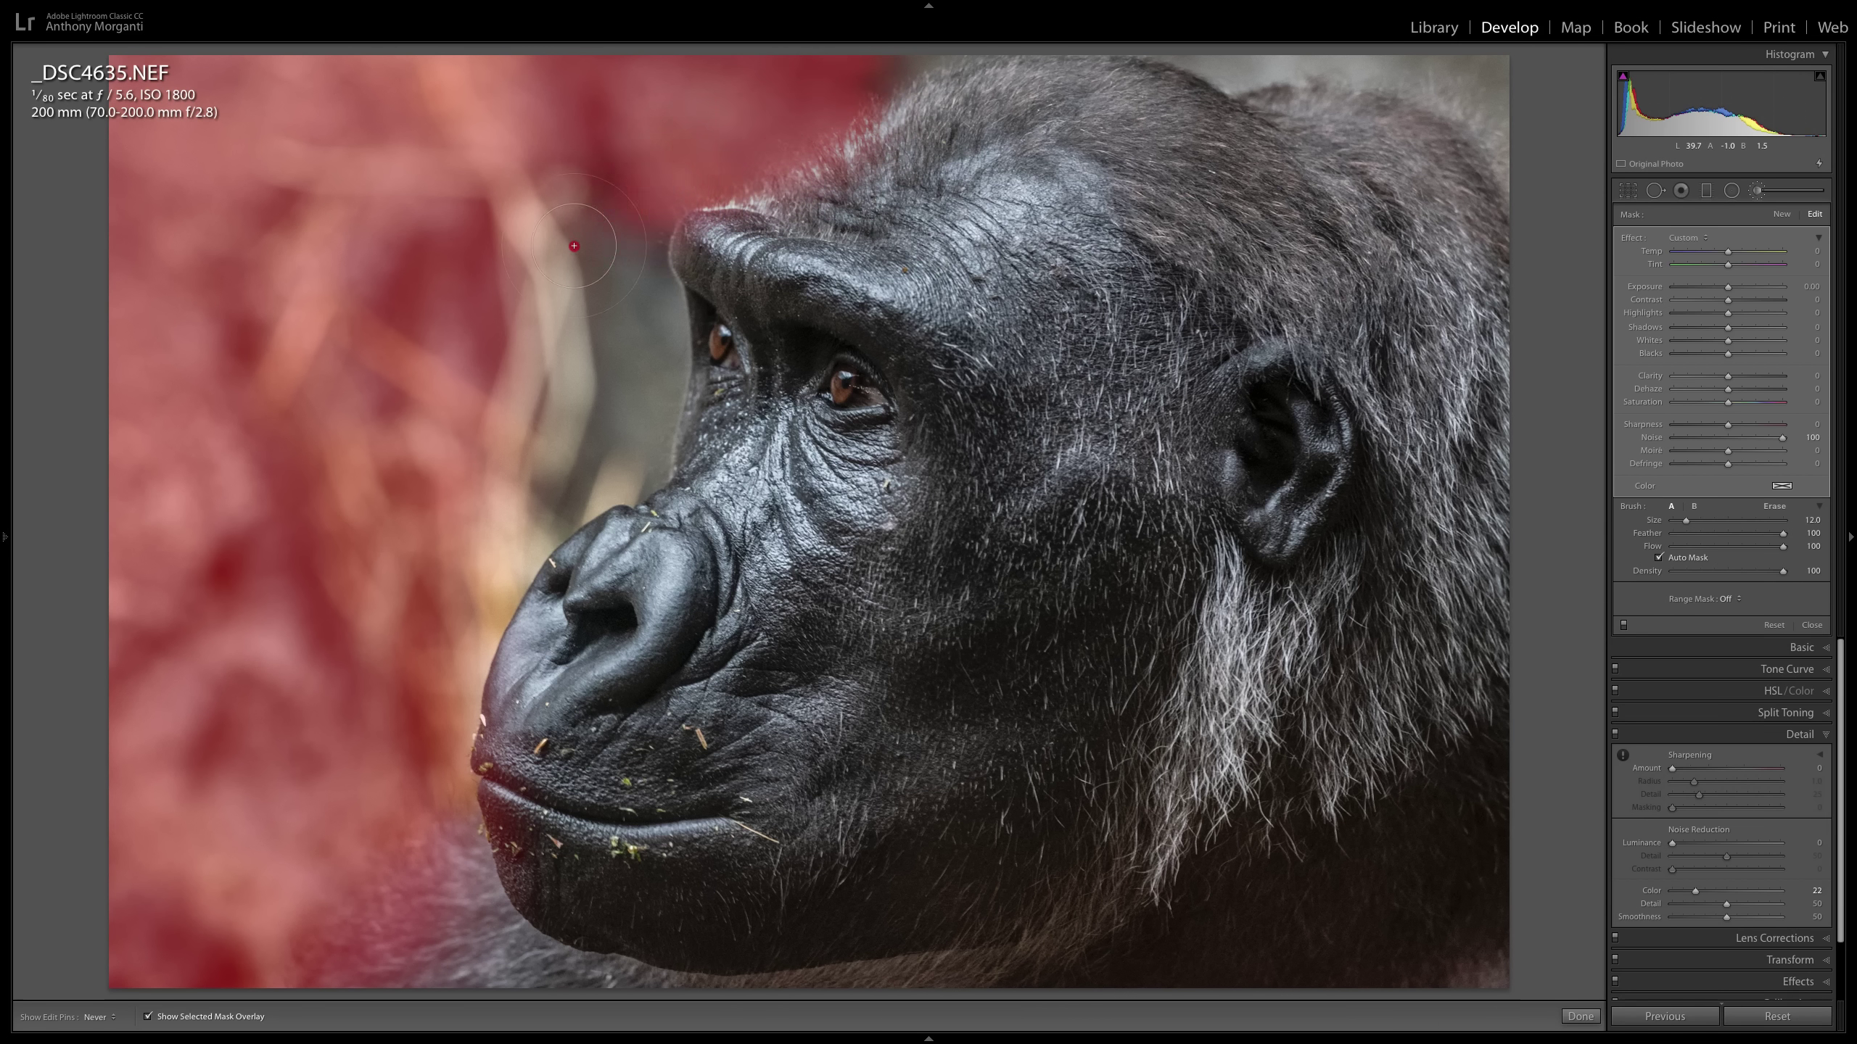
mouse_move(573, 246)
mouse_down()
mouse_move(600, 263)
mouse_move(599, 344)
mouse_move(631, 303)
mouse_move(634, 419)
mouse_move(501, 518)
mouse_up()
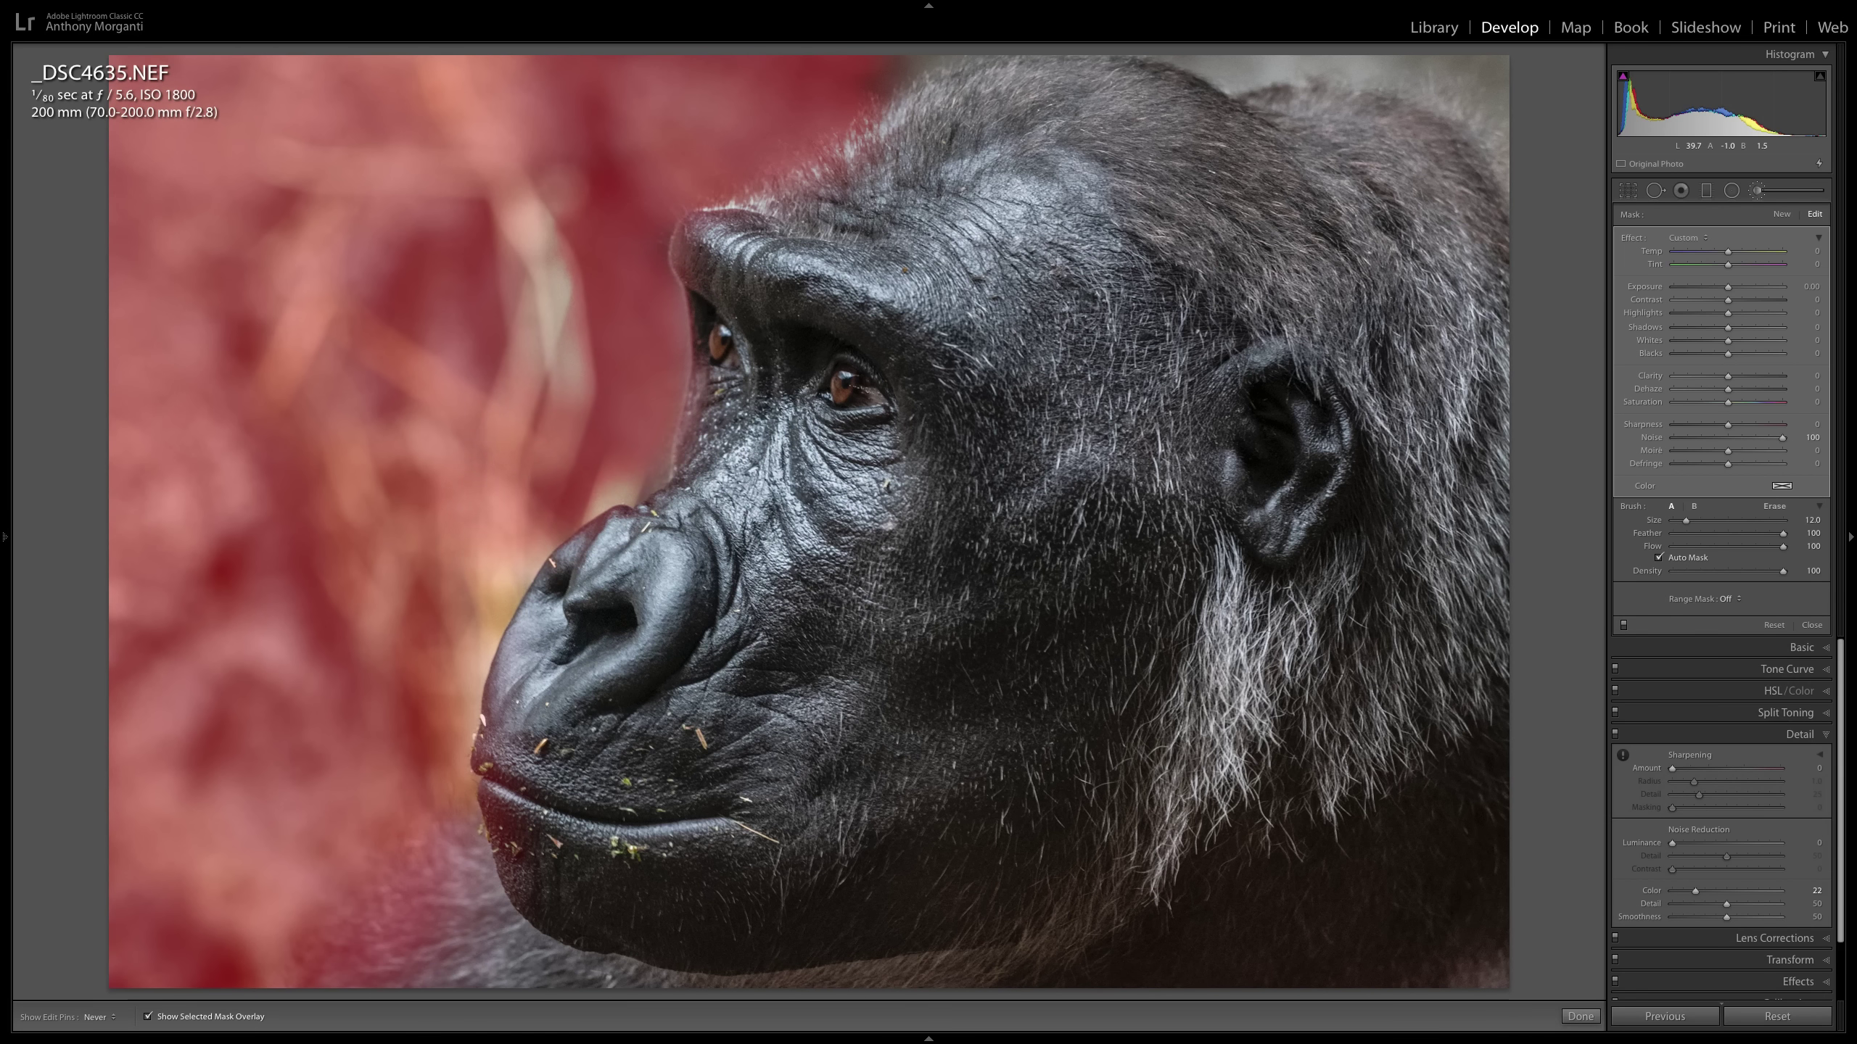
Reduce the brush size to 7 and mask the remaining background along the top and back of the gorilla's head.
key(h)
key([)
key([)
key([)
key([)
key([)
drag(868, 72, 943, 51)
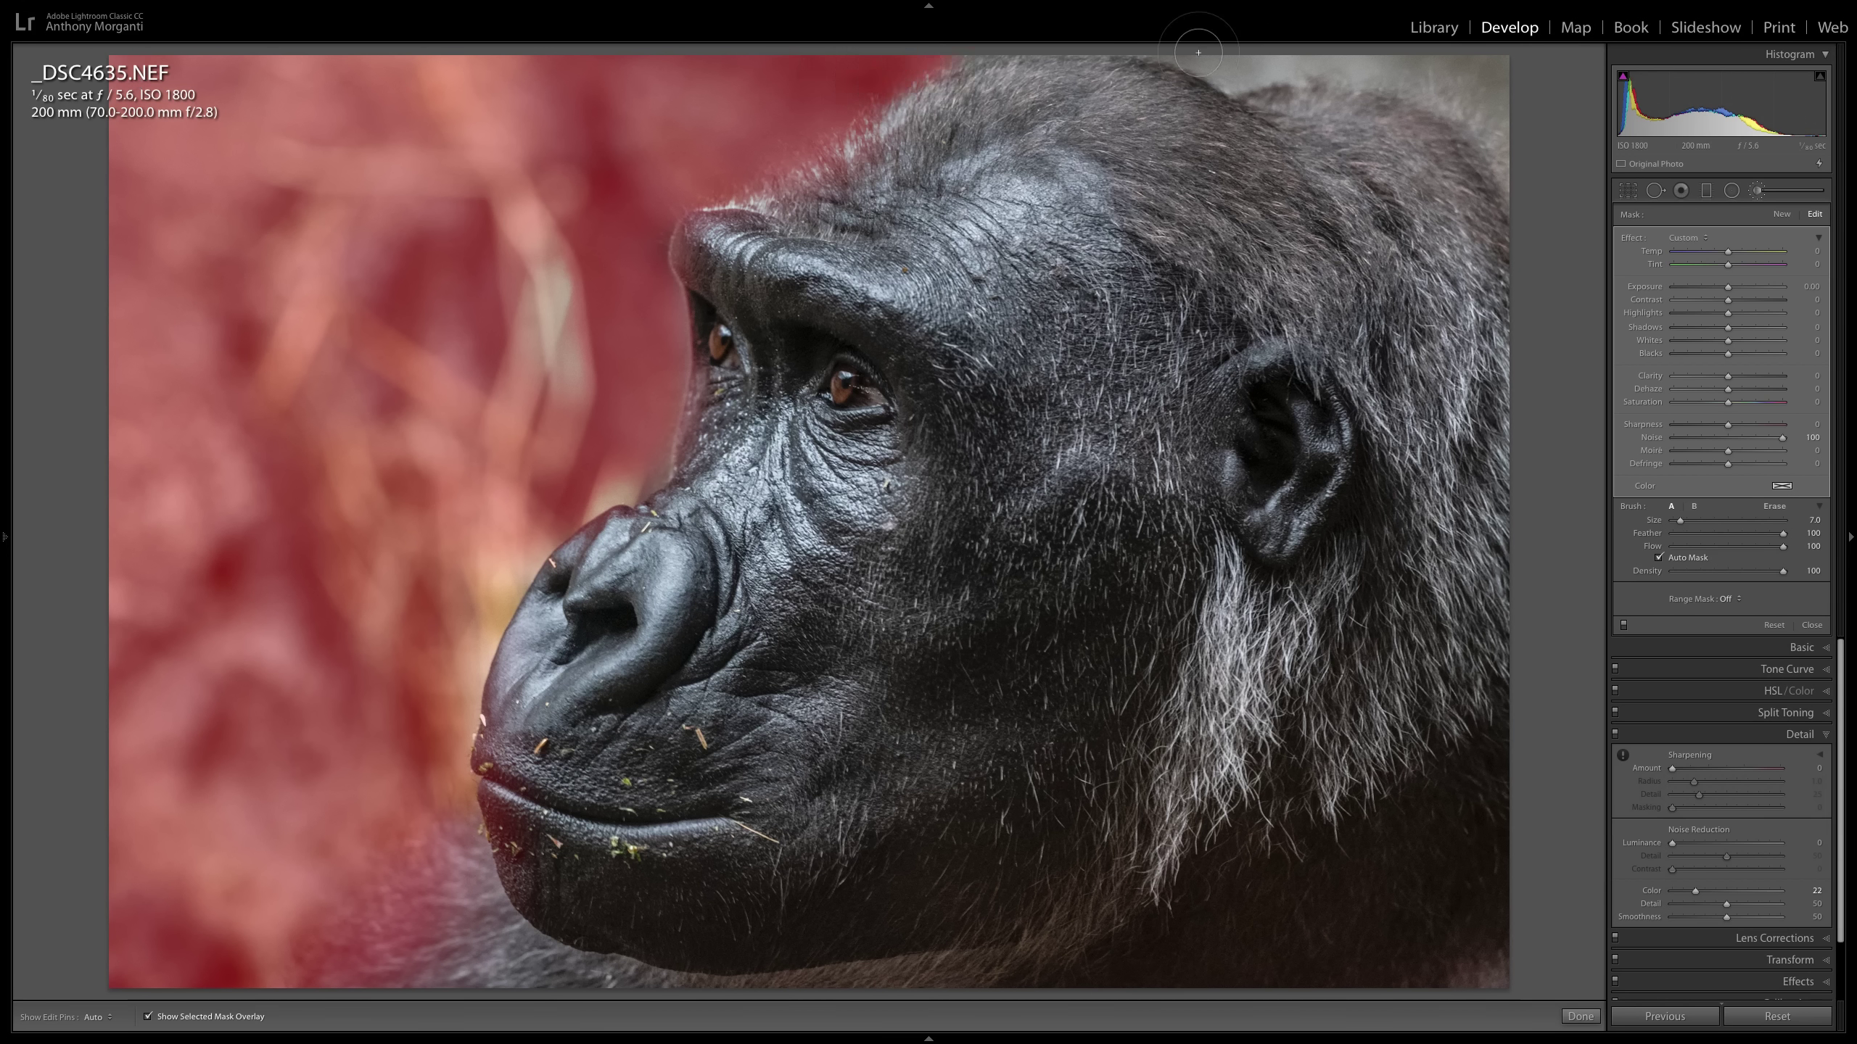
key(h)
mouse_move(1198, 65)
mouse_down()
mouse_move(1452, 84)
mouse_move(1502, 147)
mouse_move(1499, 103)
mouse_move(1502, 147)
mouse_up()
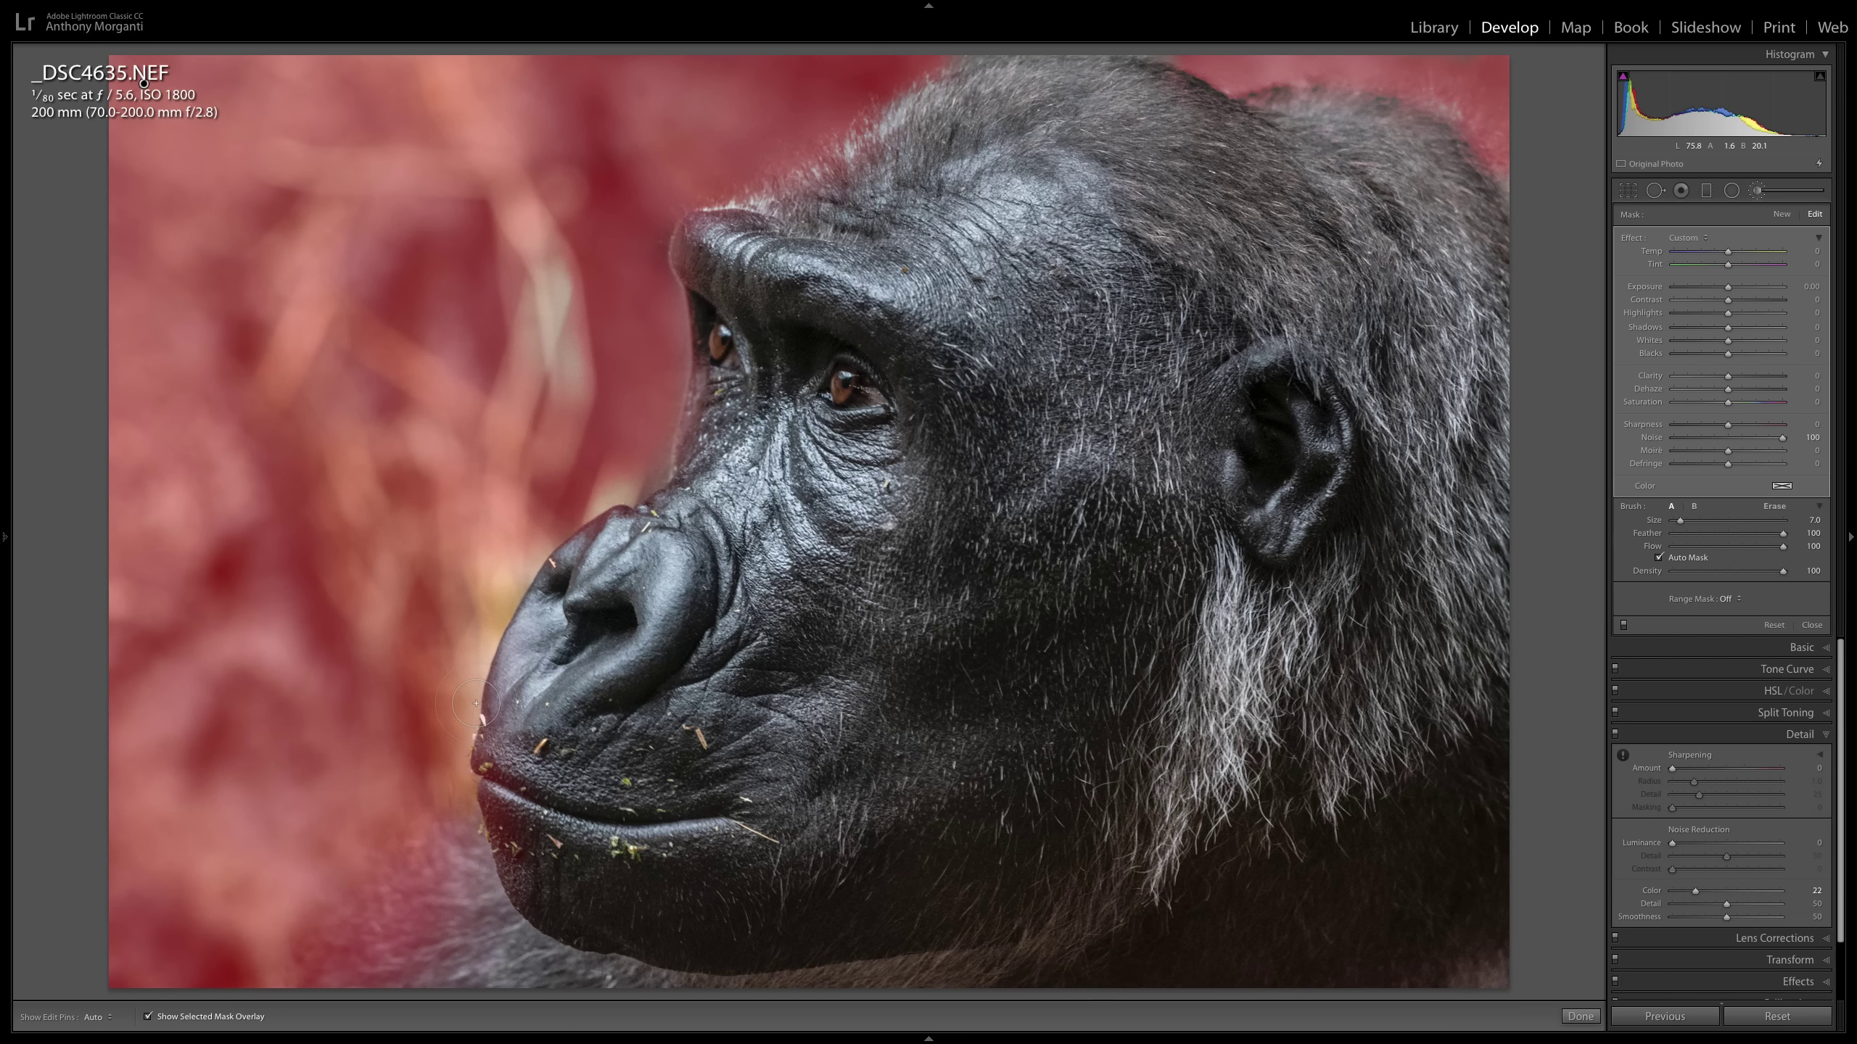
Hide the mask overlay and compare the background at 1:1 with the brush adjustment off and on.
key(o)
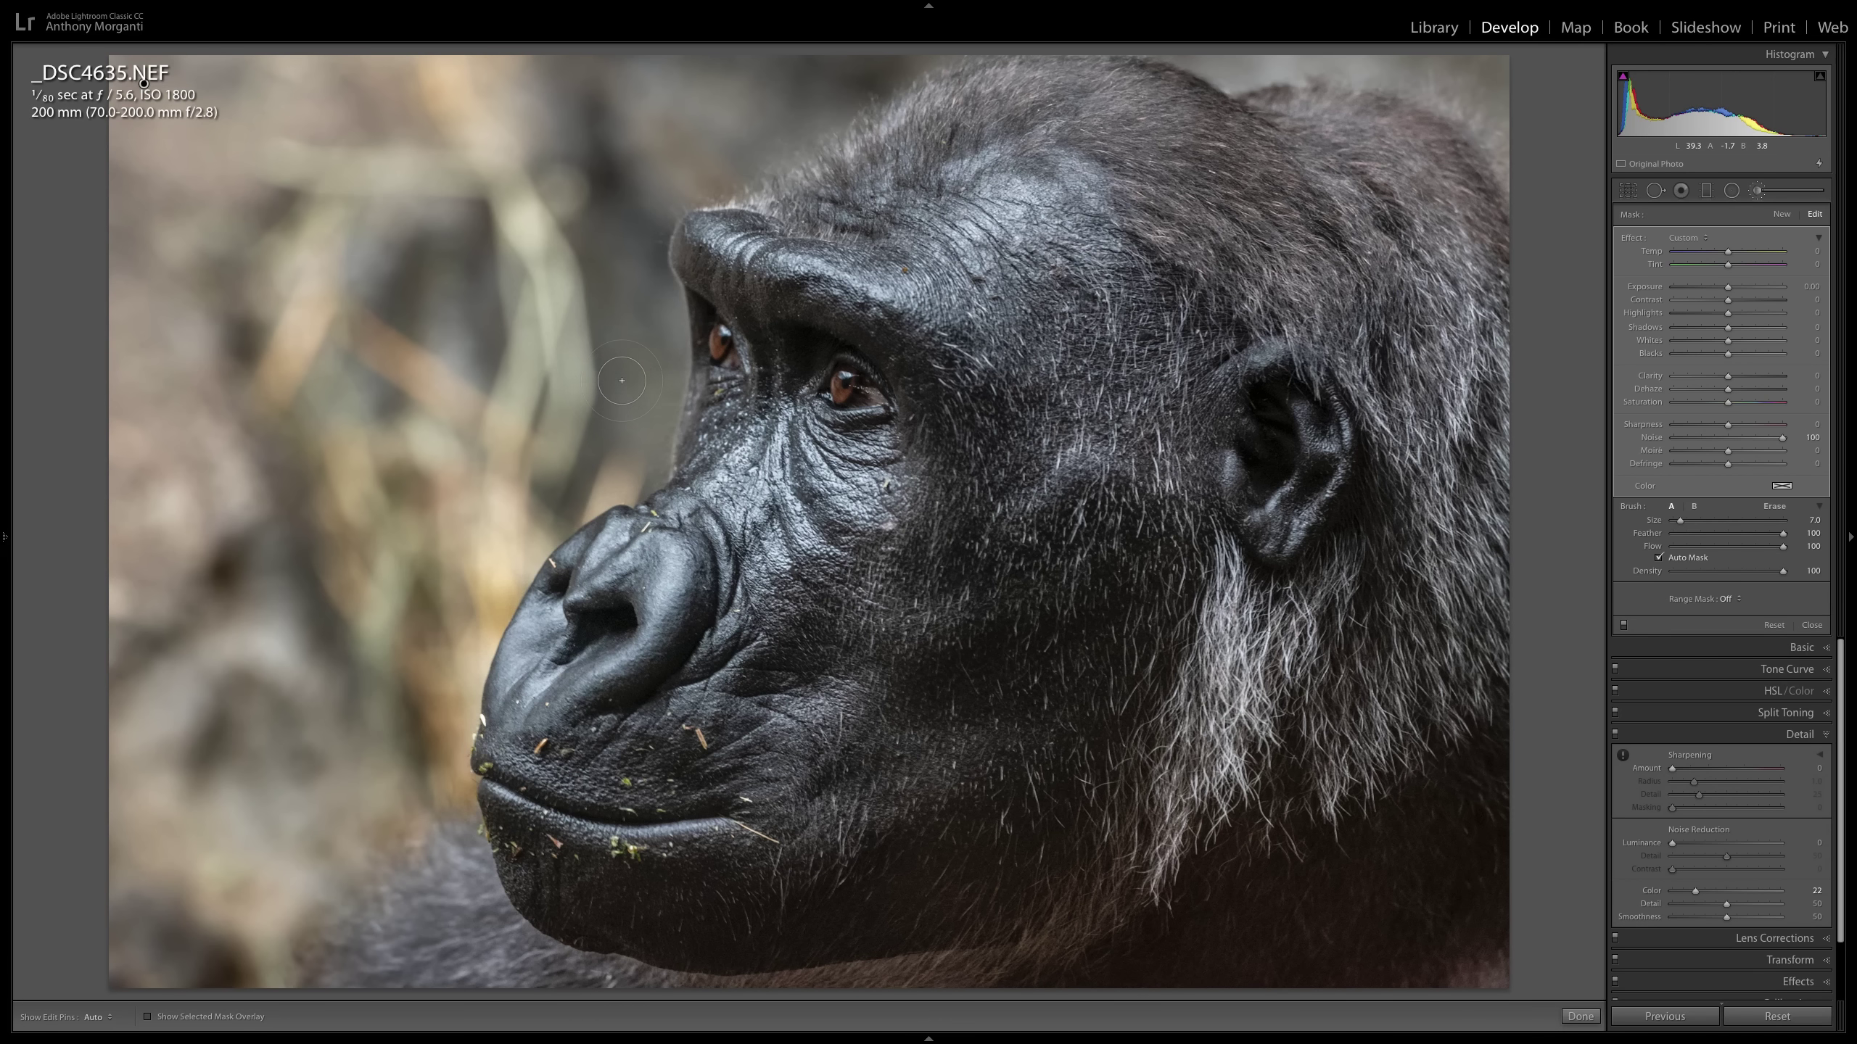
key(space)
click(624, 381)
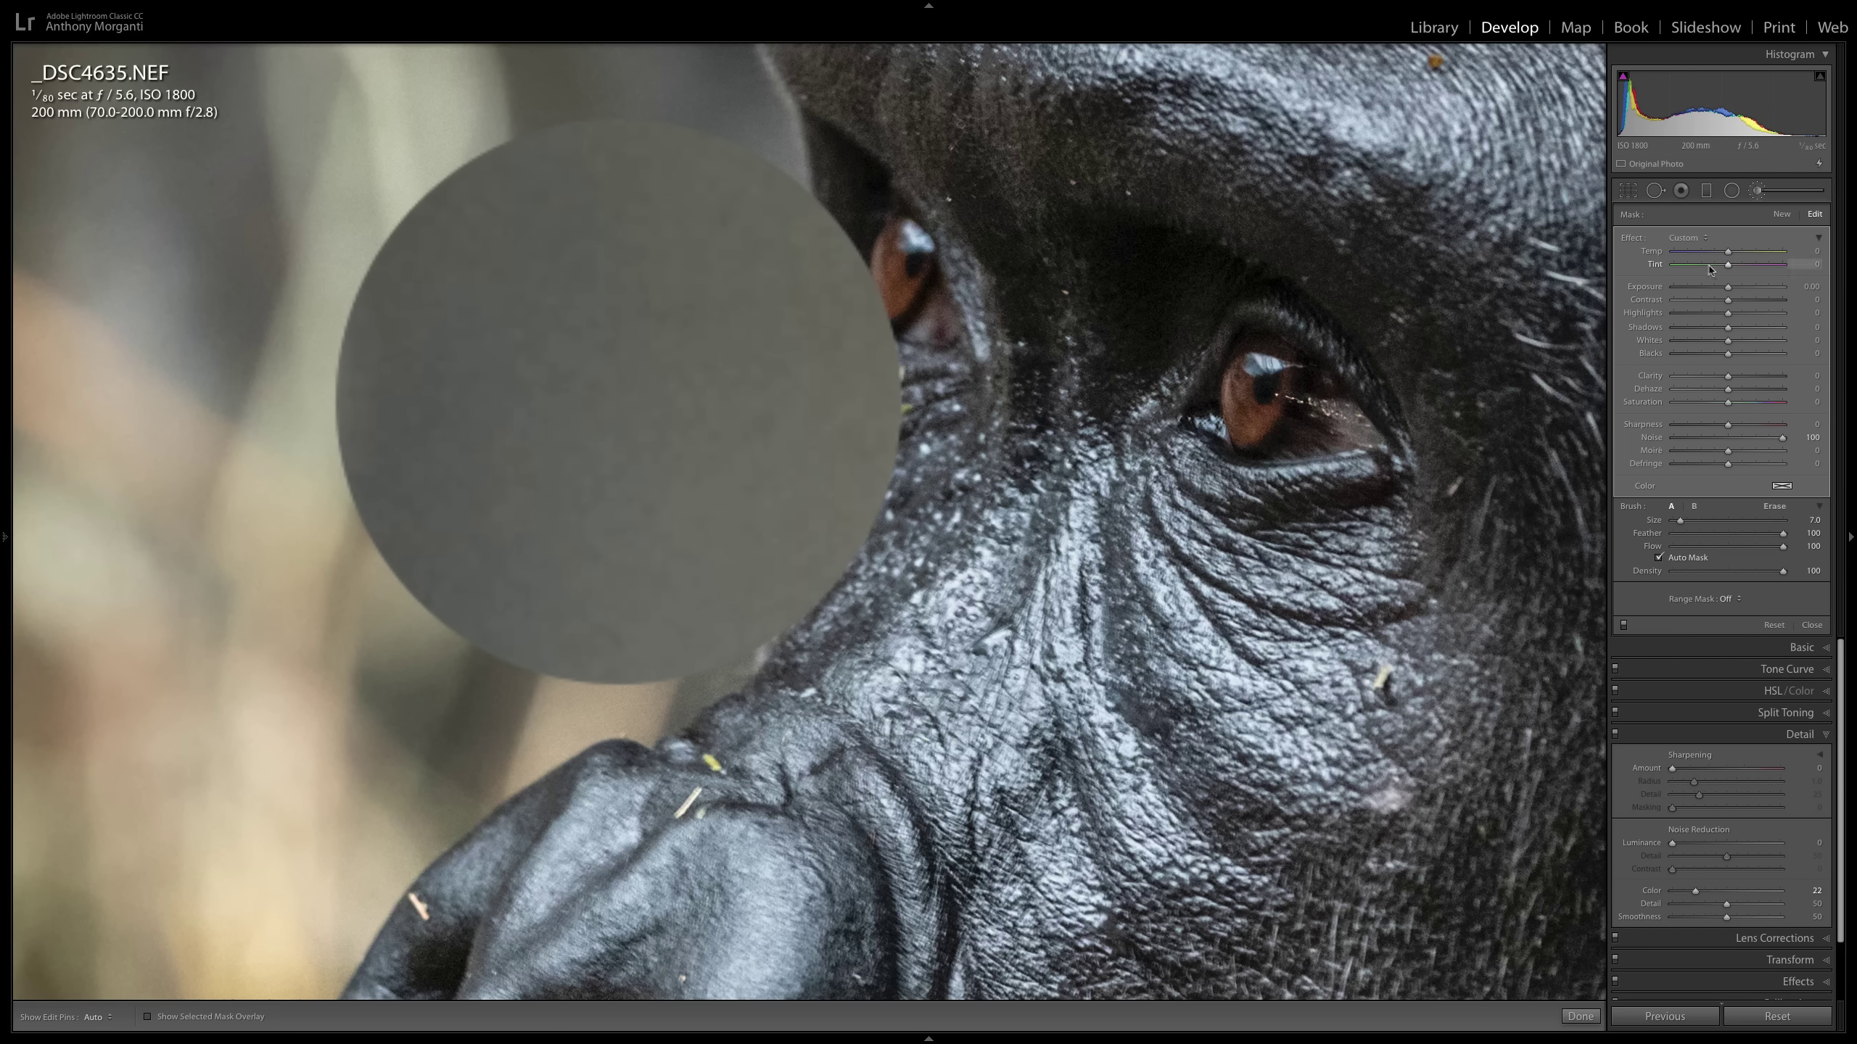
click(1624, 628)
click(1624, 626)
key(space)
click(698, 327)
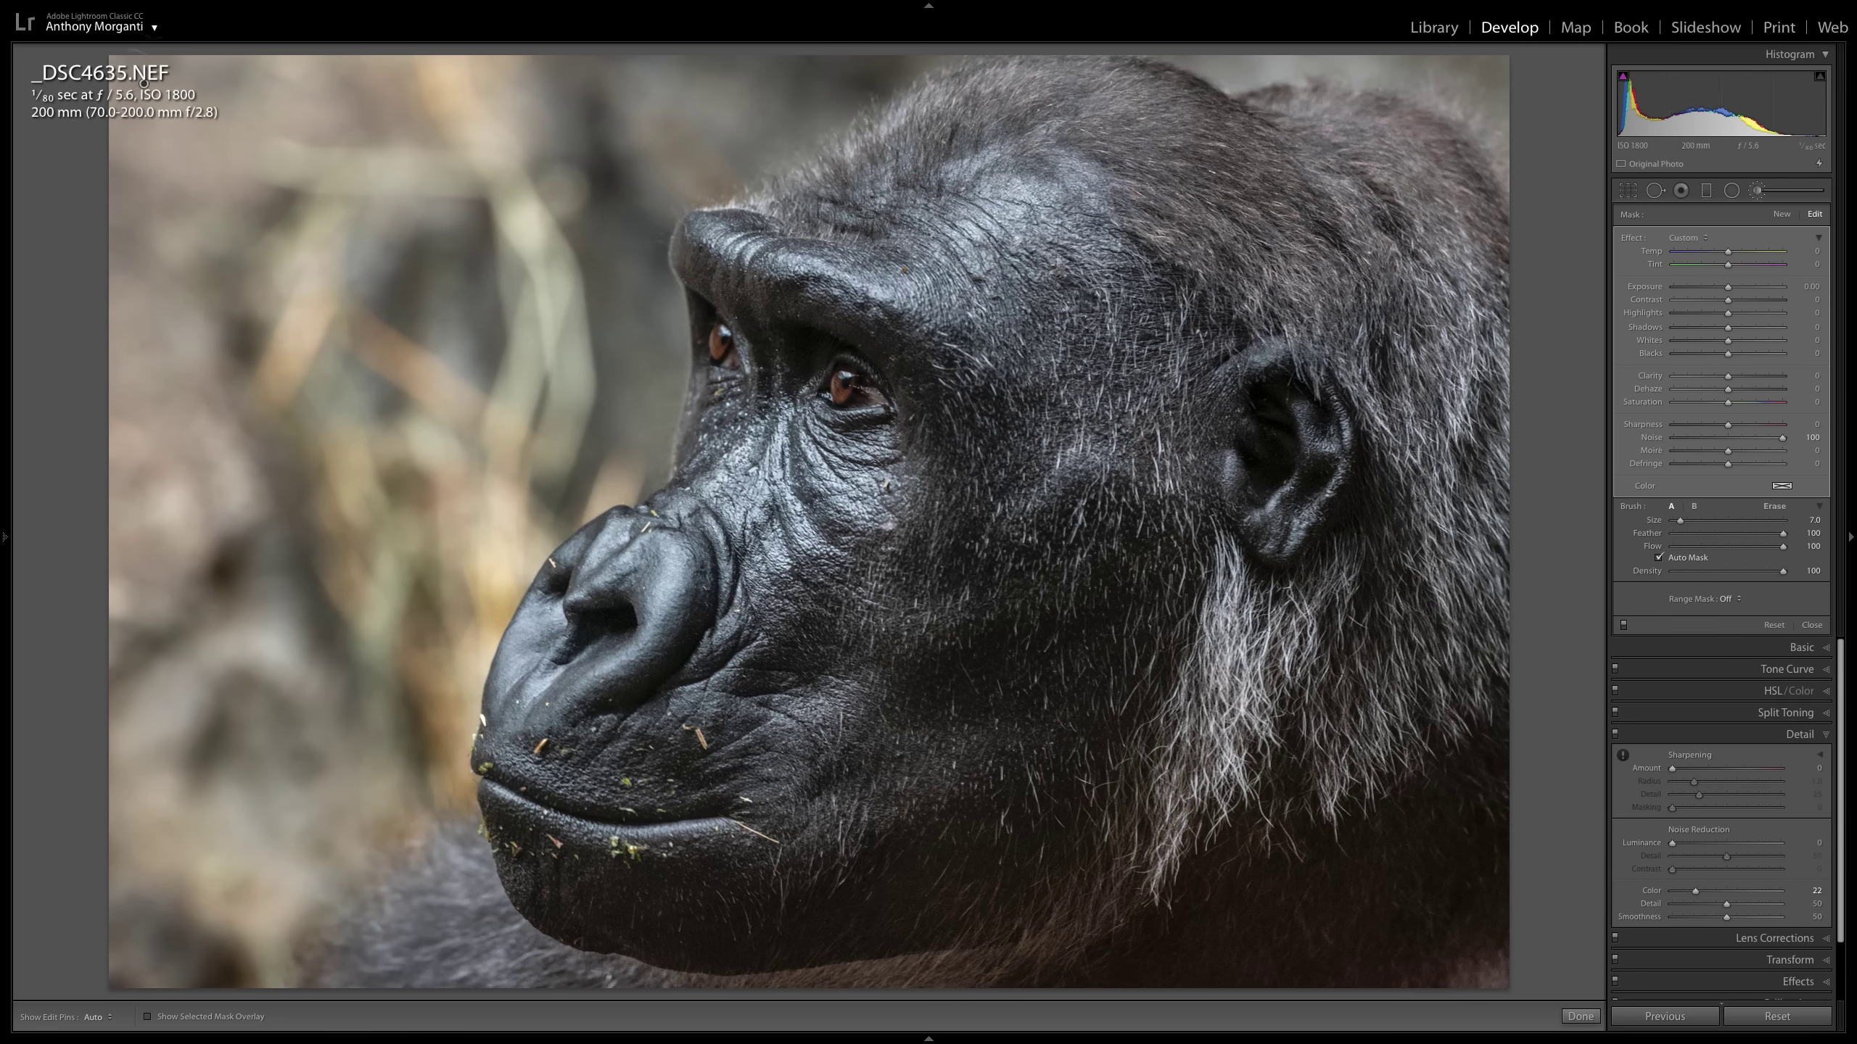
Hide the photo info overlay and duplicate the noise-reducing brush adjustment covering the background.
key(i)
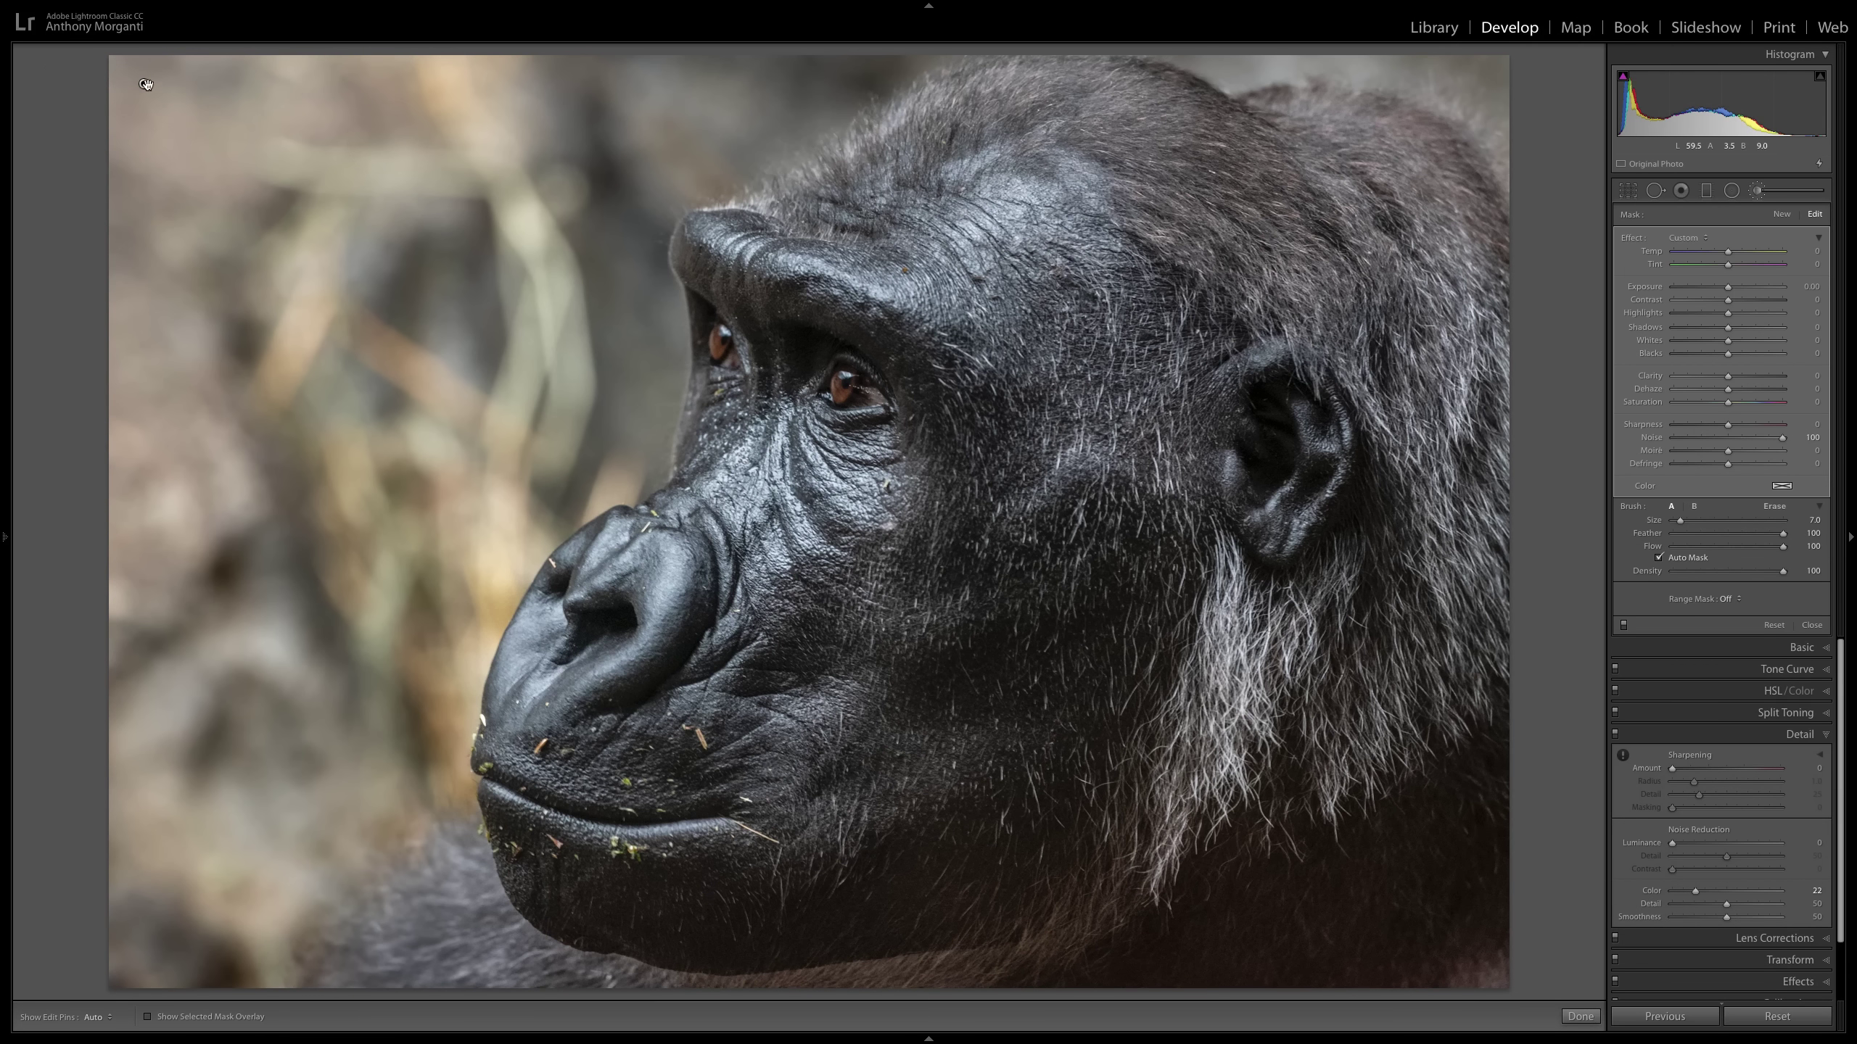
mouse_move(145, 85)
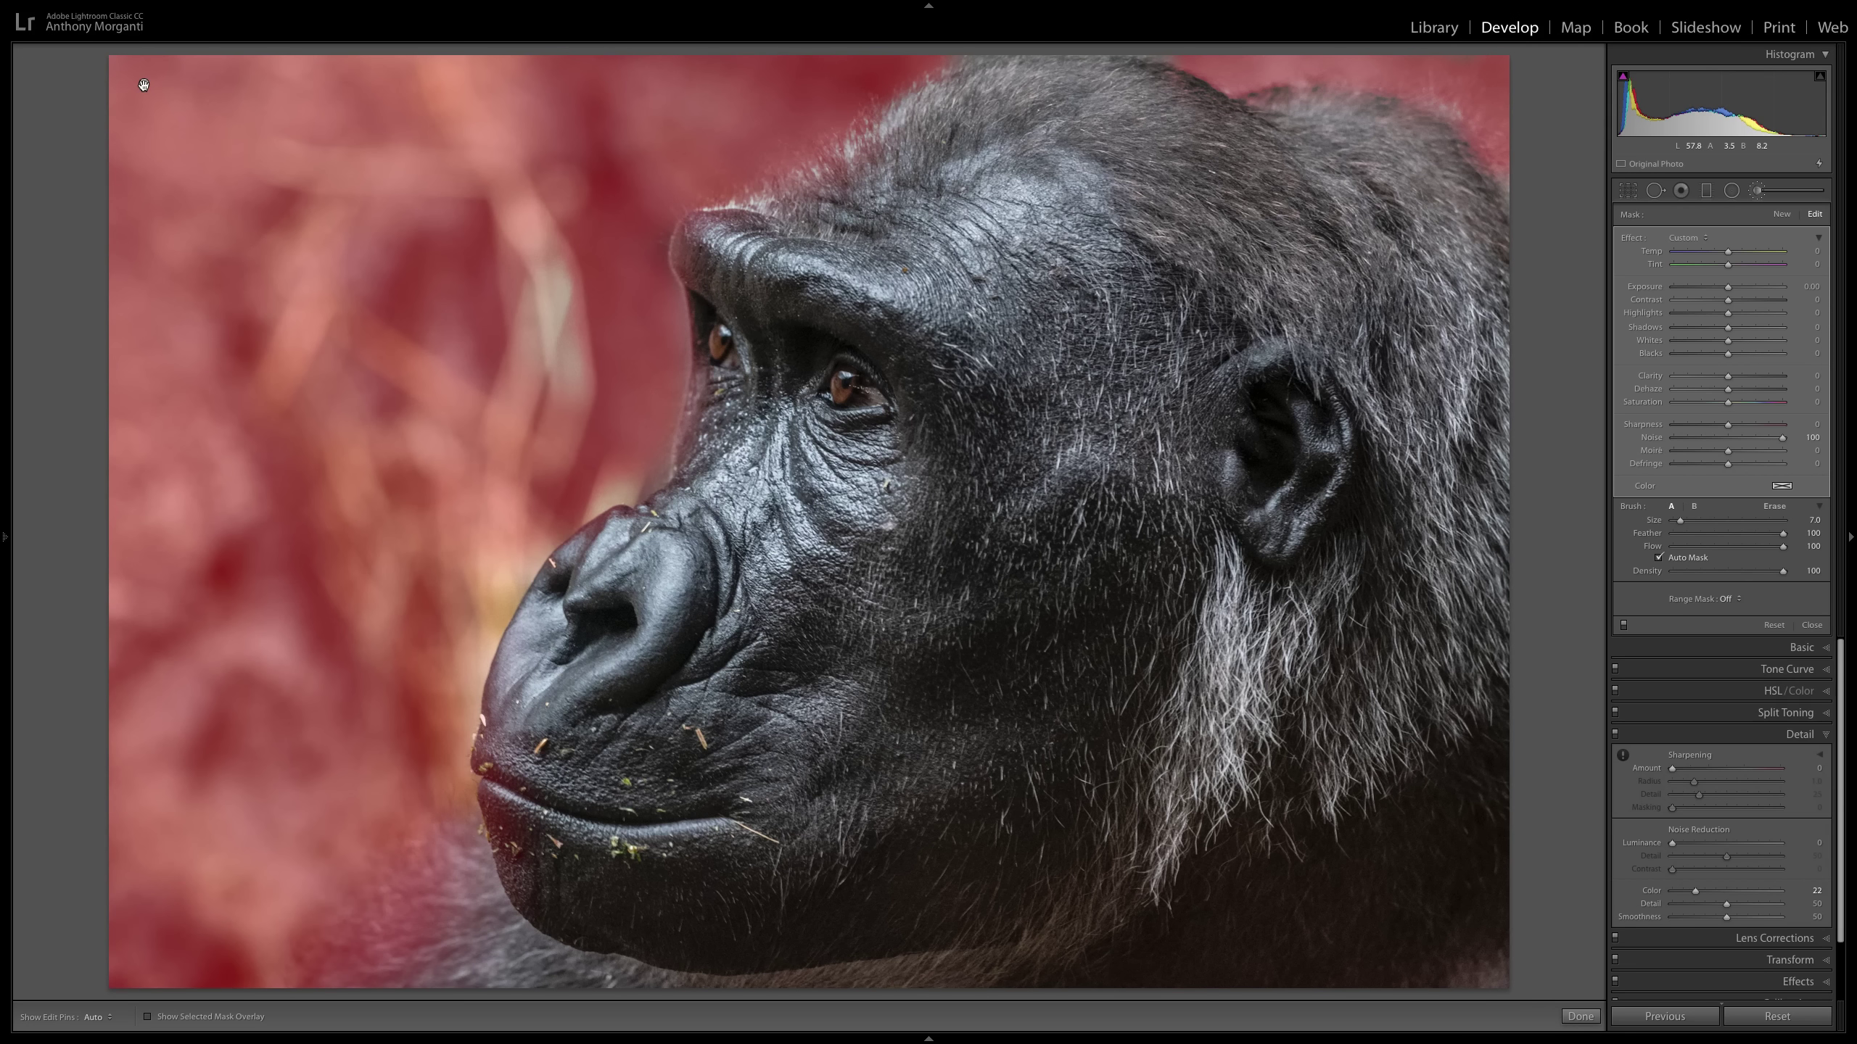
right_click(145, 85)
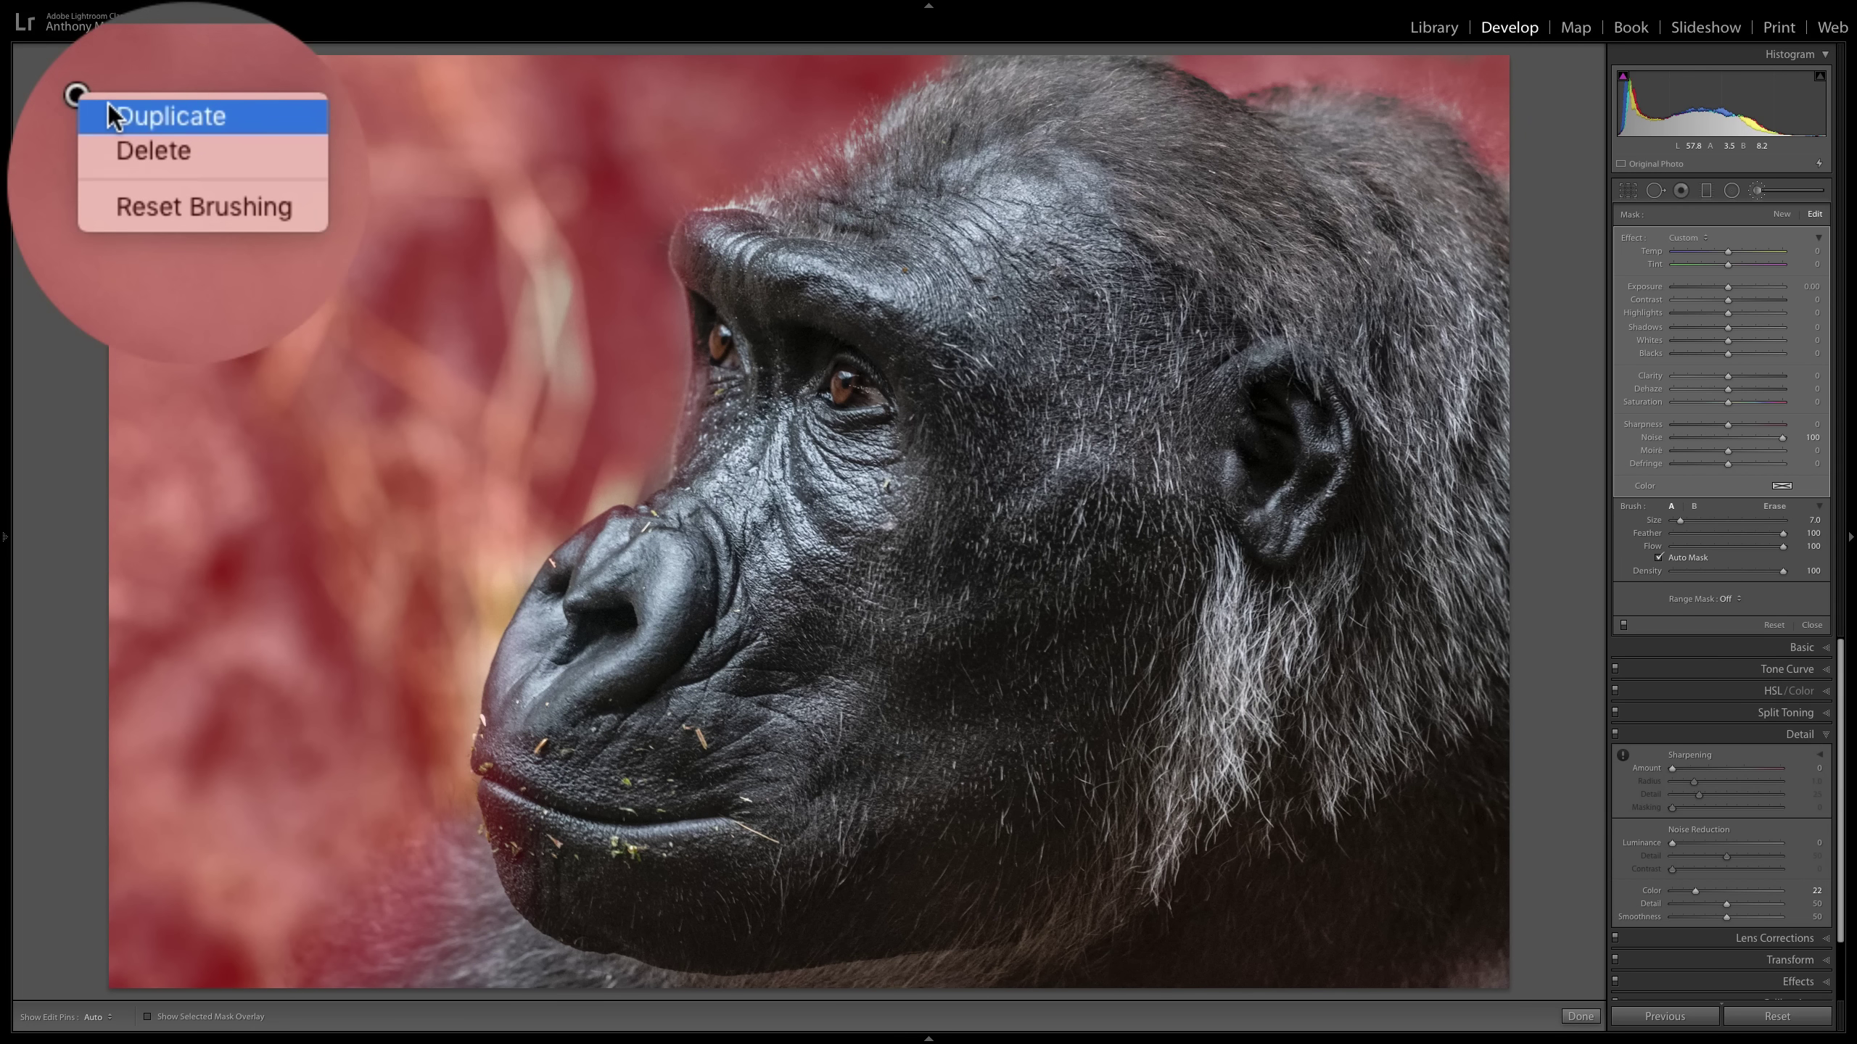
click(107, 105)
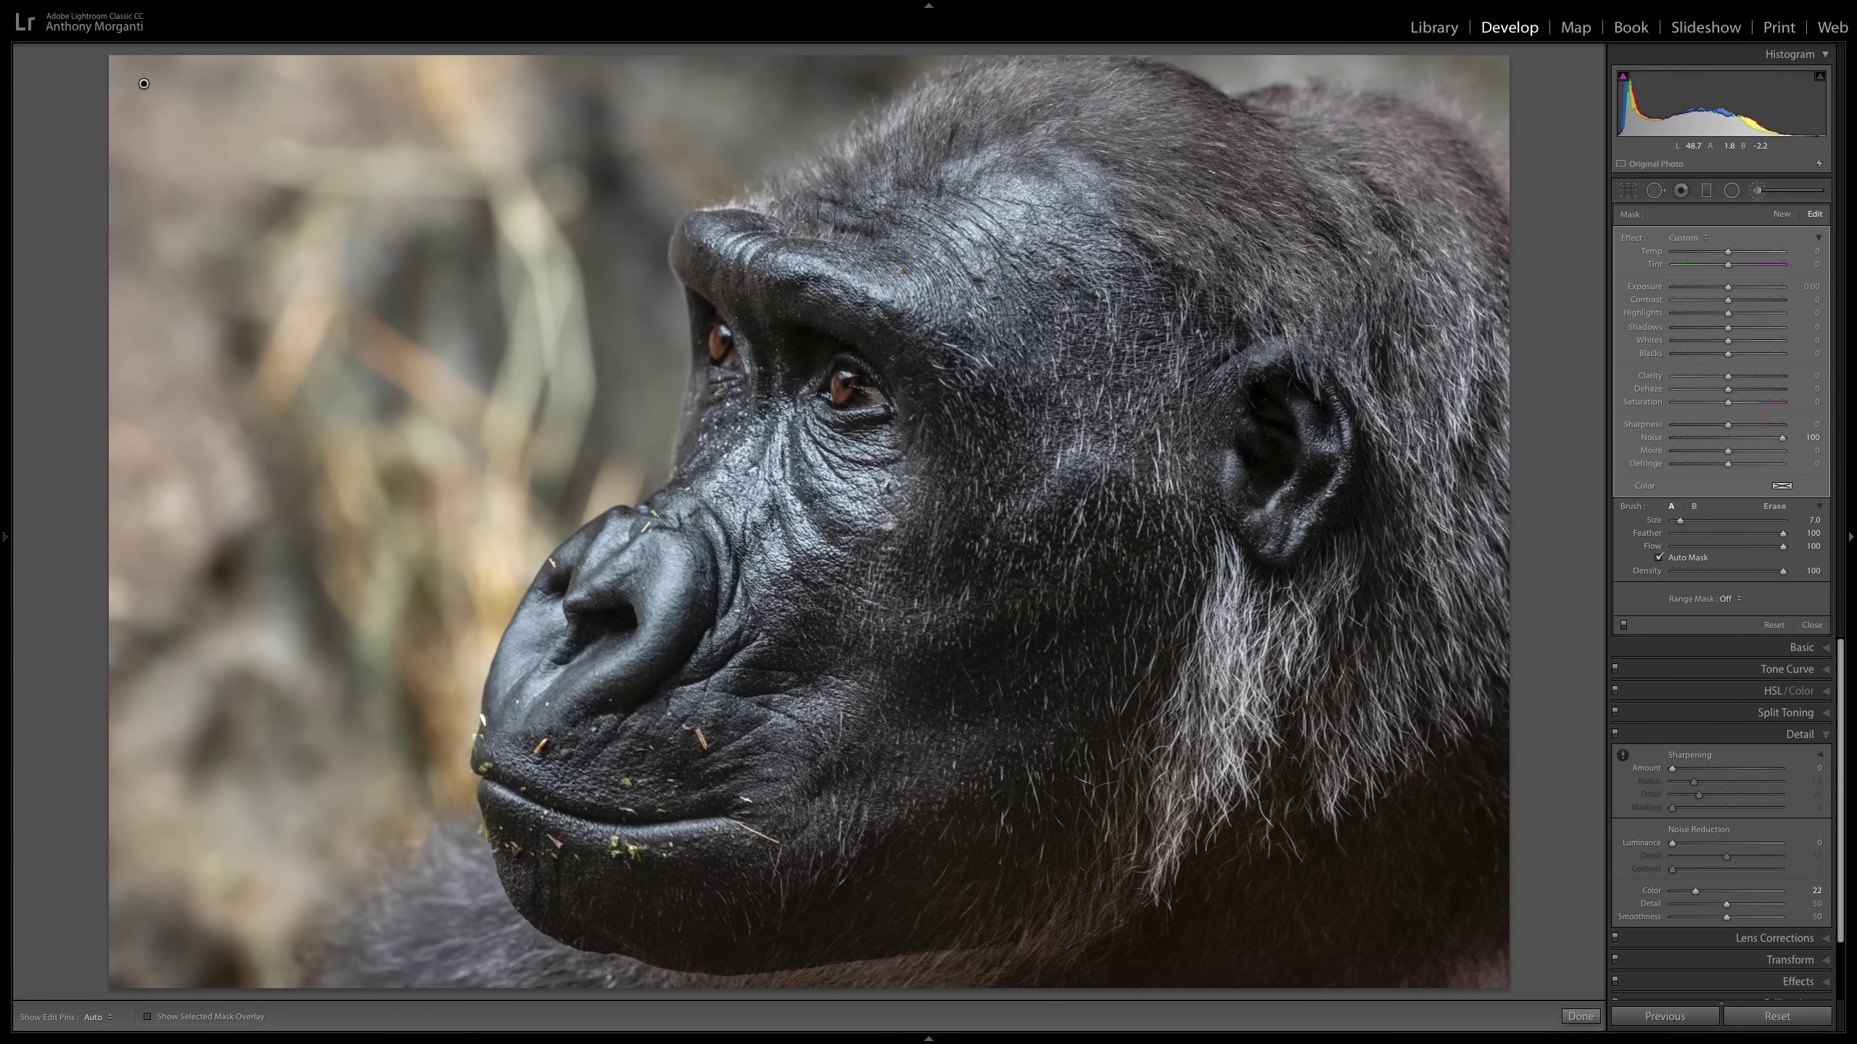
key(space)
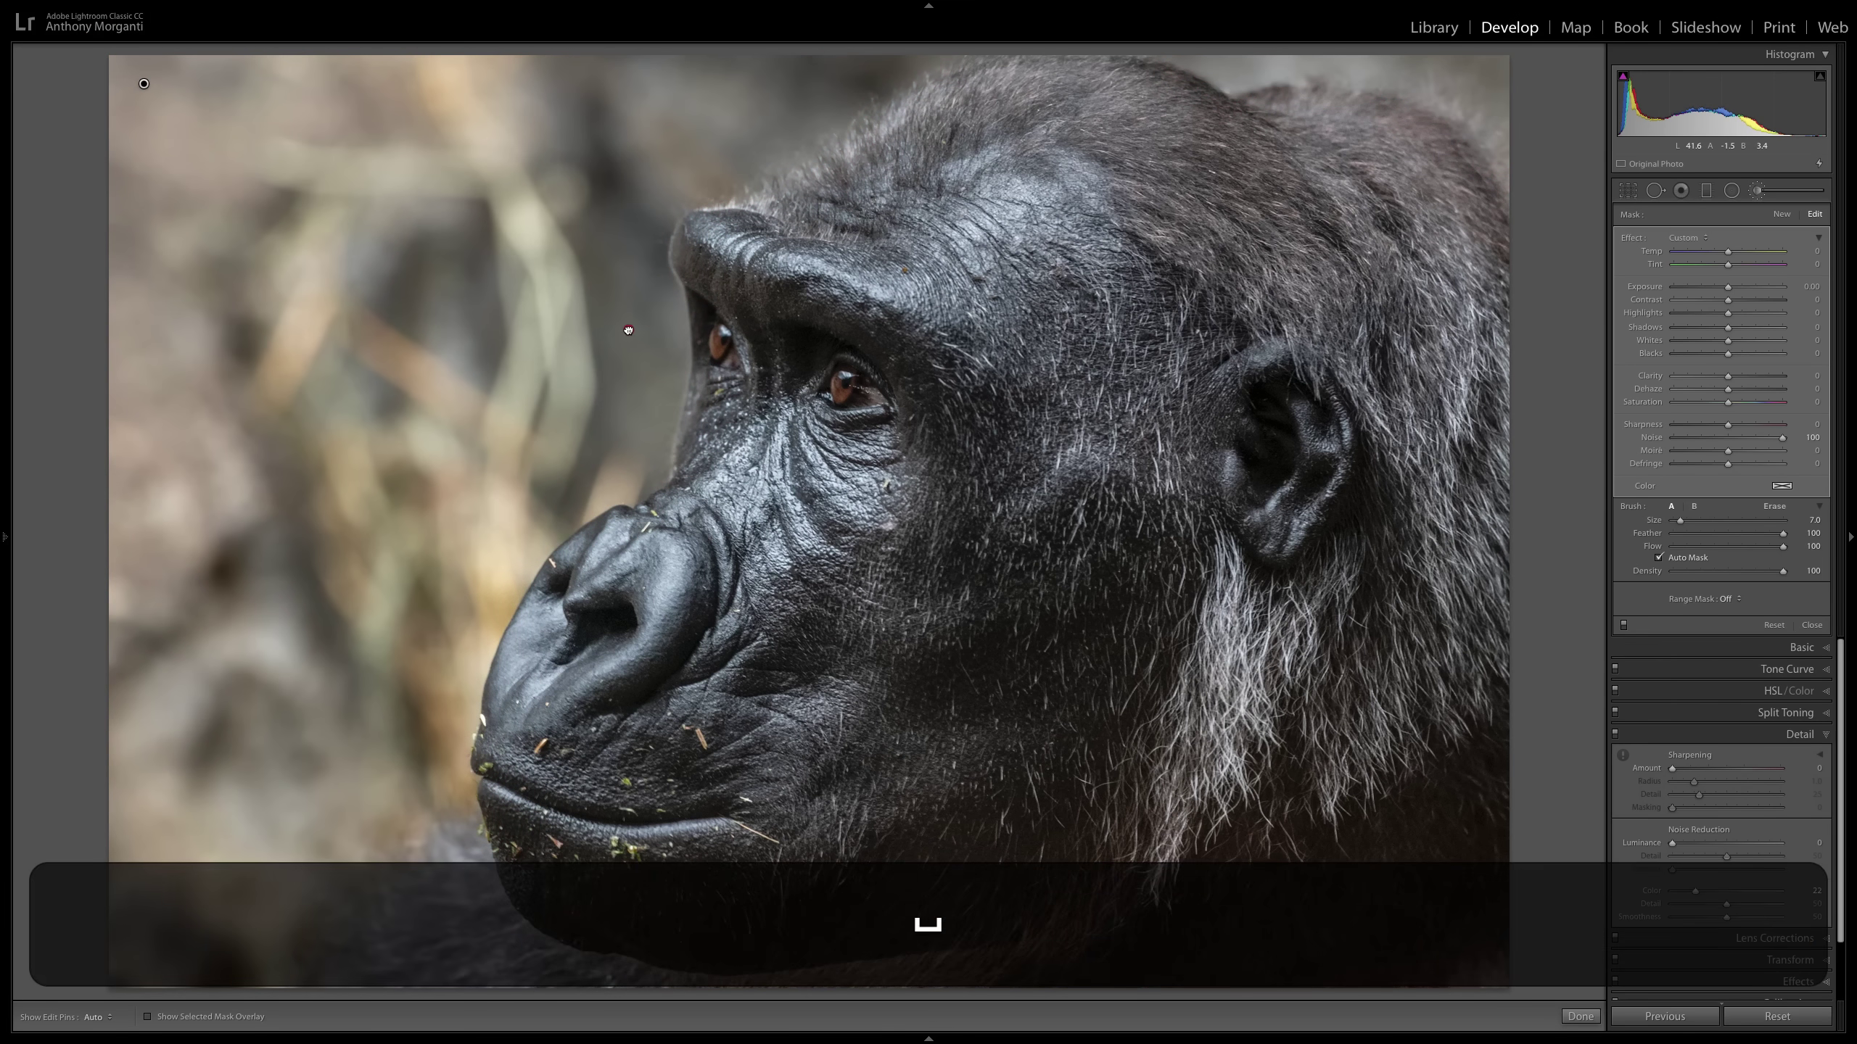
click(629, 330)
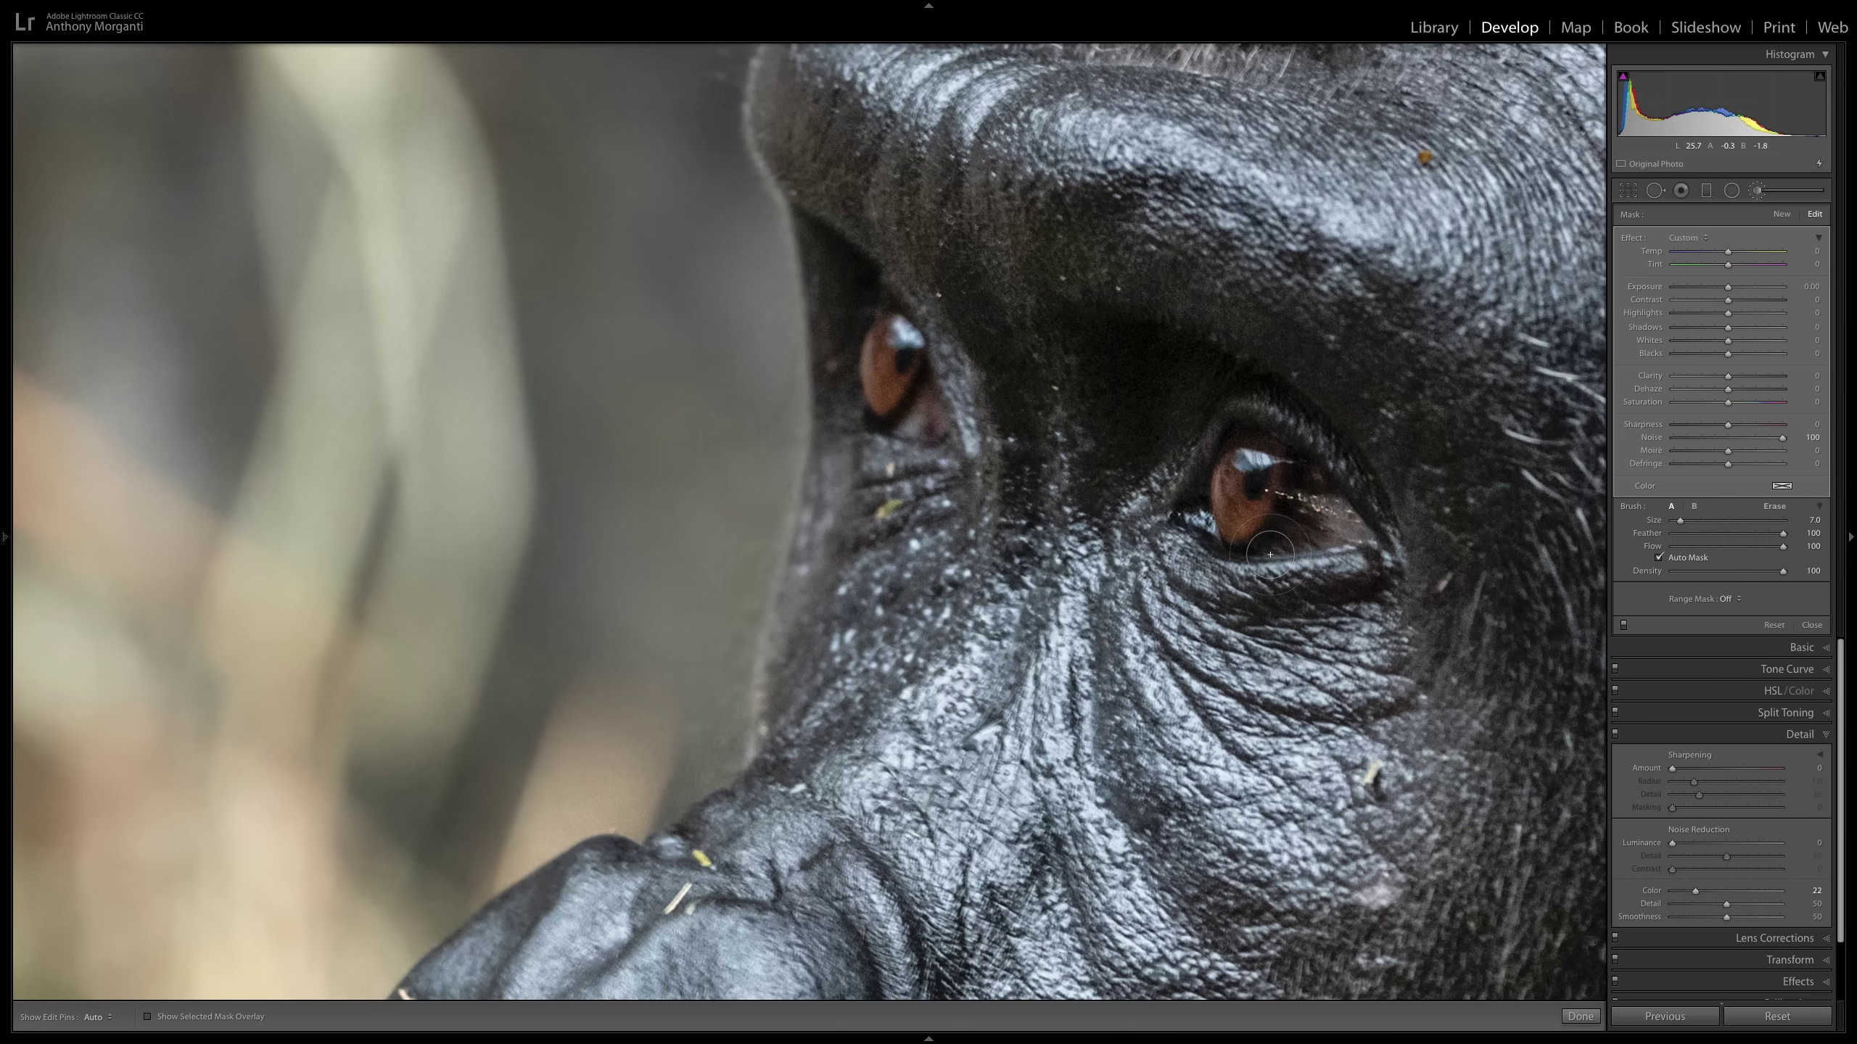
key(space)
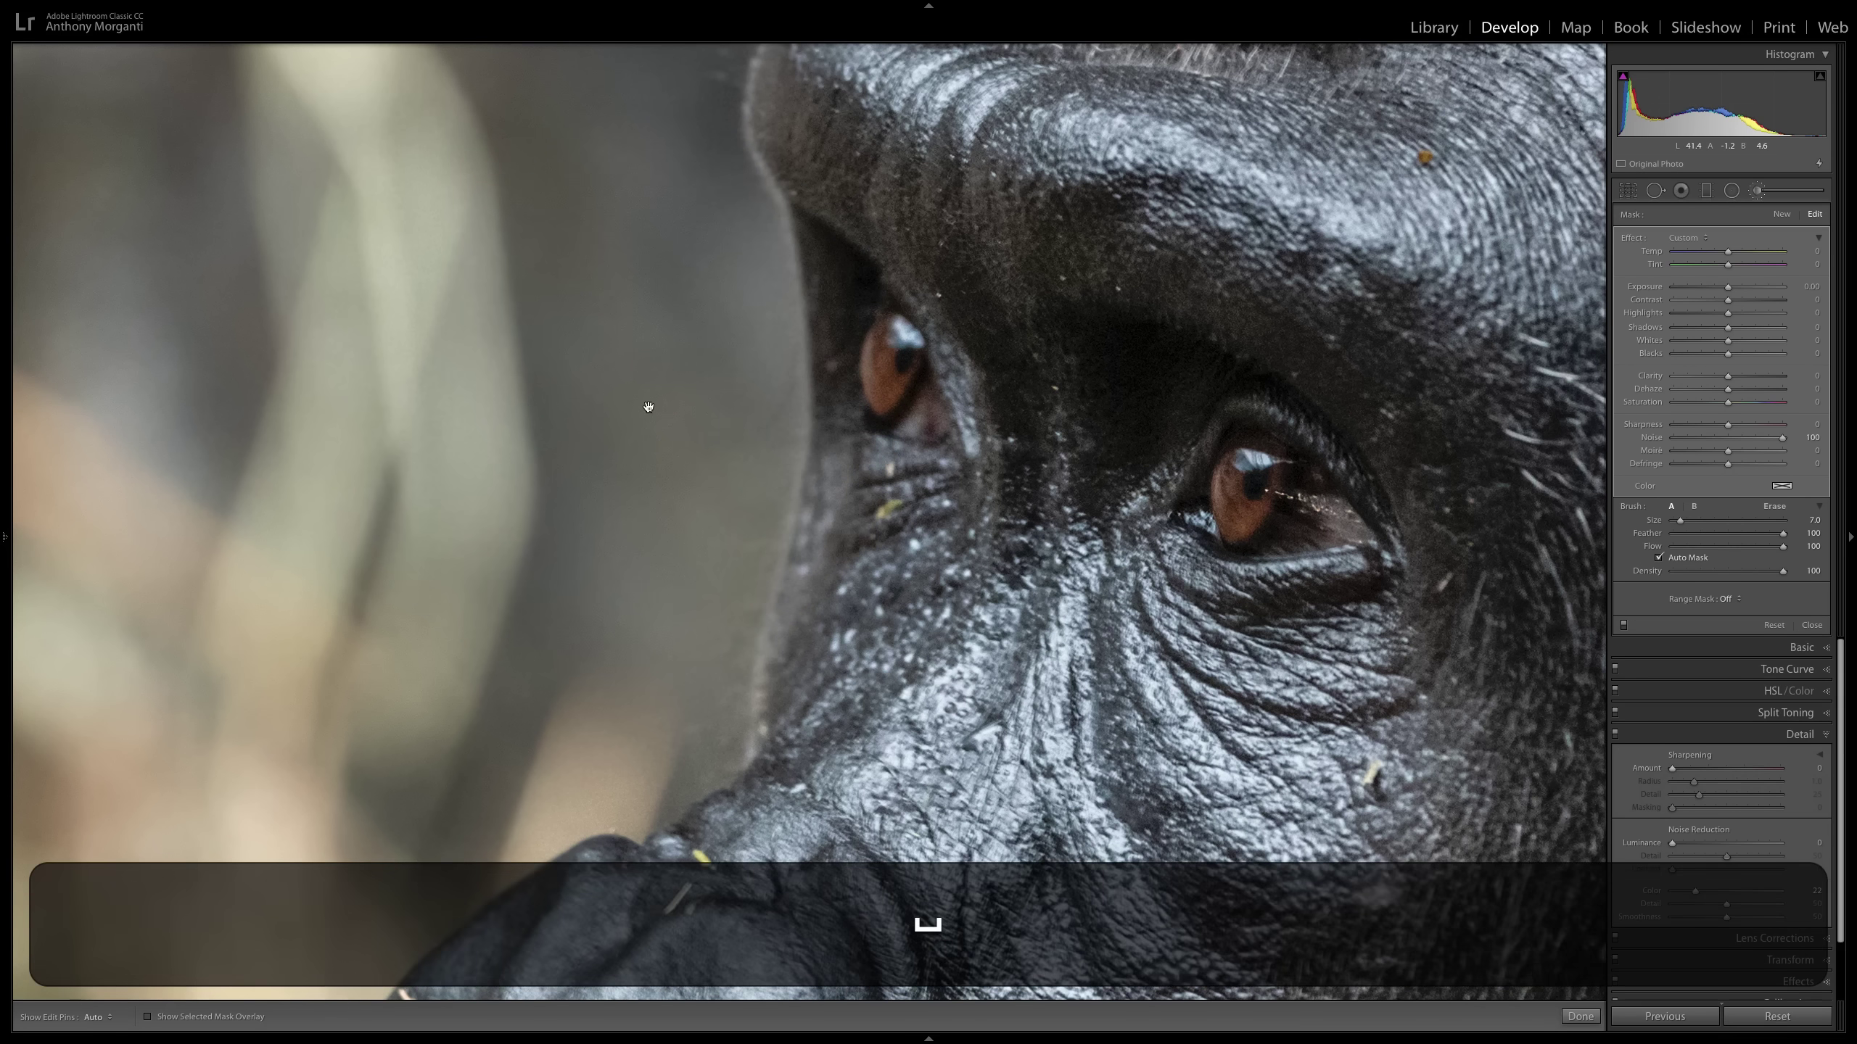
click(648, 406)
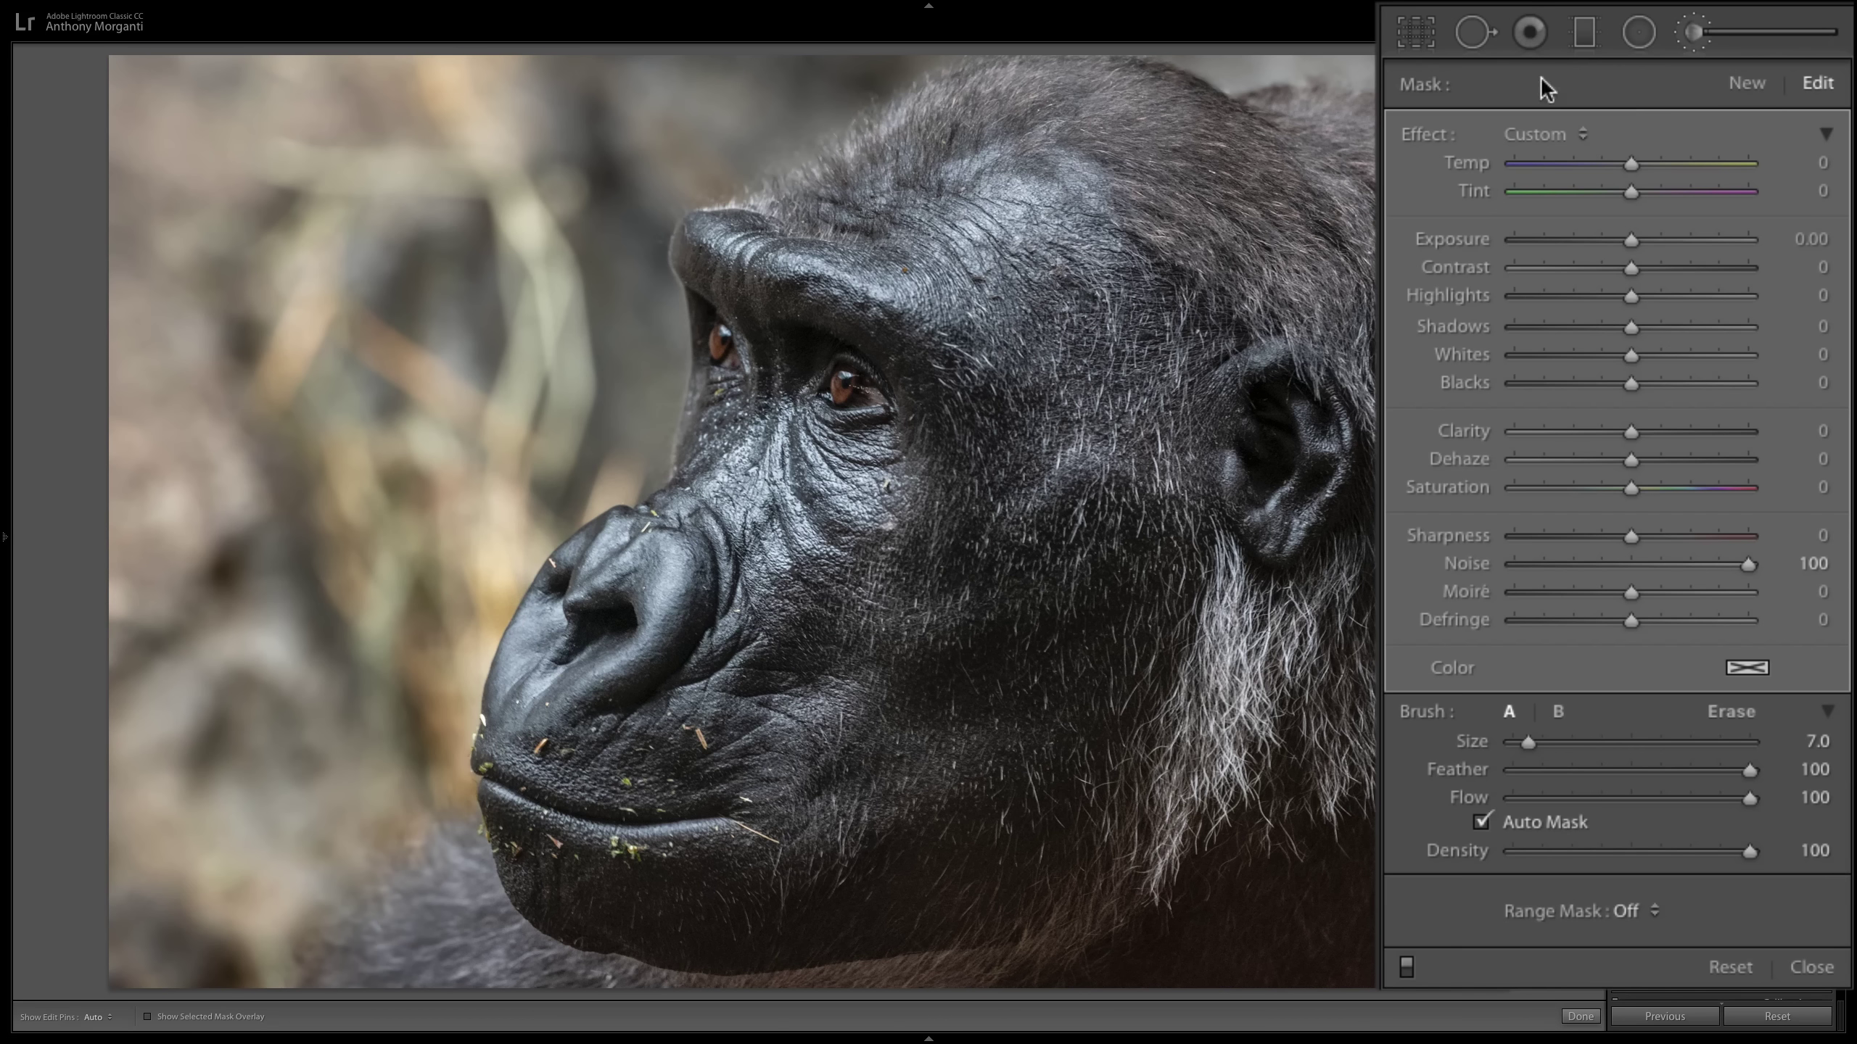
Start a new brush adjustment with all effect settings reset to zero and Sharpness set to 100.
click(1749, 85)
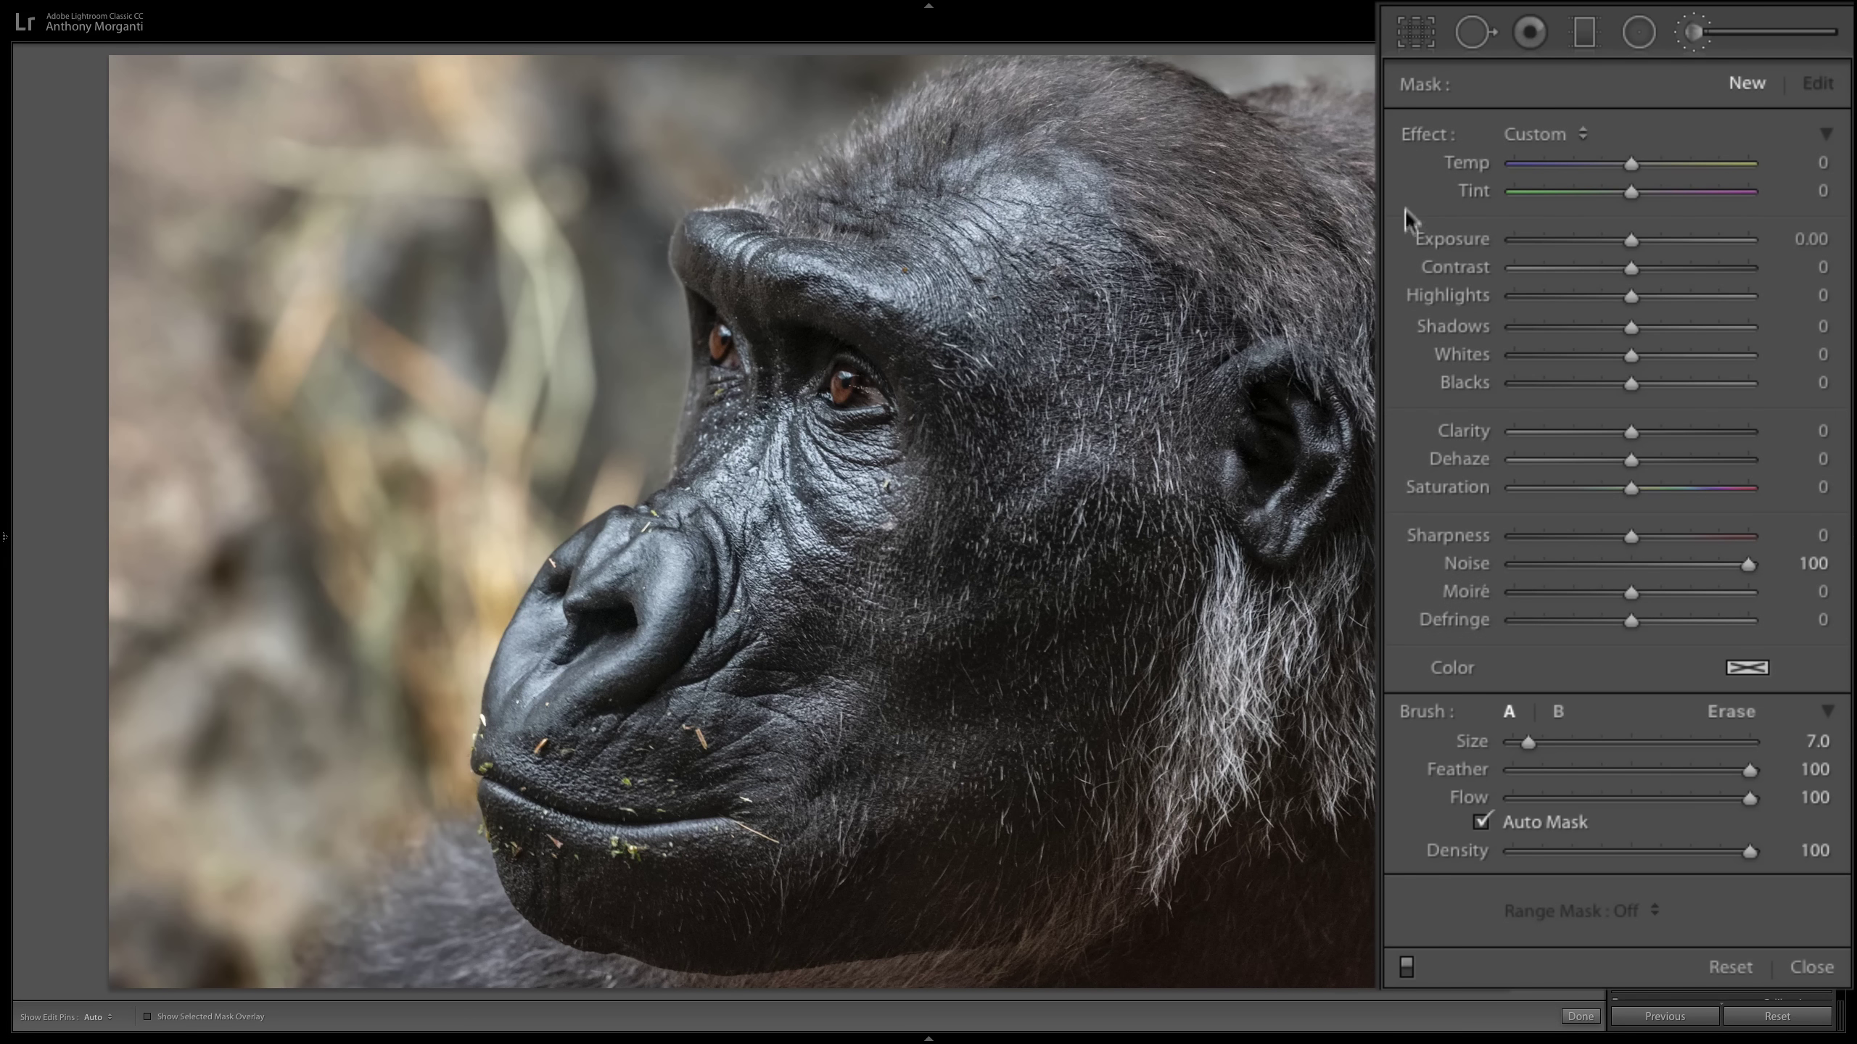
double_click(1425, 136)
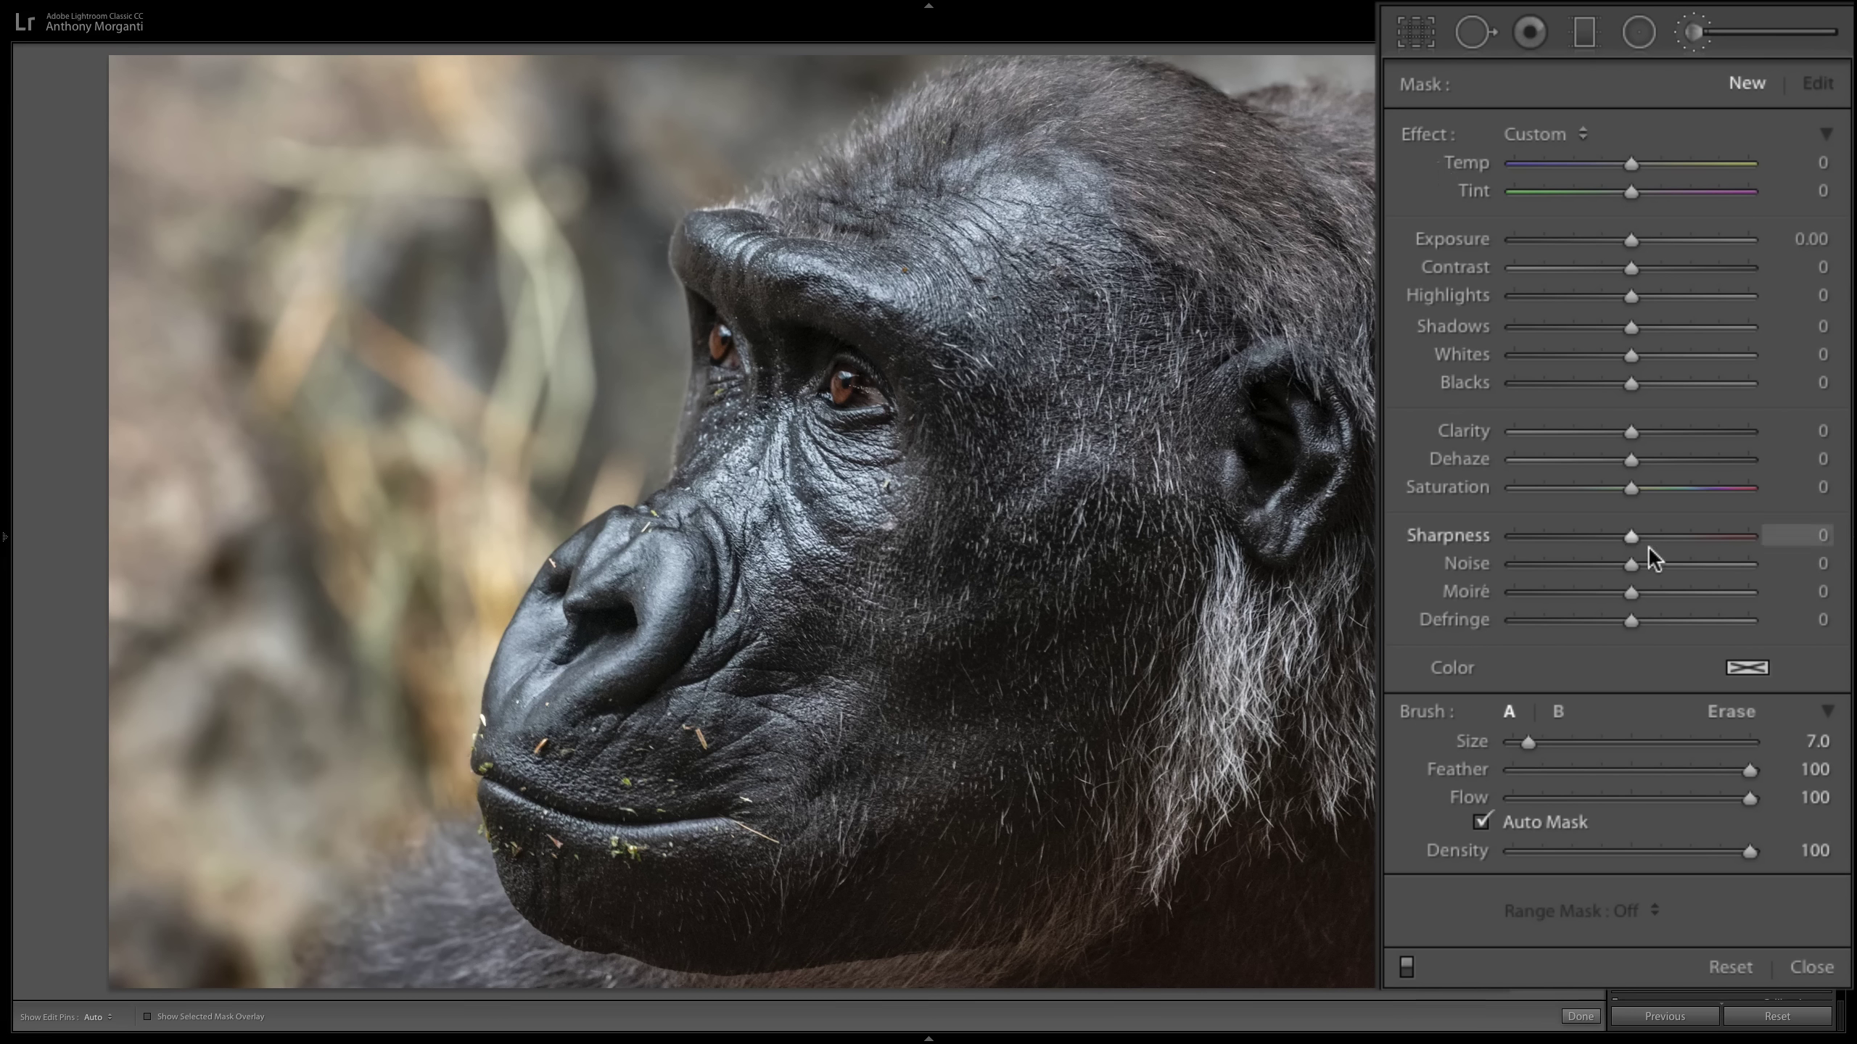
drag(1629, 543, 1839, 547)
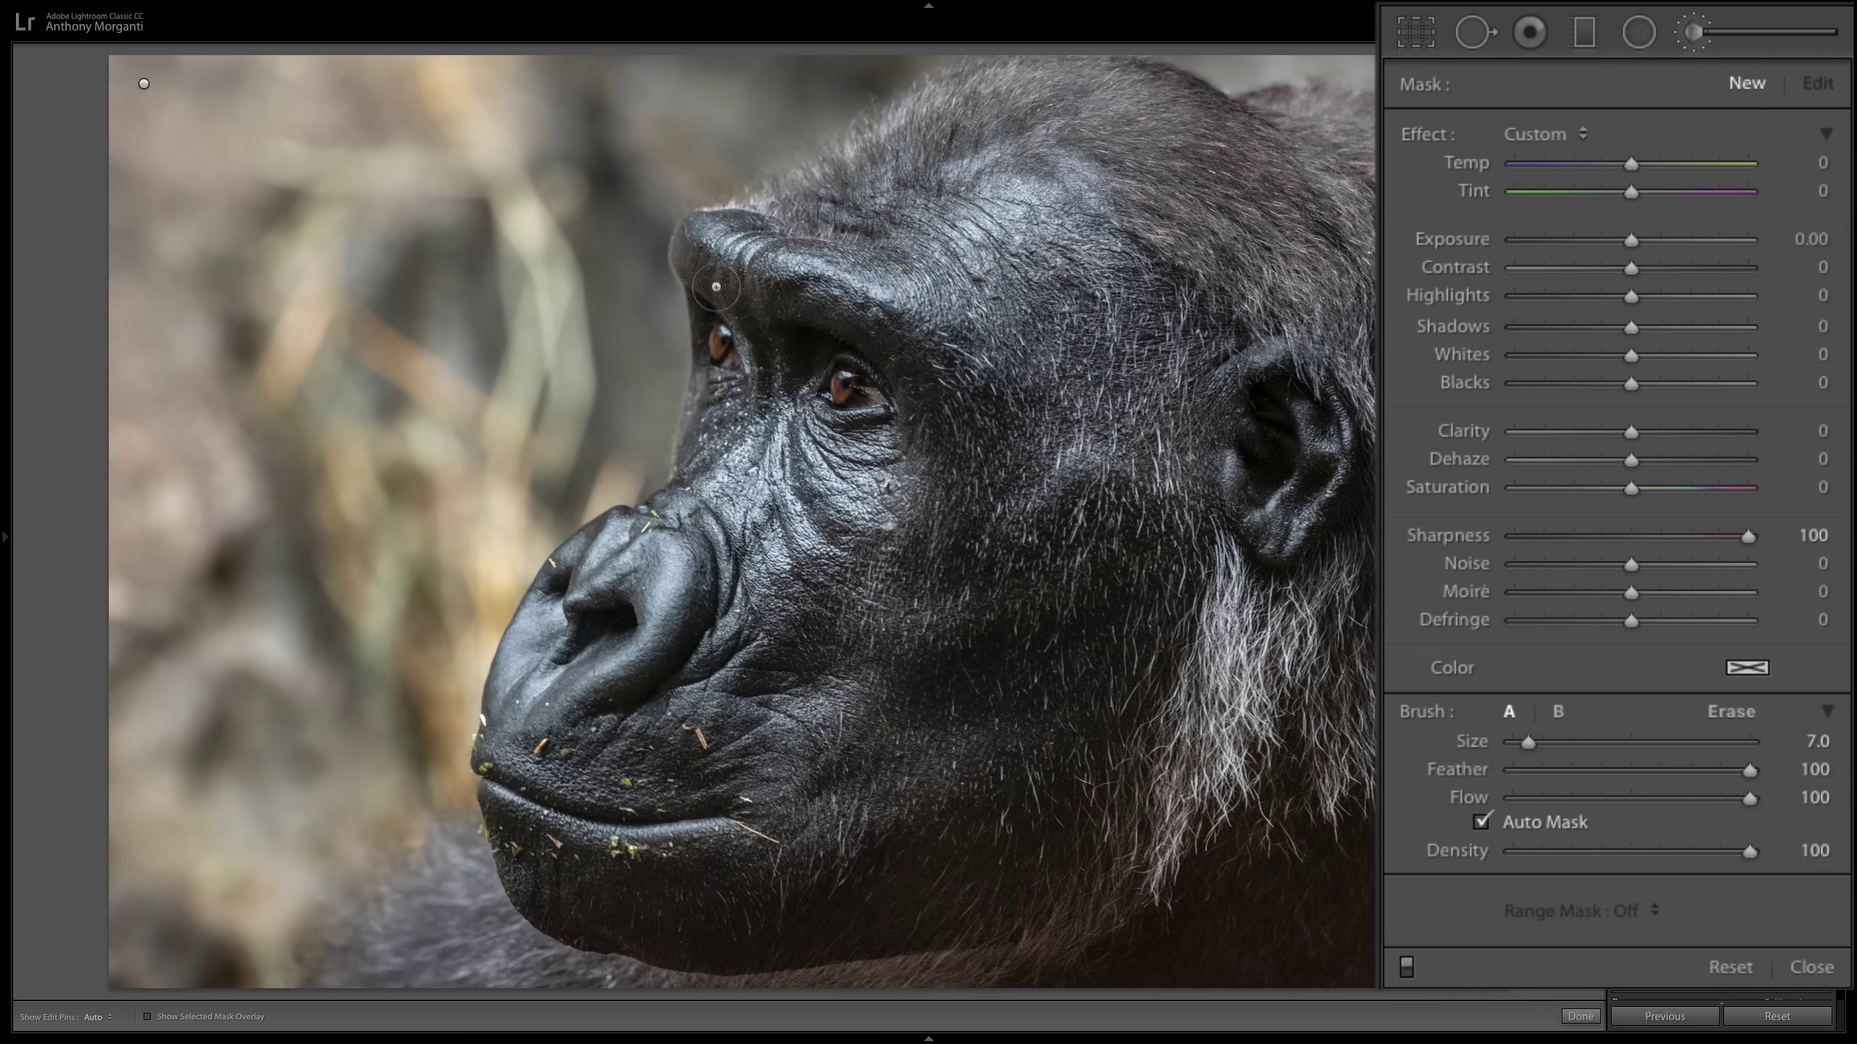
Turn off Auto Mask, brush over the gorilla's brow, eyes and cheek, and show the mask overlay.
click(1481, 822)
key(h)
mouse_move(806, 306)
mouse_down()
mouse_move(746, 319)
mouse_move(790, 359)
mouse_up()
key(o)
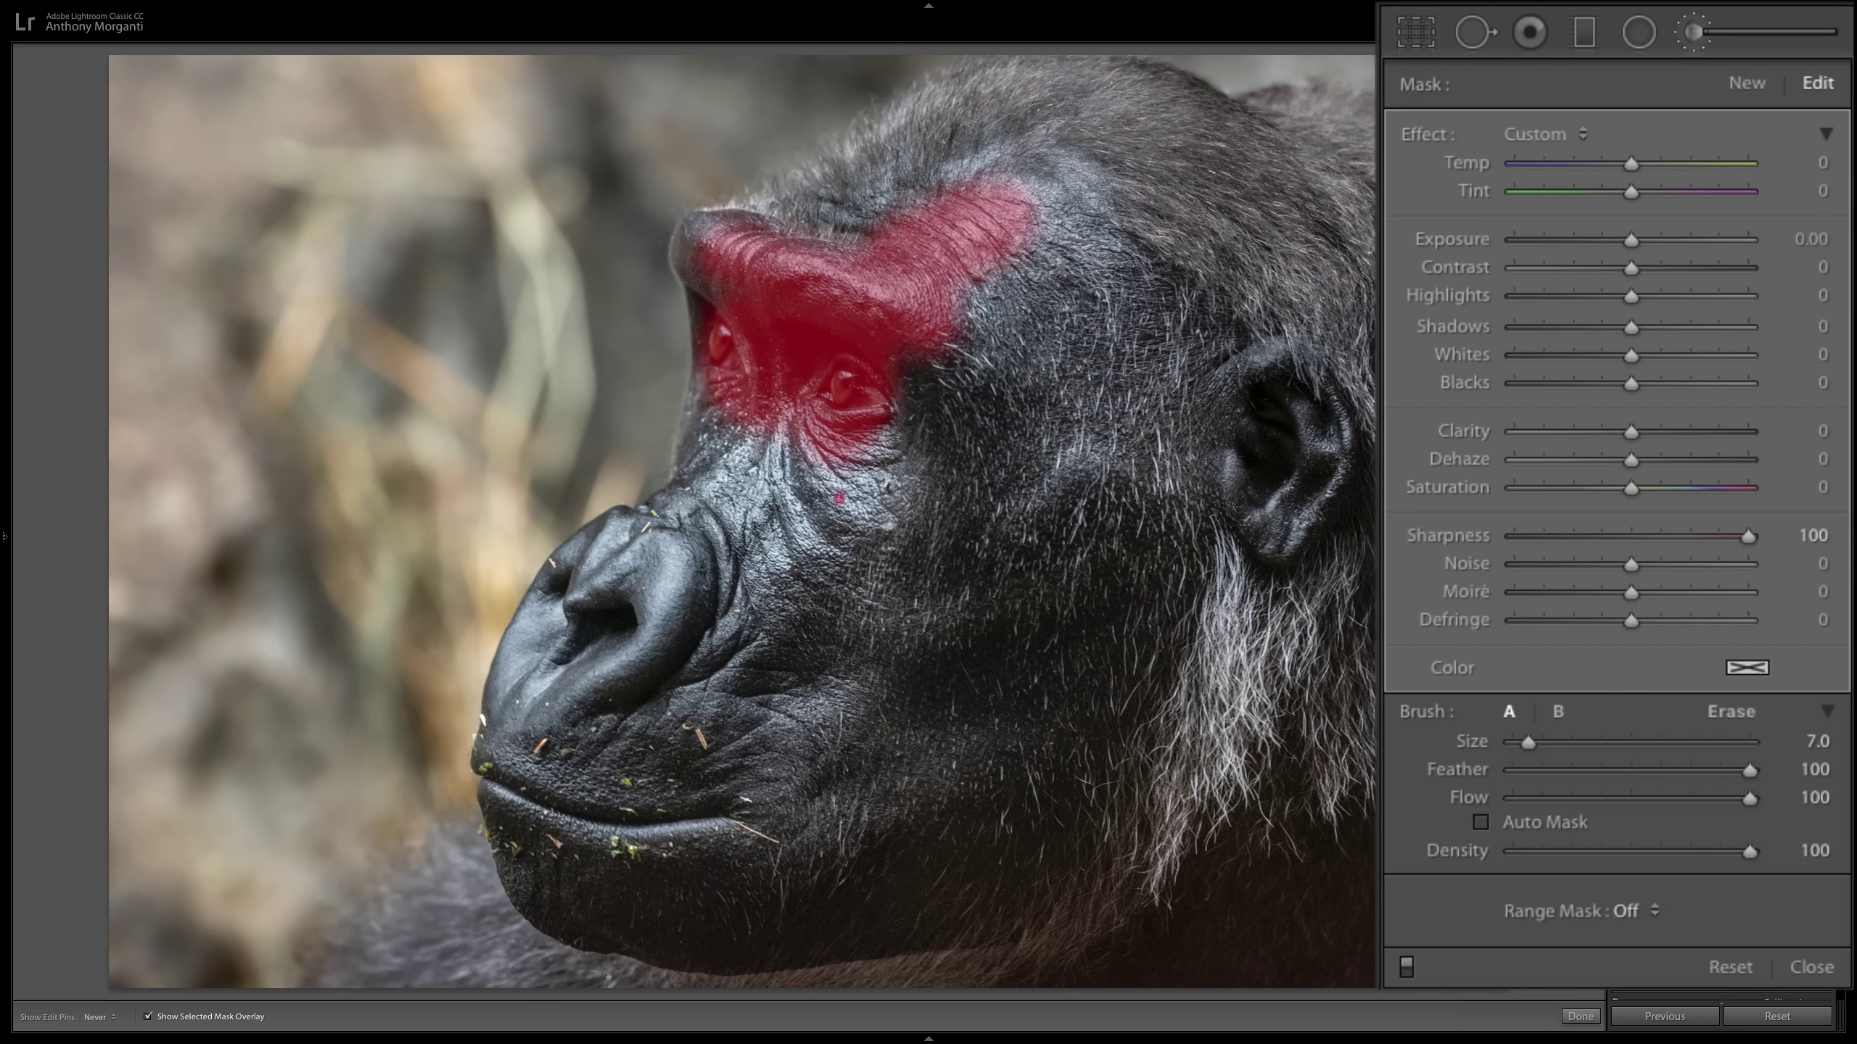
mouse_move(868, 455)
mouse_down()
mouse_move(788, 643)
mouse_move(742, 643)
mouse_move(760, 467)
mouse_move(798, 420)
mouse_up()
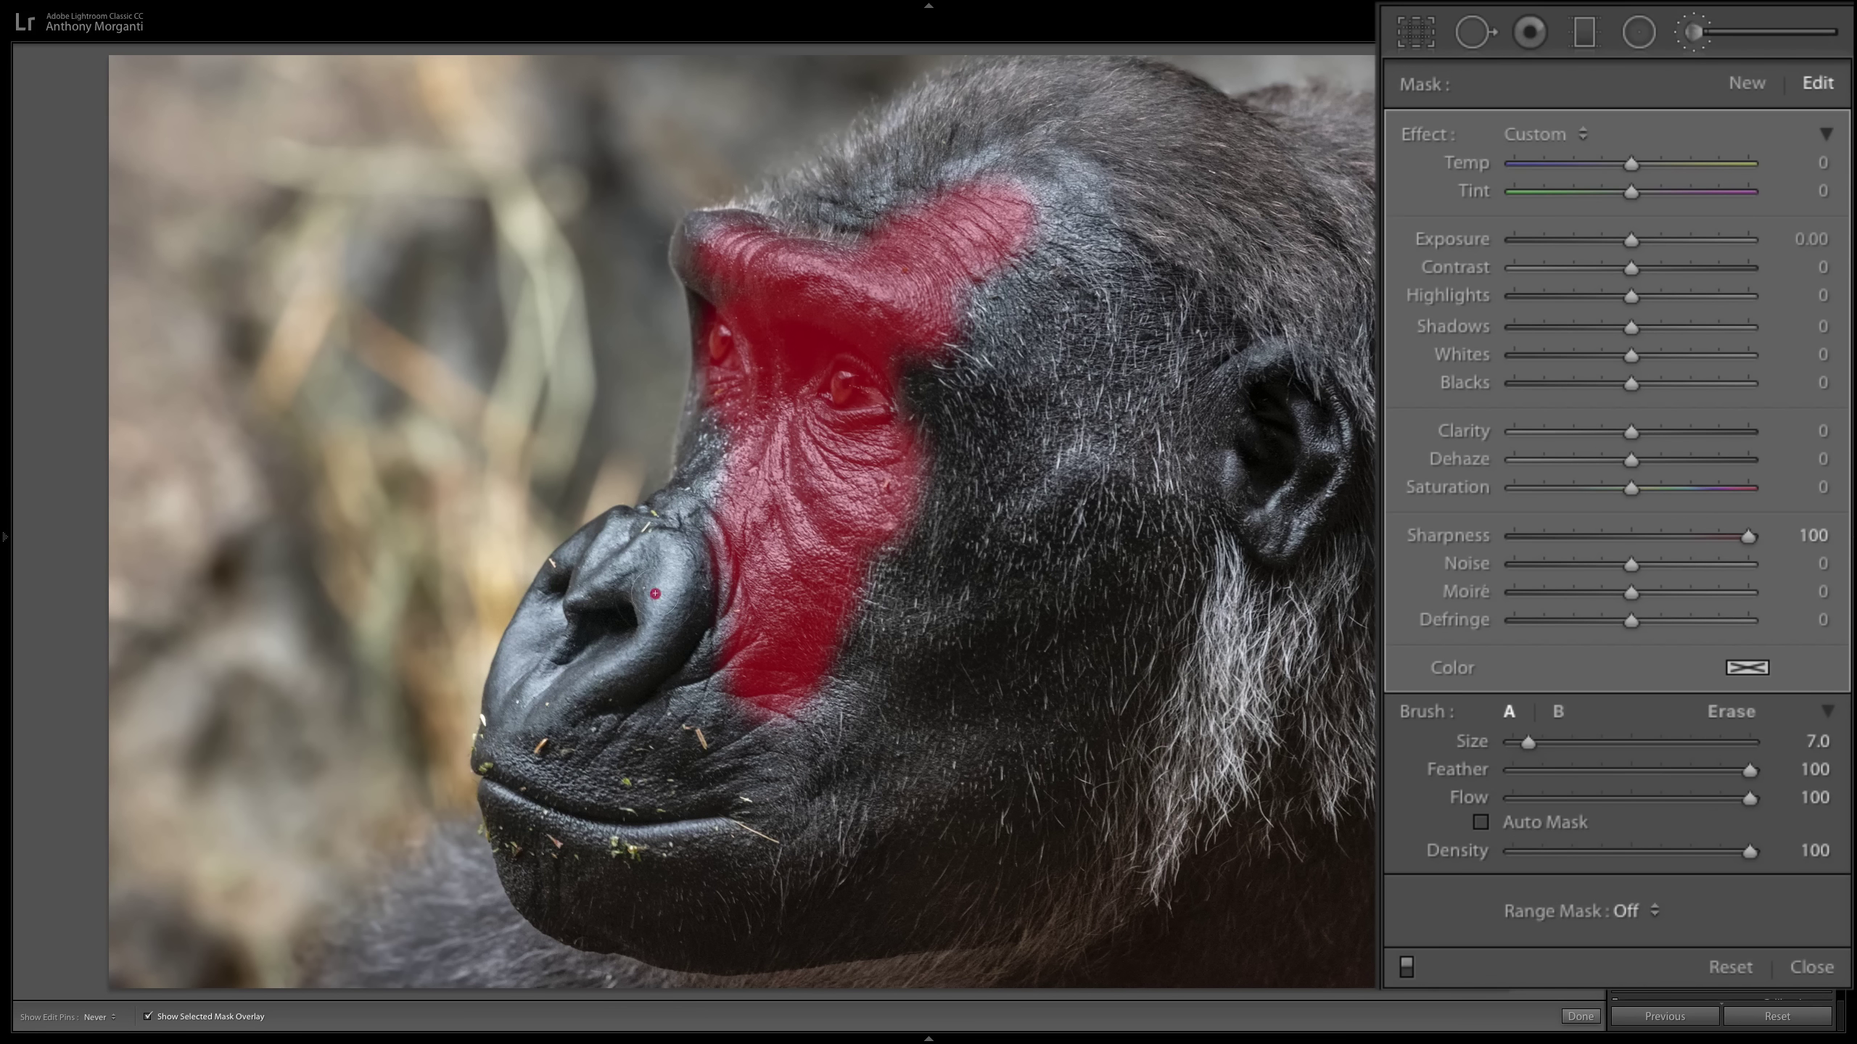
Extend the sharpening mask over the interior of the gorilla's nose, the muzzle and the mouth.
mouse_move(721, 479)
mouse_down()
mouse_move(668, 582)
mouse_move(615, 621)
mouse_up()
mouse_move(590, 728)
mouse_down()
mouse_move(641, 768)
mouse_move(689, 706)
mouse_move(833, 612)
mouse_move(805, 703)
mouse_move(853, 685)
mouse_move(695, 840)
mouse_move(643, 864)
mouse_up()
mouse_move(543, 792)
mouse_down()
mouse_move(607, 871)
mouse_move(573, 768)
mouse_up()
drag(584, 659, 579, 622)
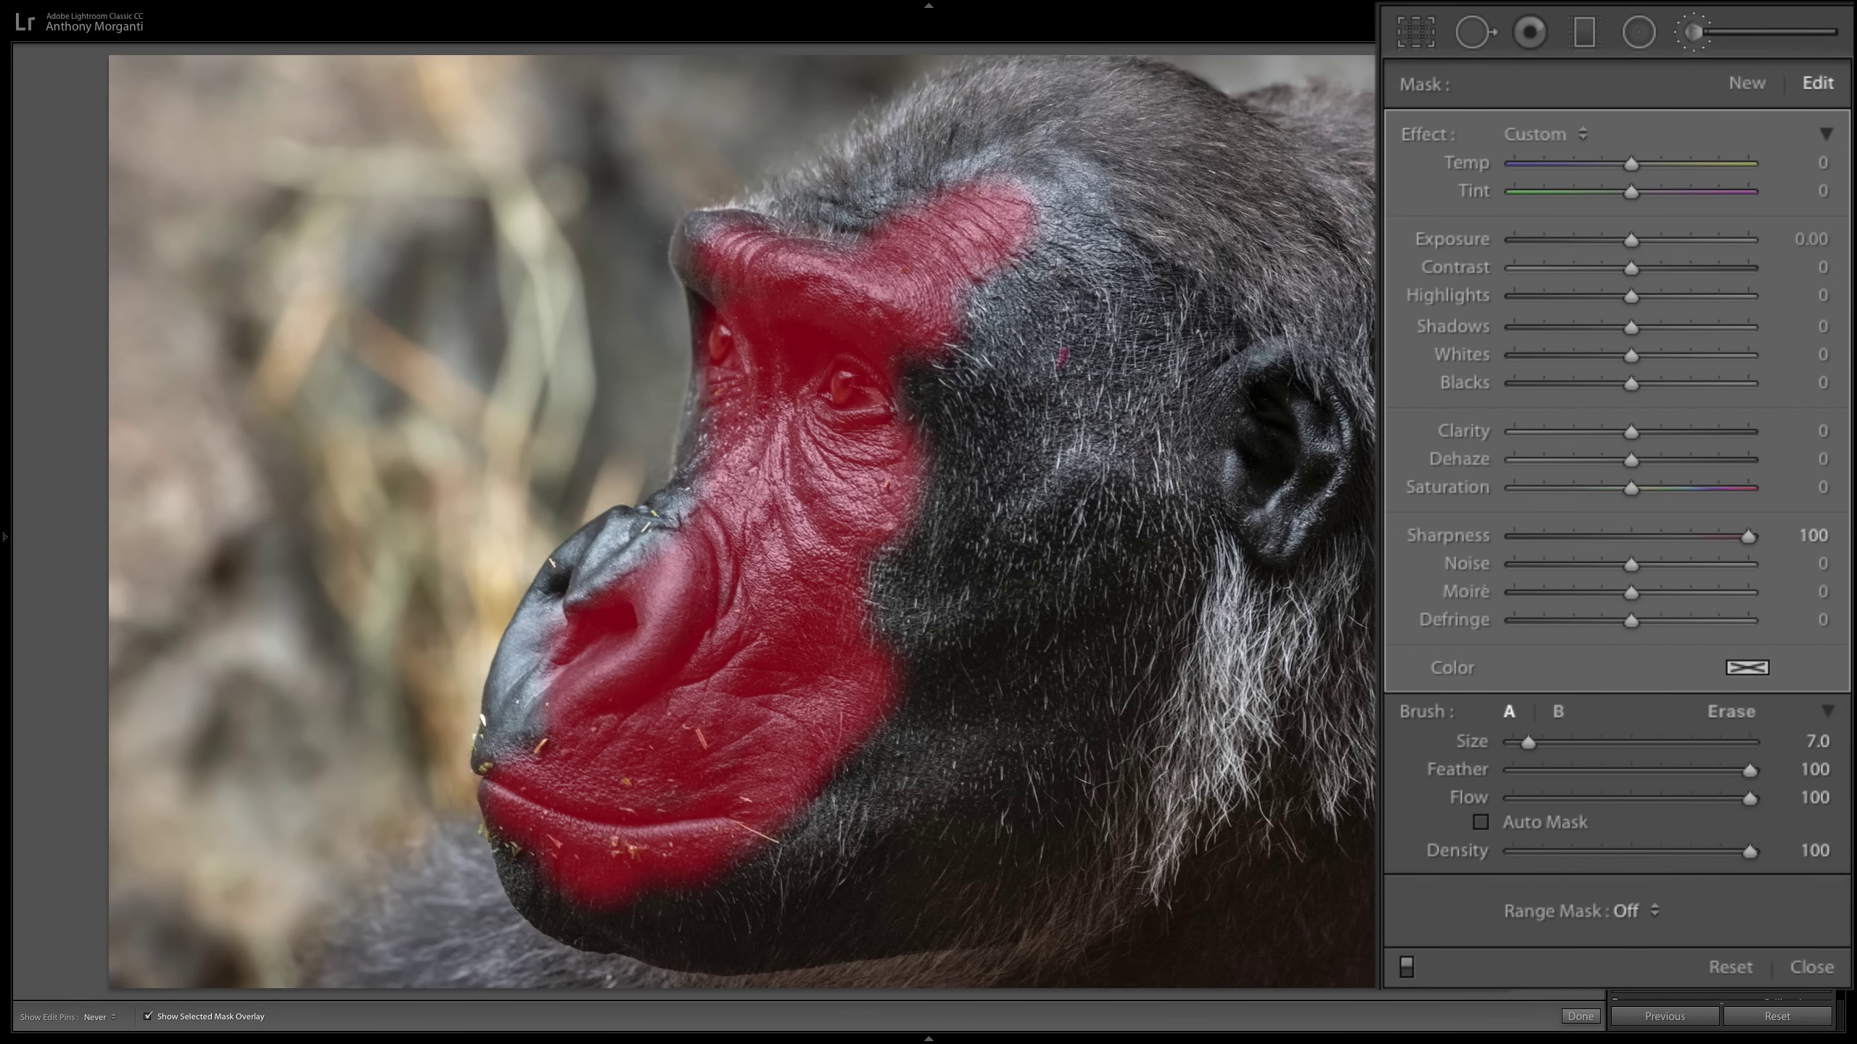
Brush the sharpening mask across the side of the forehead, the temple and the ear.
mouse_move(989, 481)
mouse_down()
mouse_move(1123, 429)
mouse_move(1206, 322)
mouse_move(1075, 249)
mouse_move(1082, 229)
mouse_up()
drag(945, 512, 932, 378)
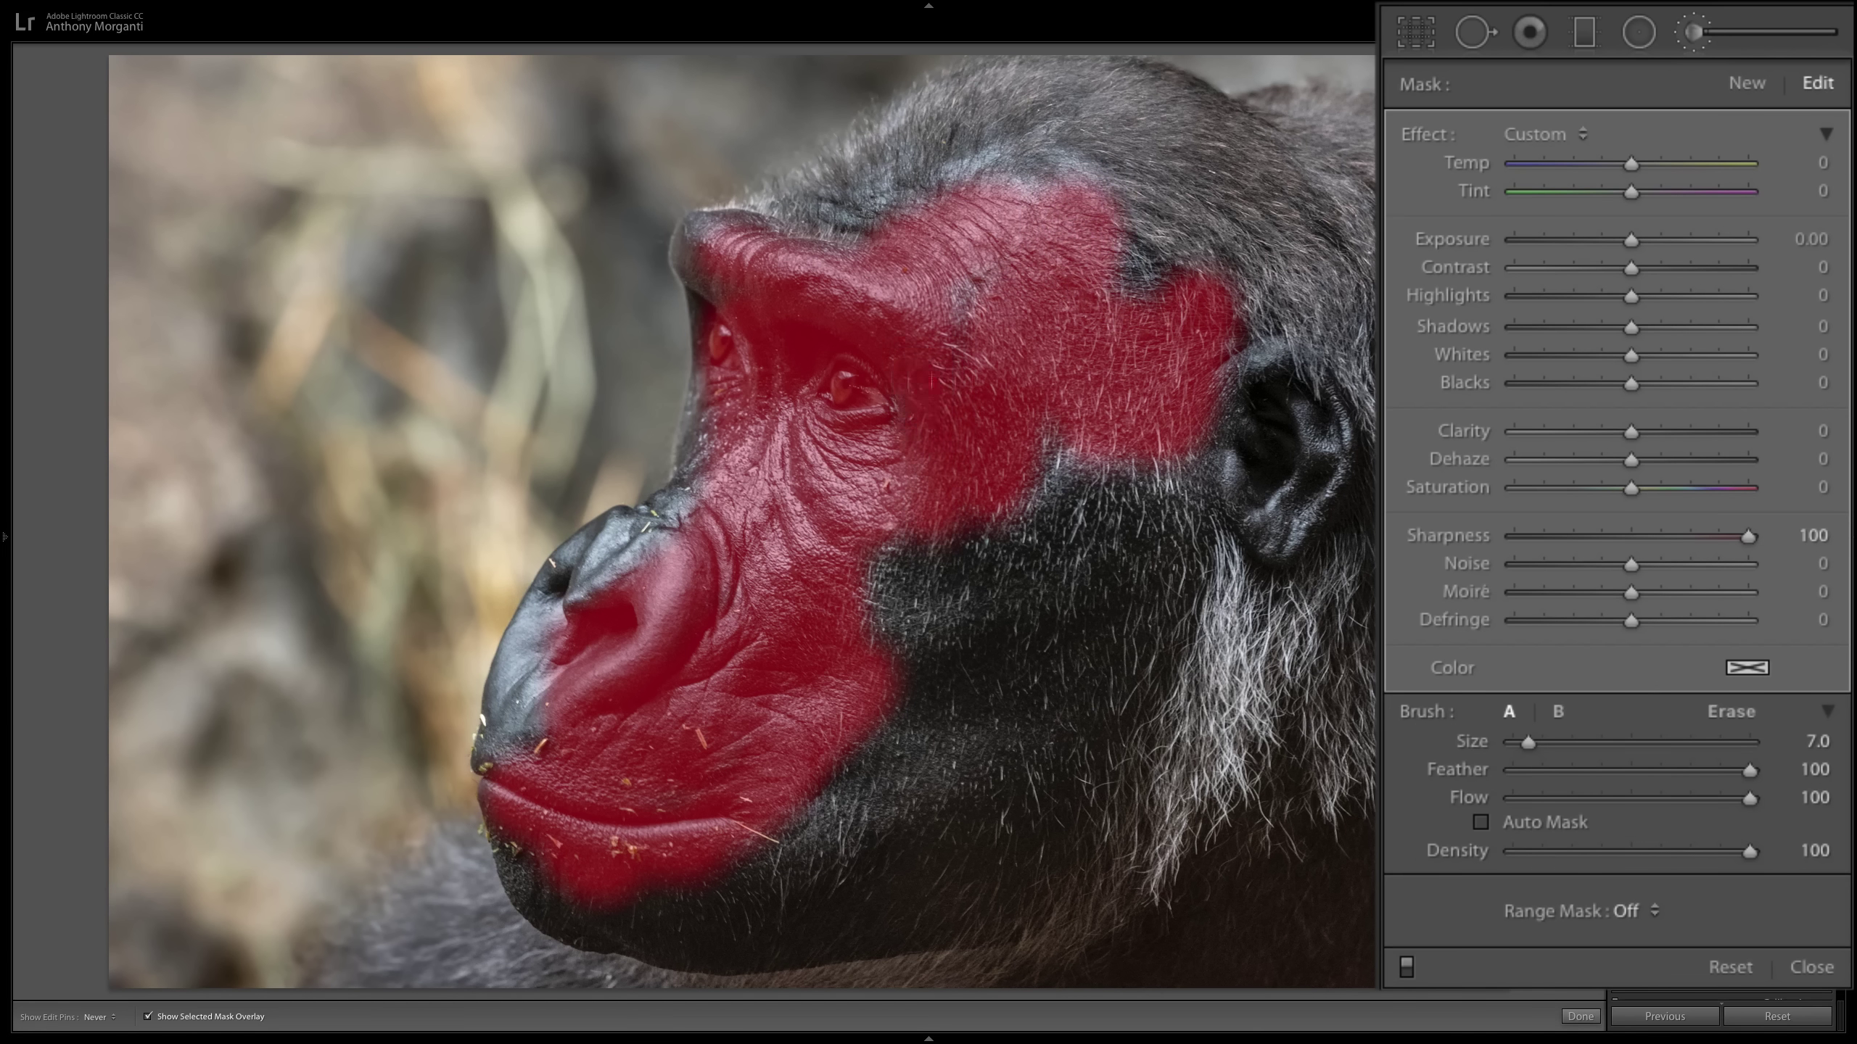
drag(906, 550, 950, 593)
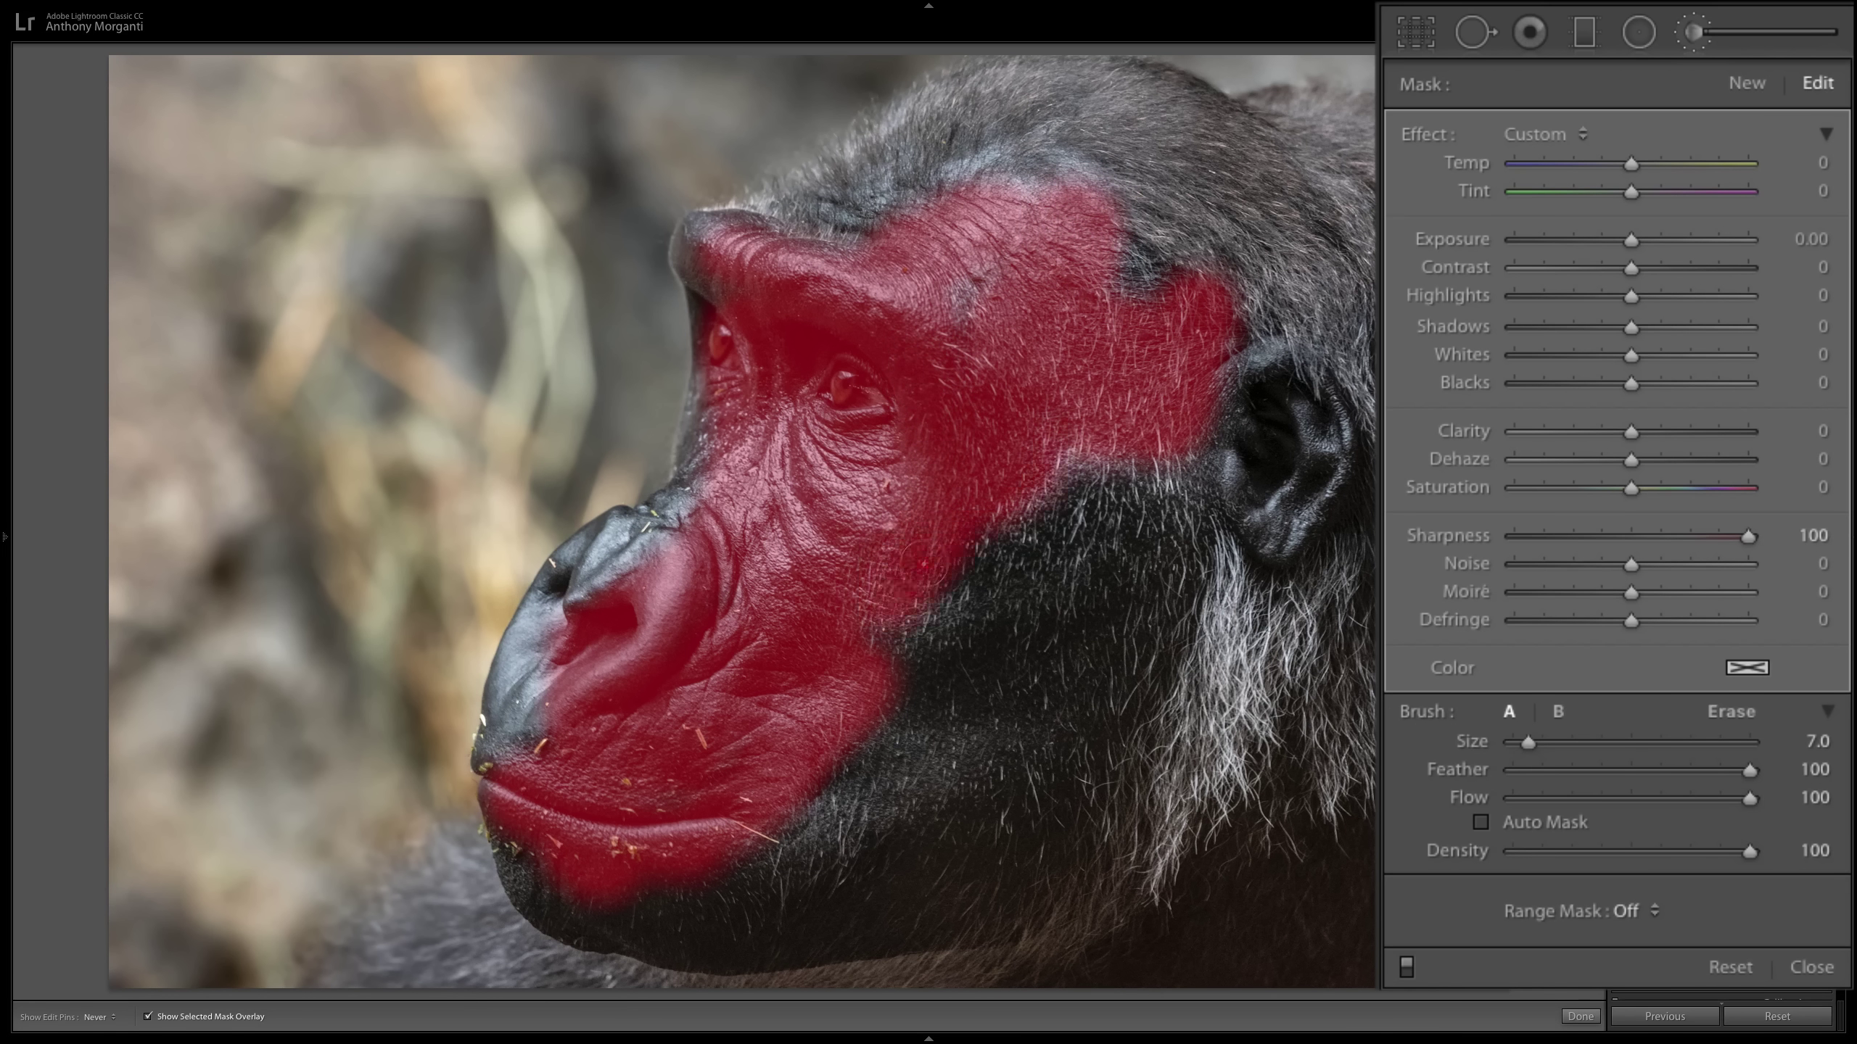
mouse_move(1250, 388)
mouse_down()
mouse_move(1269, 410)
mouse_move(1257, 541)
mouse_move(1308, 555)
mouse_move(1327, 474)
mouse_move(1291, 288)
mouse_move(1256, 366)
mouse_move(1272, 460)
mouse_move(1235, 512)
mouse_move(987, 434)
mouse_up()
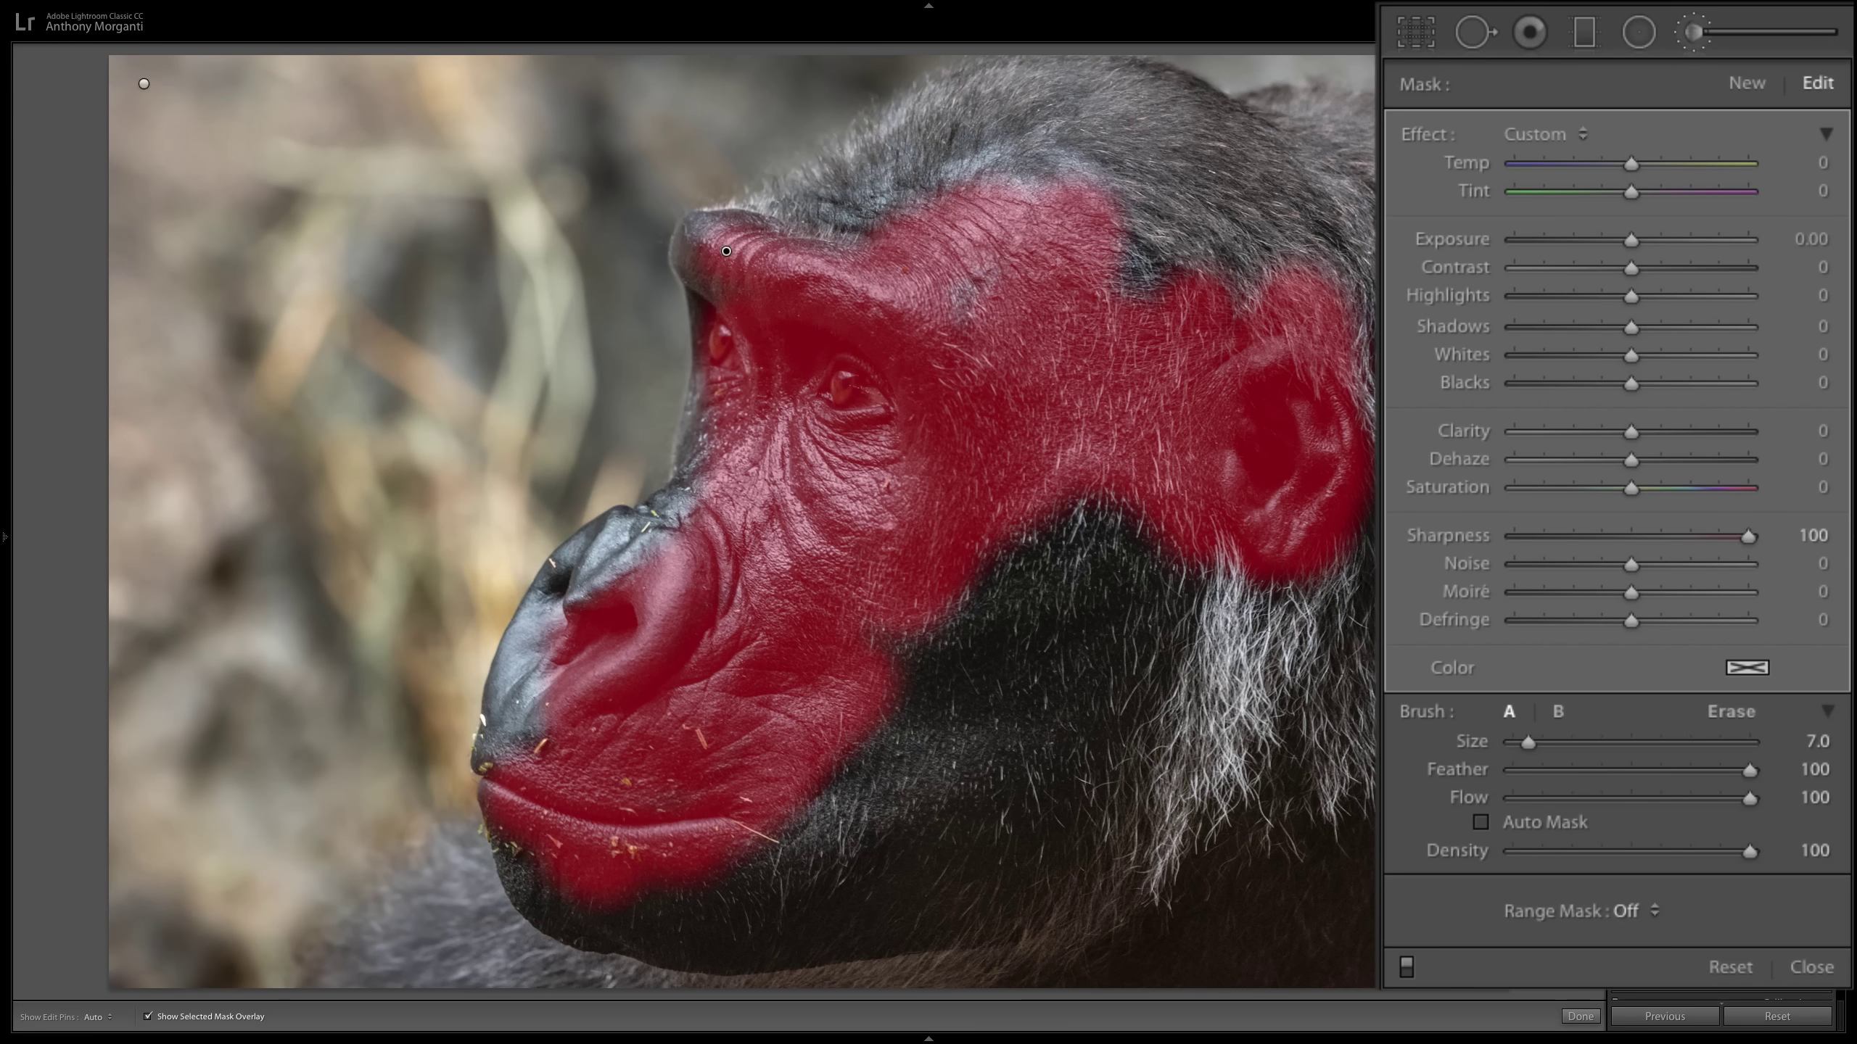
Turn on Auto Mask and extend the sharpening mask along the outer edges of the brow, nose and chin.
click(1480, 821)
key(h)
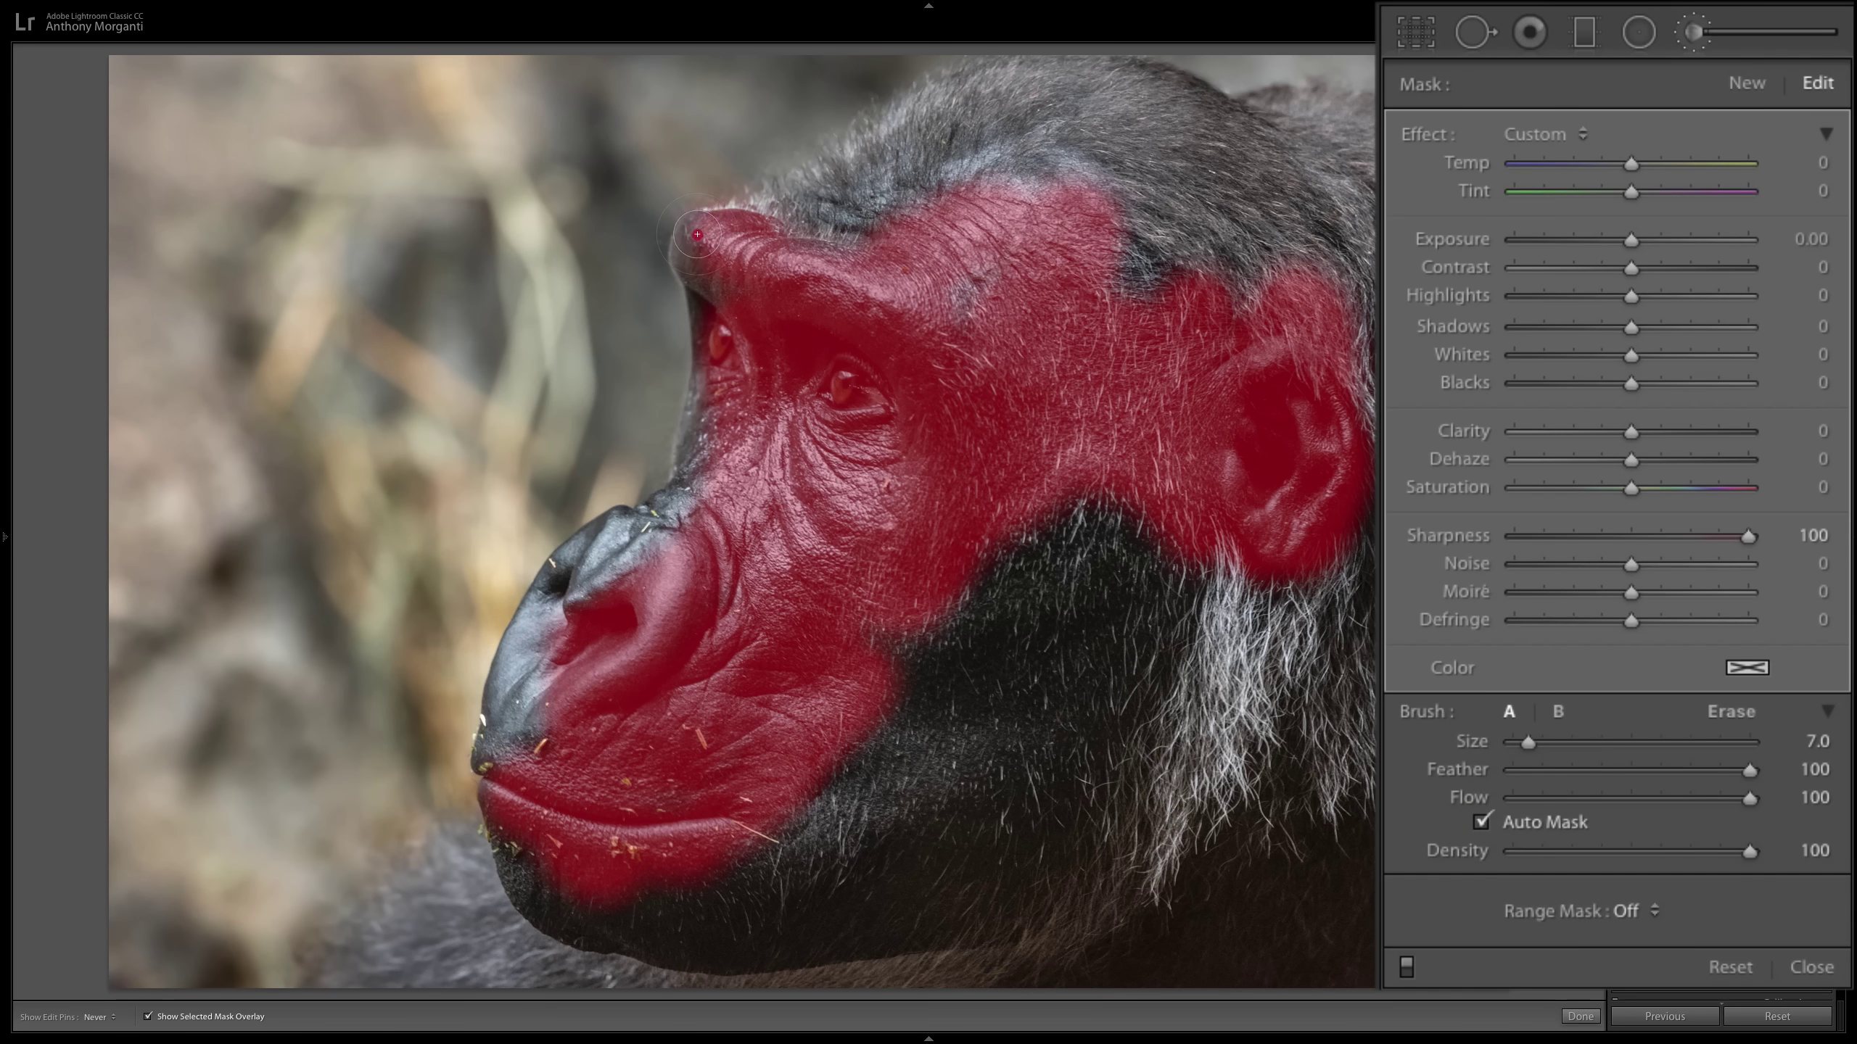
mouse_move(698, 234)
mouse_down()
mouse_move(715, 384)
mouse_move(700, 461)
mouse_move(703, 435)
mouse_move(680, 506)
mouse_move(572, 598)
mouse_move(527, 670)
mouse_move(516, 737)
mouse_up()
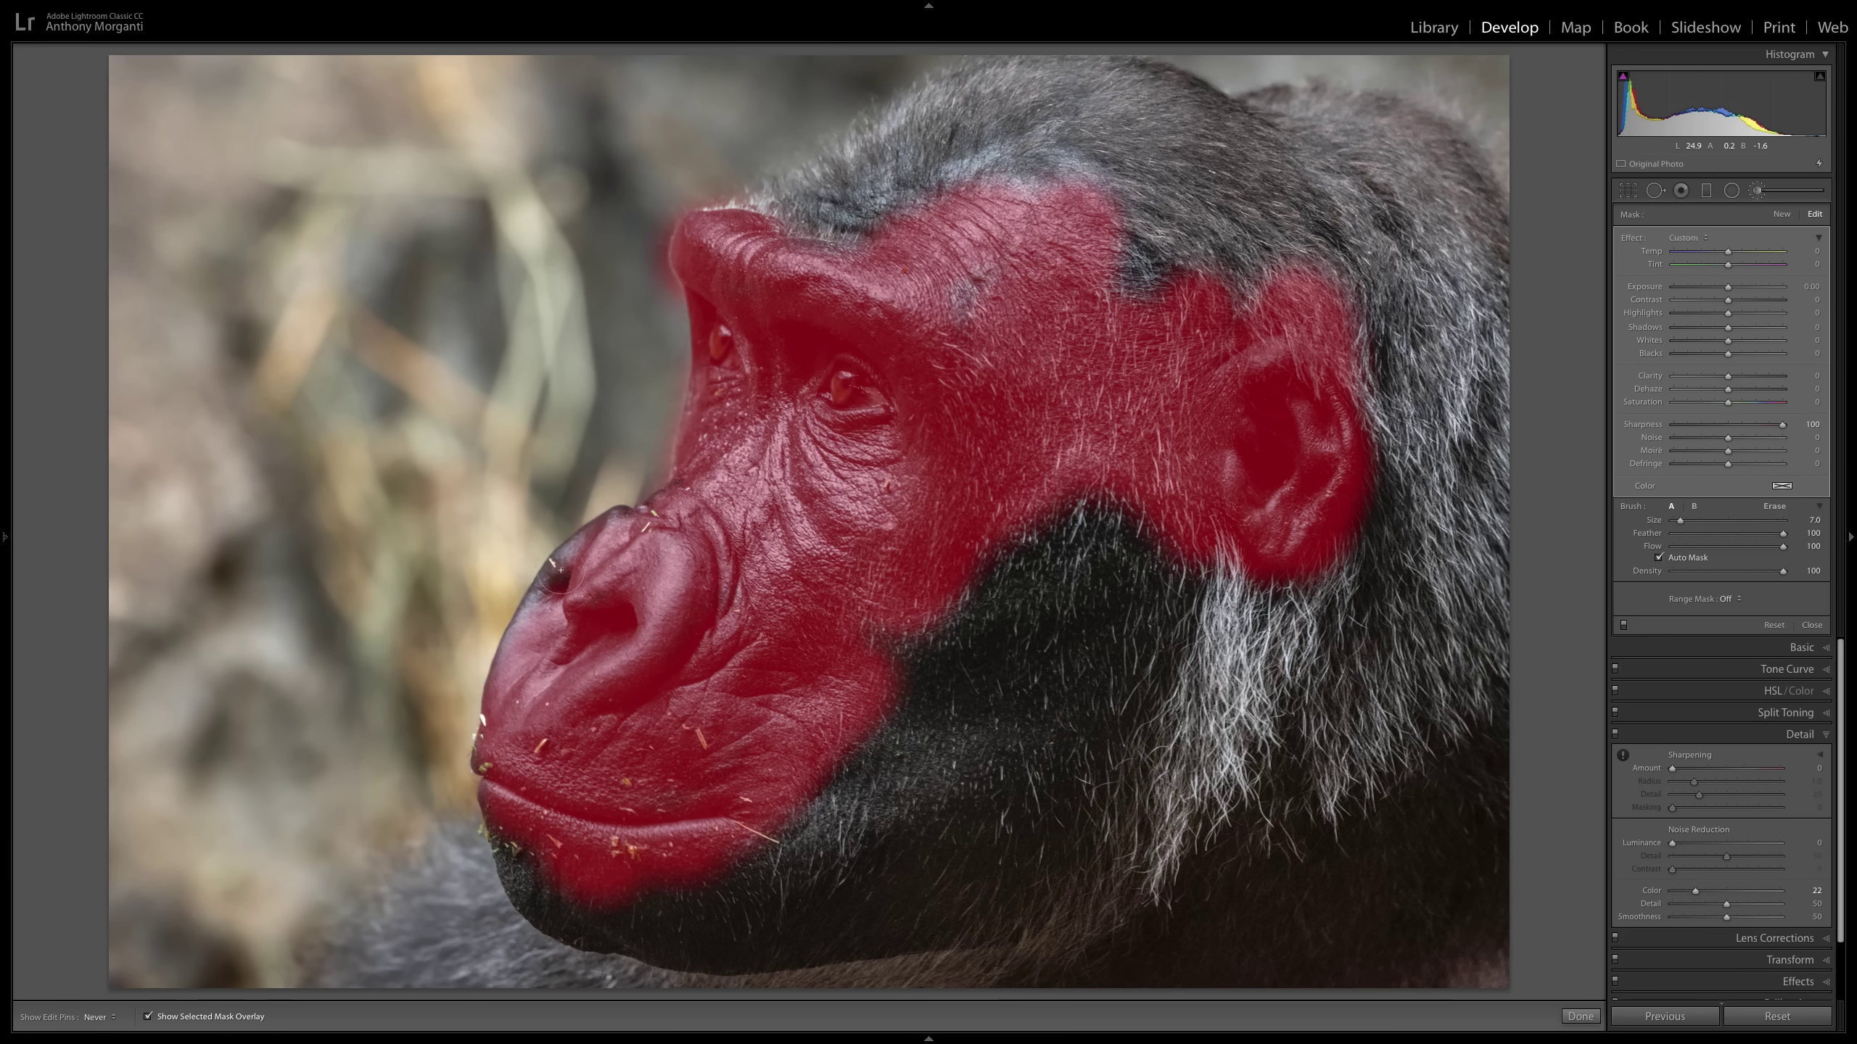
drag(561, 571, 544, 578)
key(h)
mouse_move(577, 903)
mouse_down()
mouse_move(544, 896)
mouse_move(713, 899)
mouse_move(533, 846)
mouse_move(519, 811)
mouse_up()
key(h)
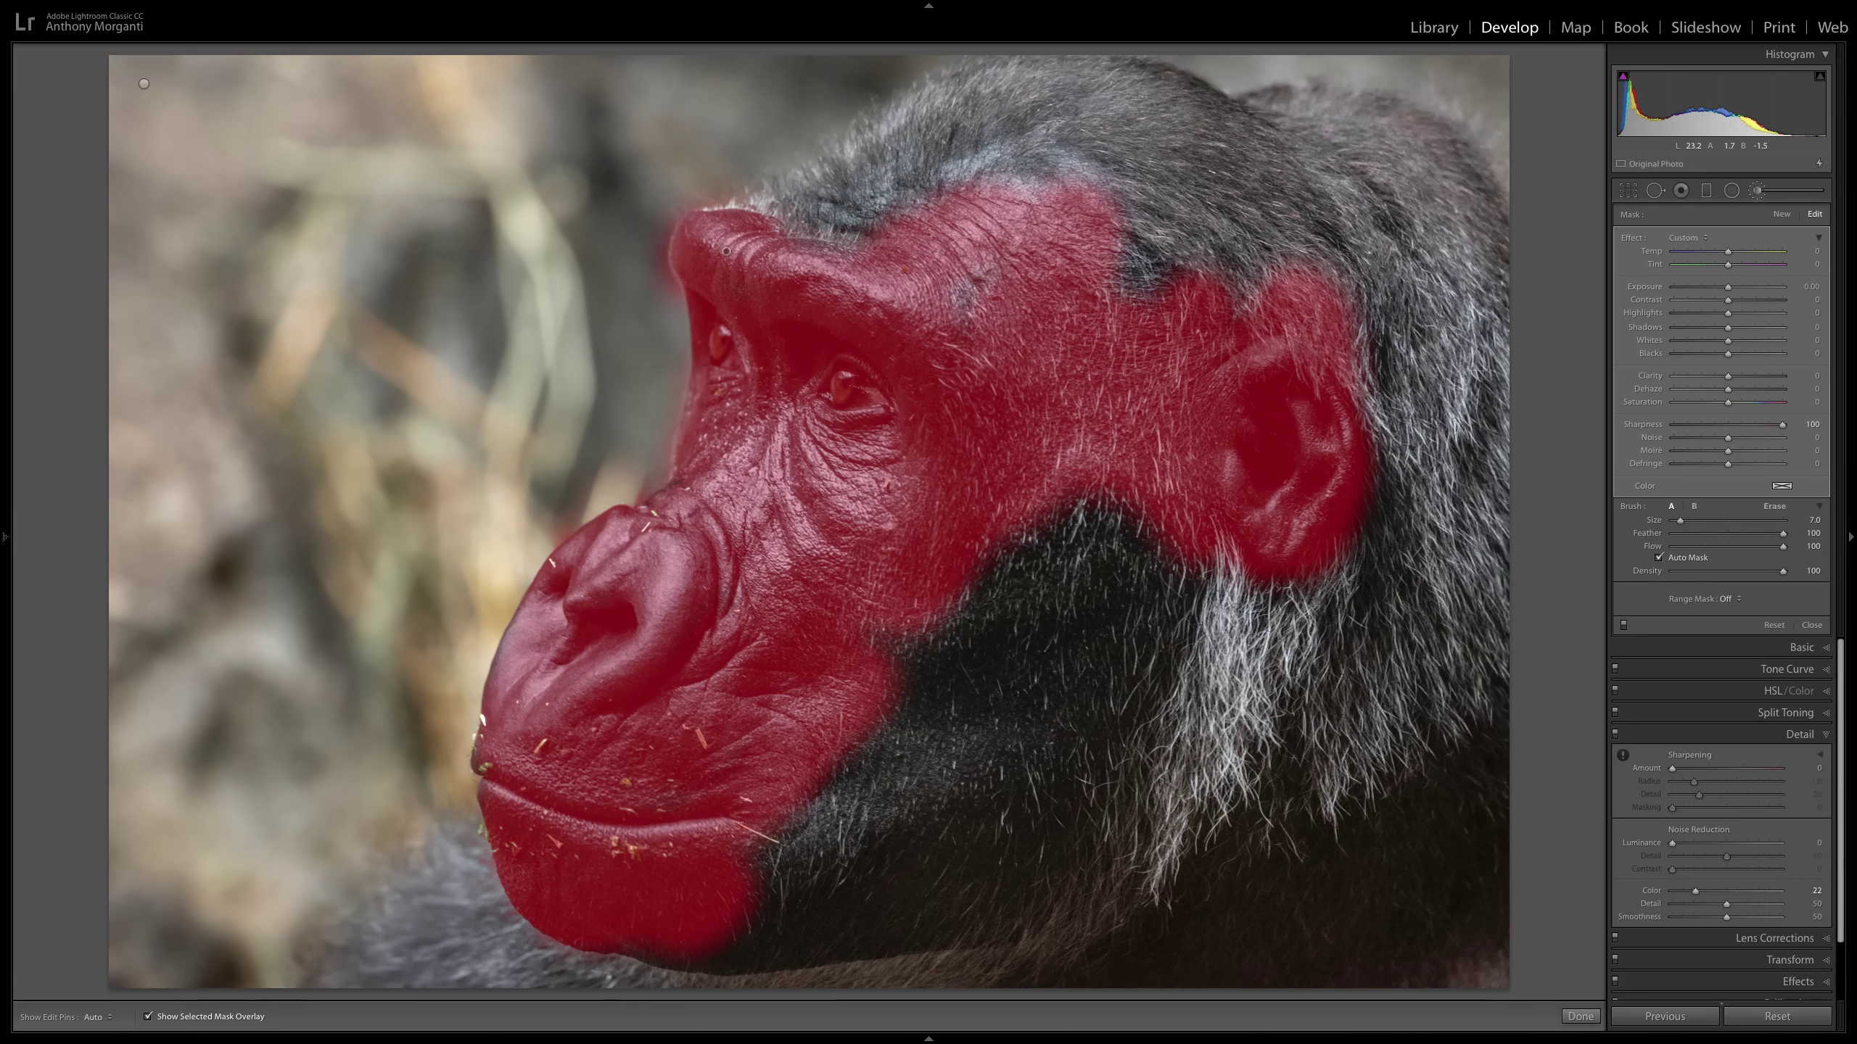
Hide the mask overlay, compare the face with the brush adjustments off and on, and lower Sharpness to 72.
key(o)
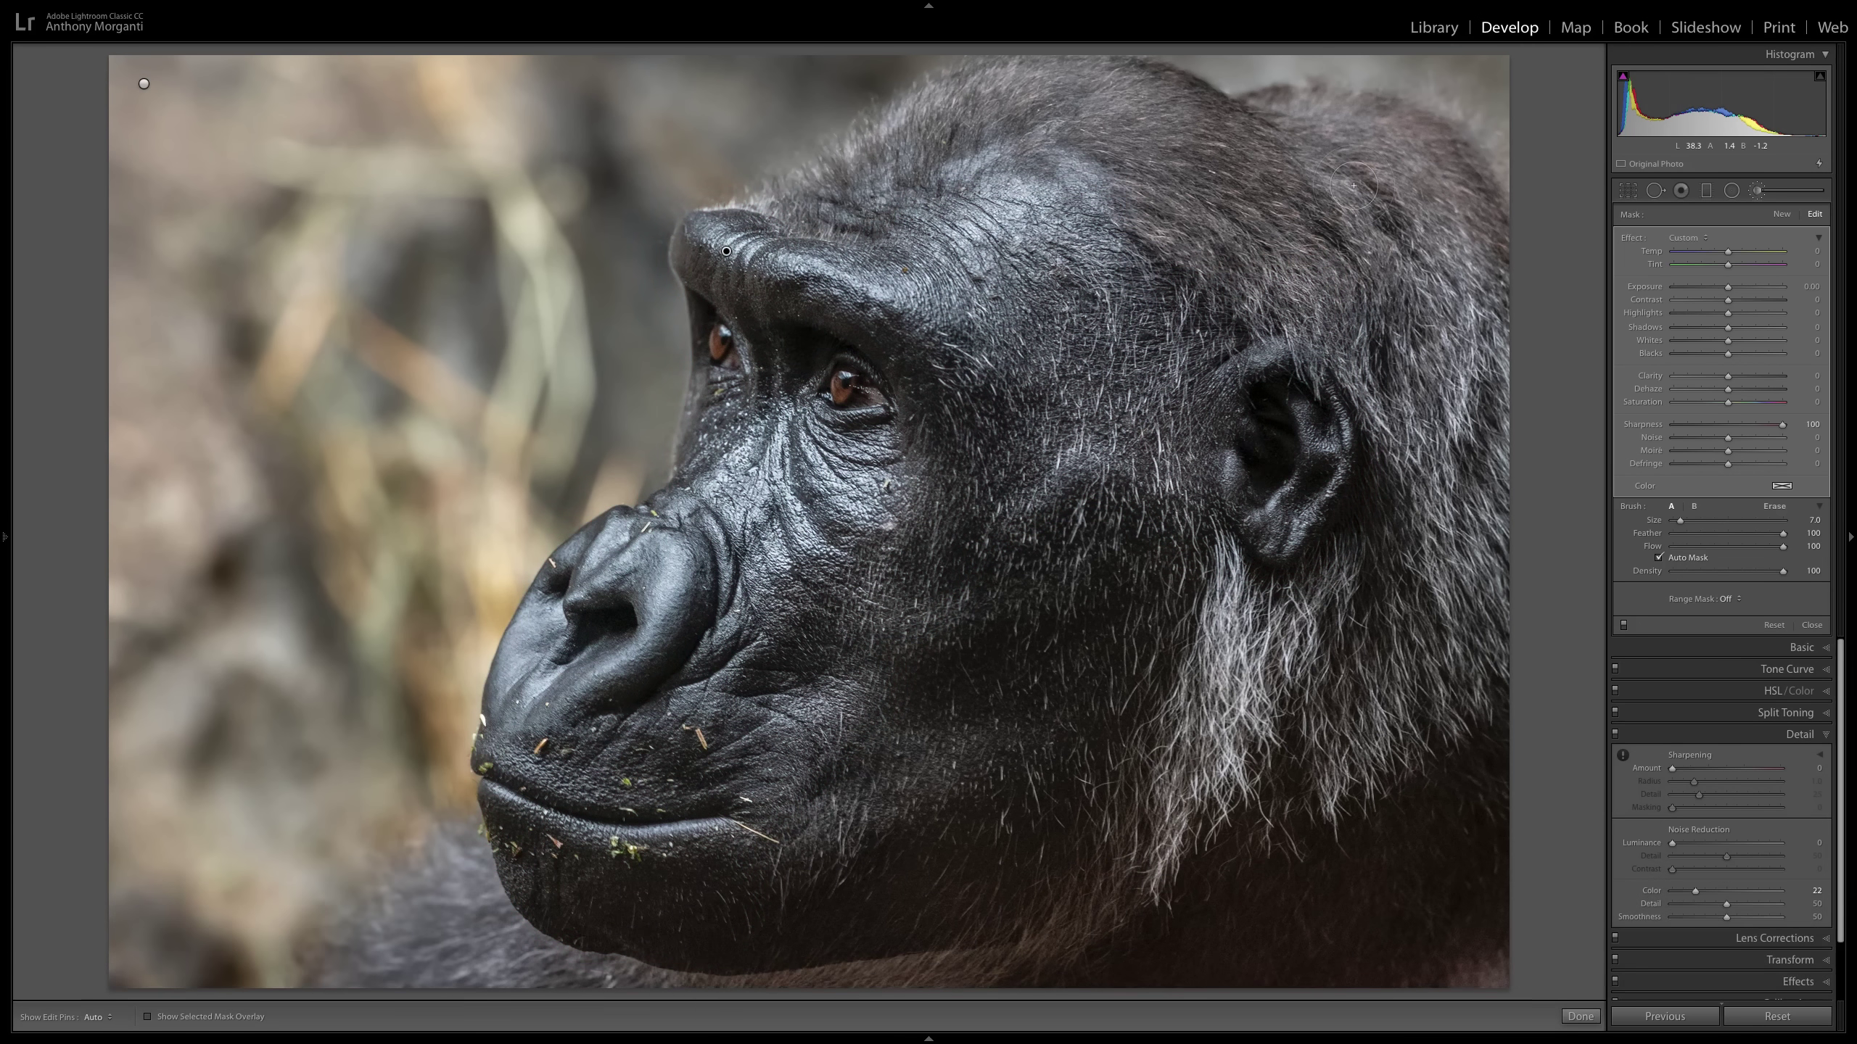
click(1623, 625)
click(1623, 625)
drag(1782, 430, 1768, 430)
right_click(727, 252)
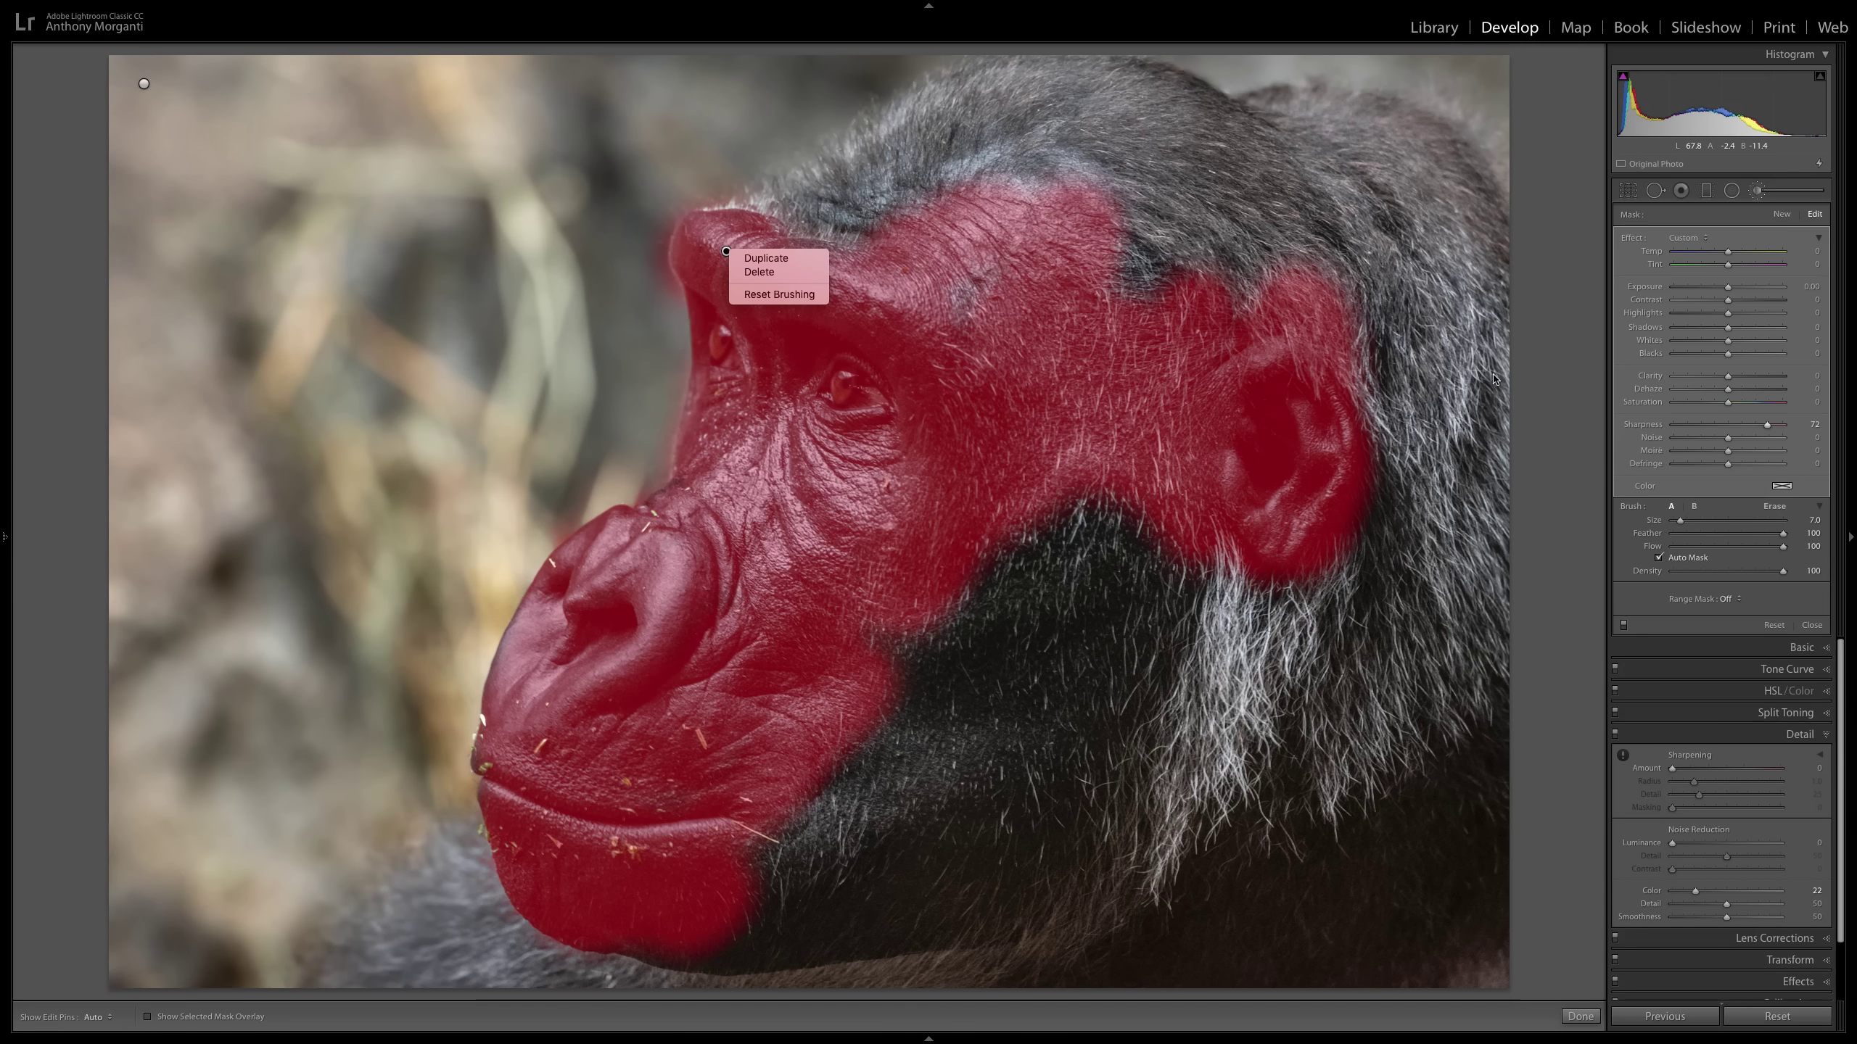
click(1344, 376)
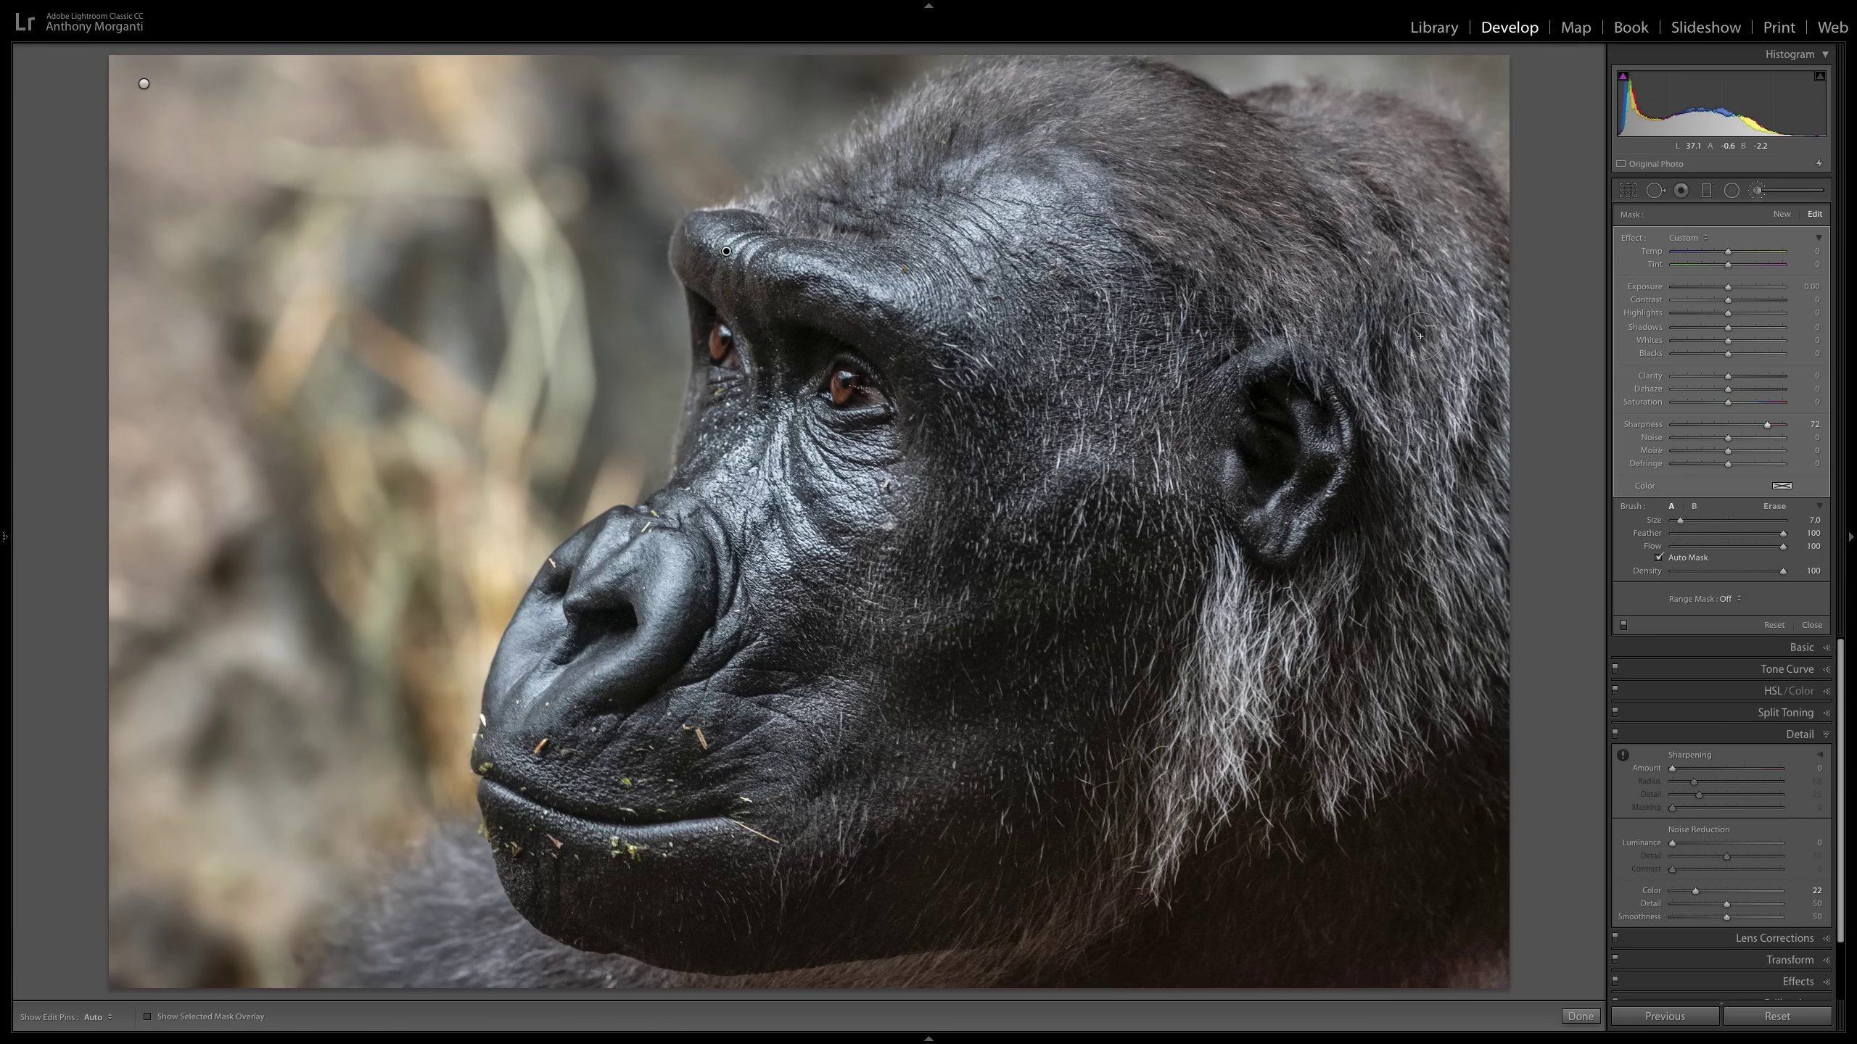
Switch to the front-facing gorilla photo and check its camera settings in the info overlay, then hide the overlay.
key(Left)
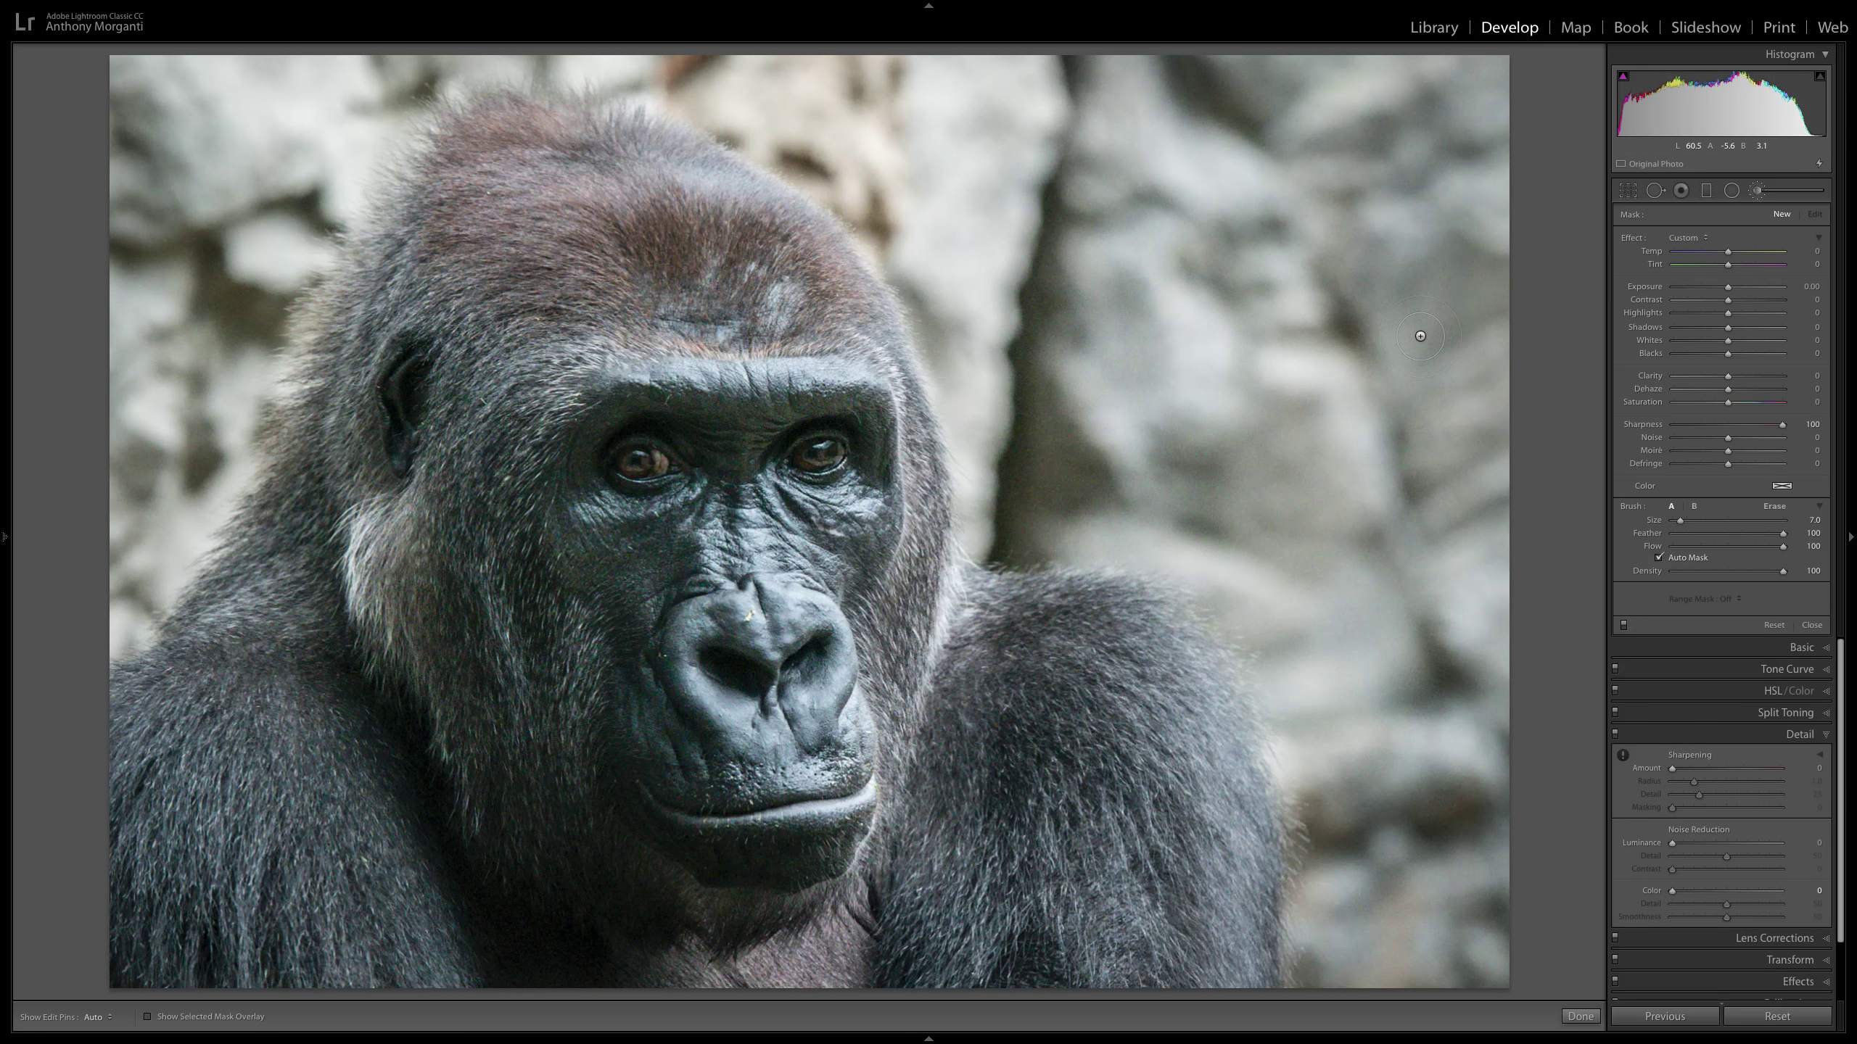
key(i)
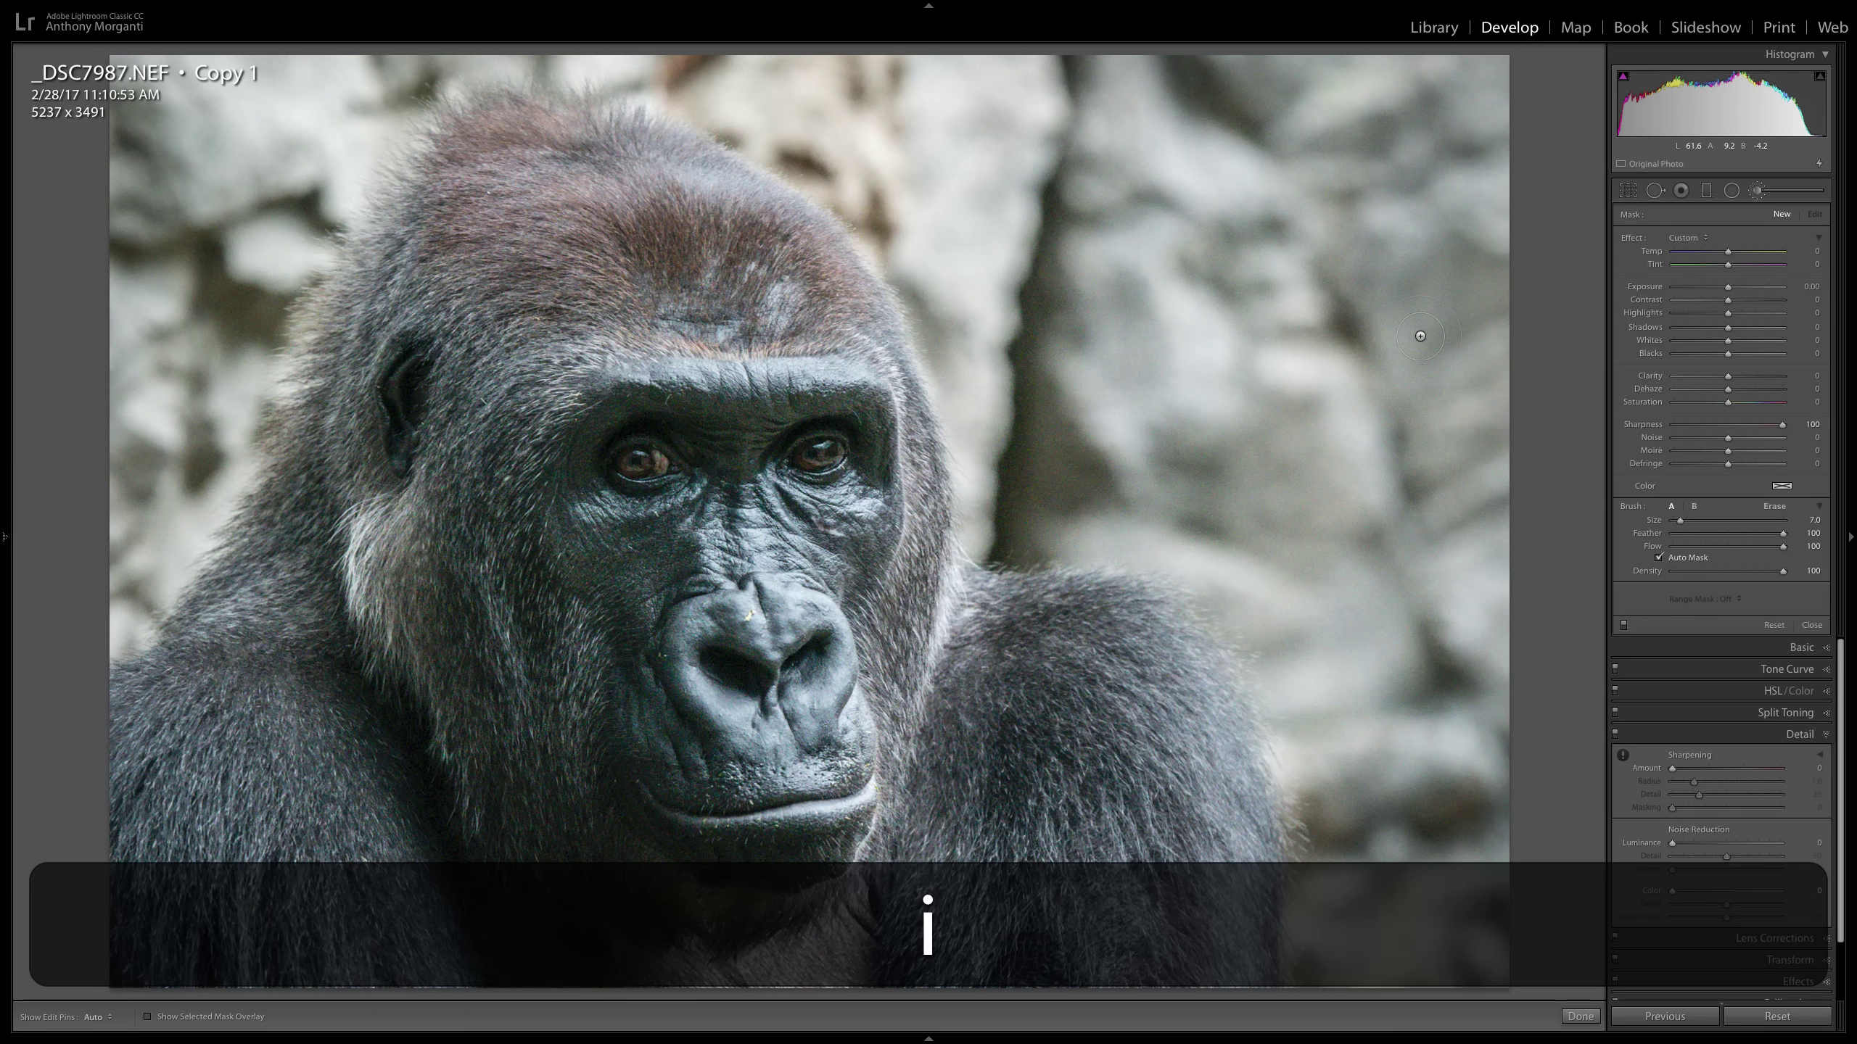
key(i)
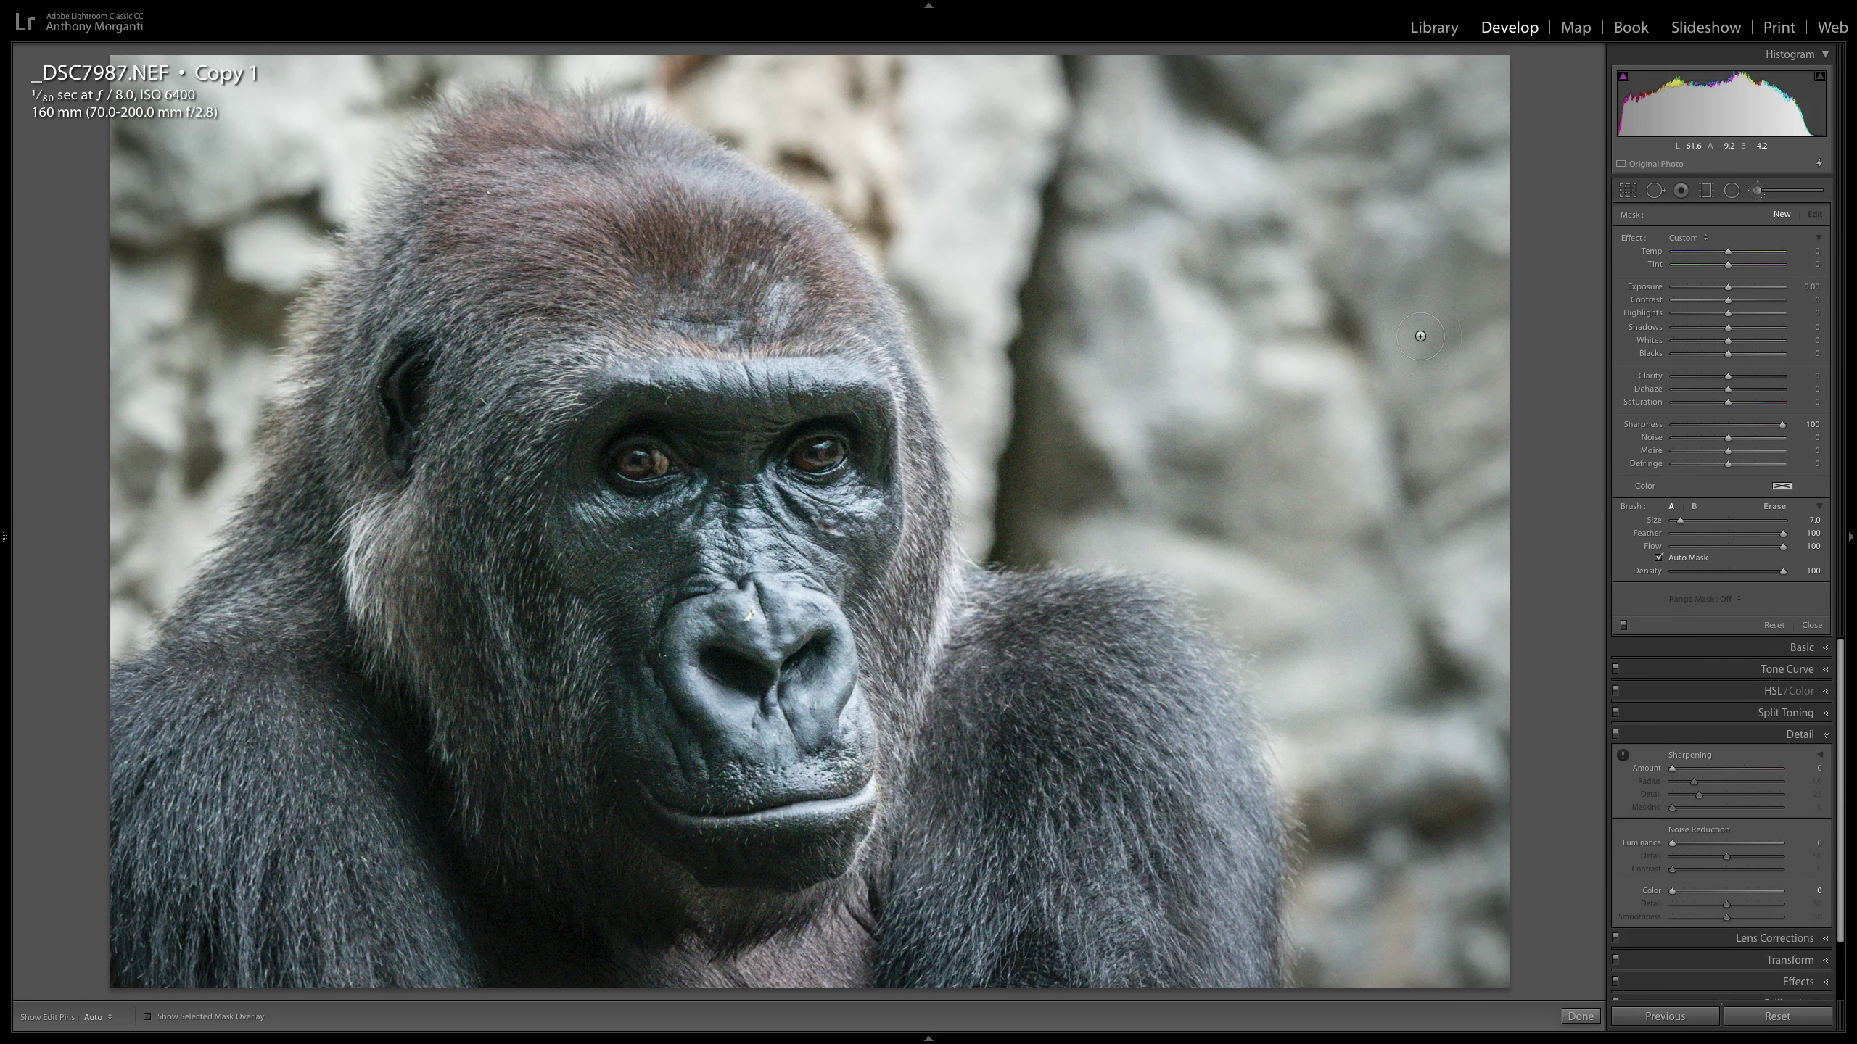
key(i)
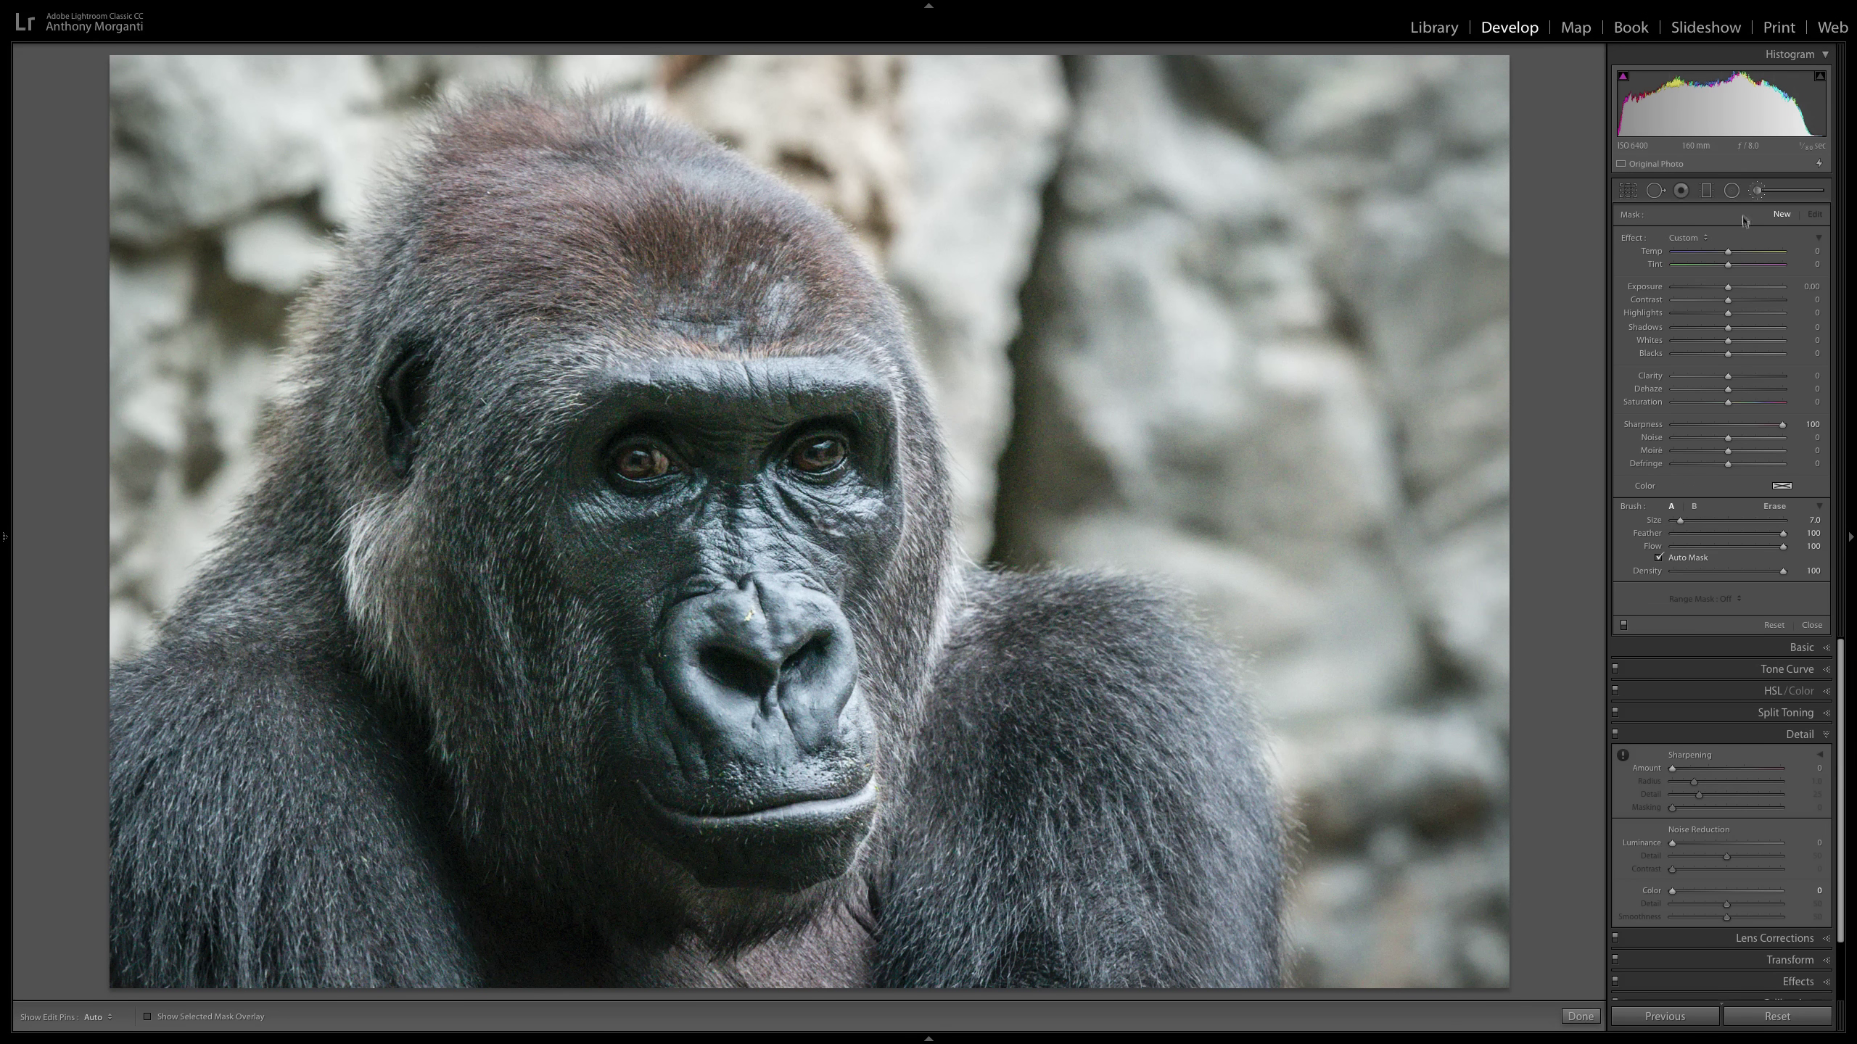
Close the Adjustment Brush and raise Color noise reduction to remove the coloured speckles, checking the background at 1:1.
click(1755, 191)
click(956, 370)
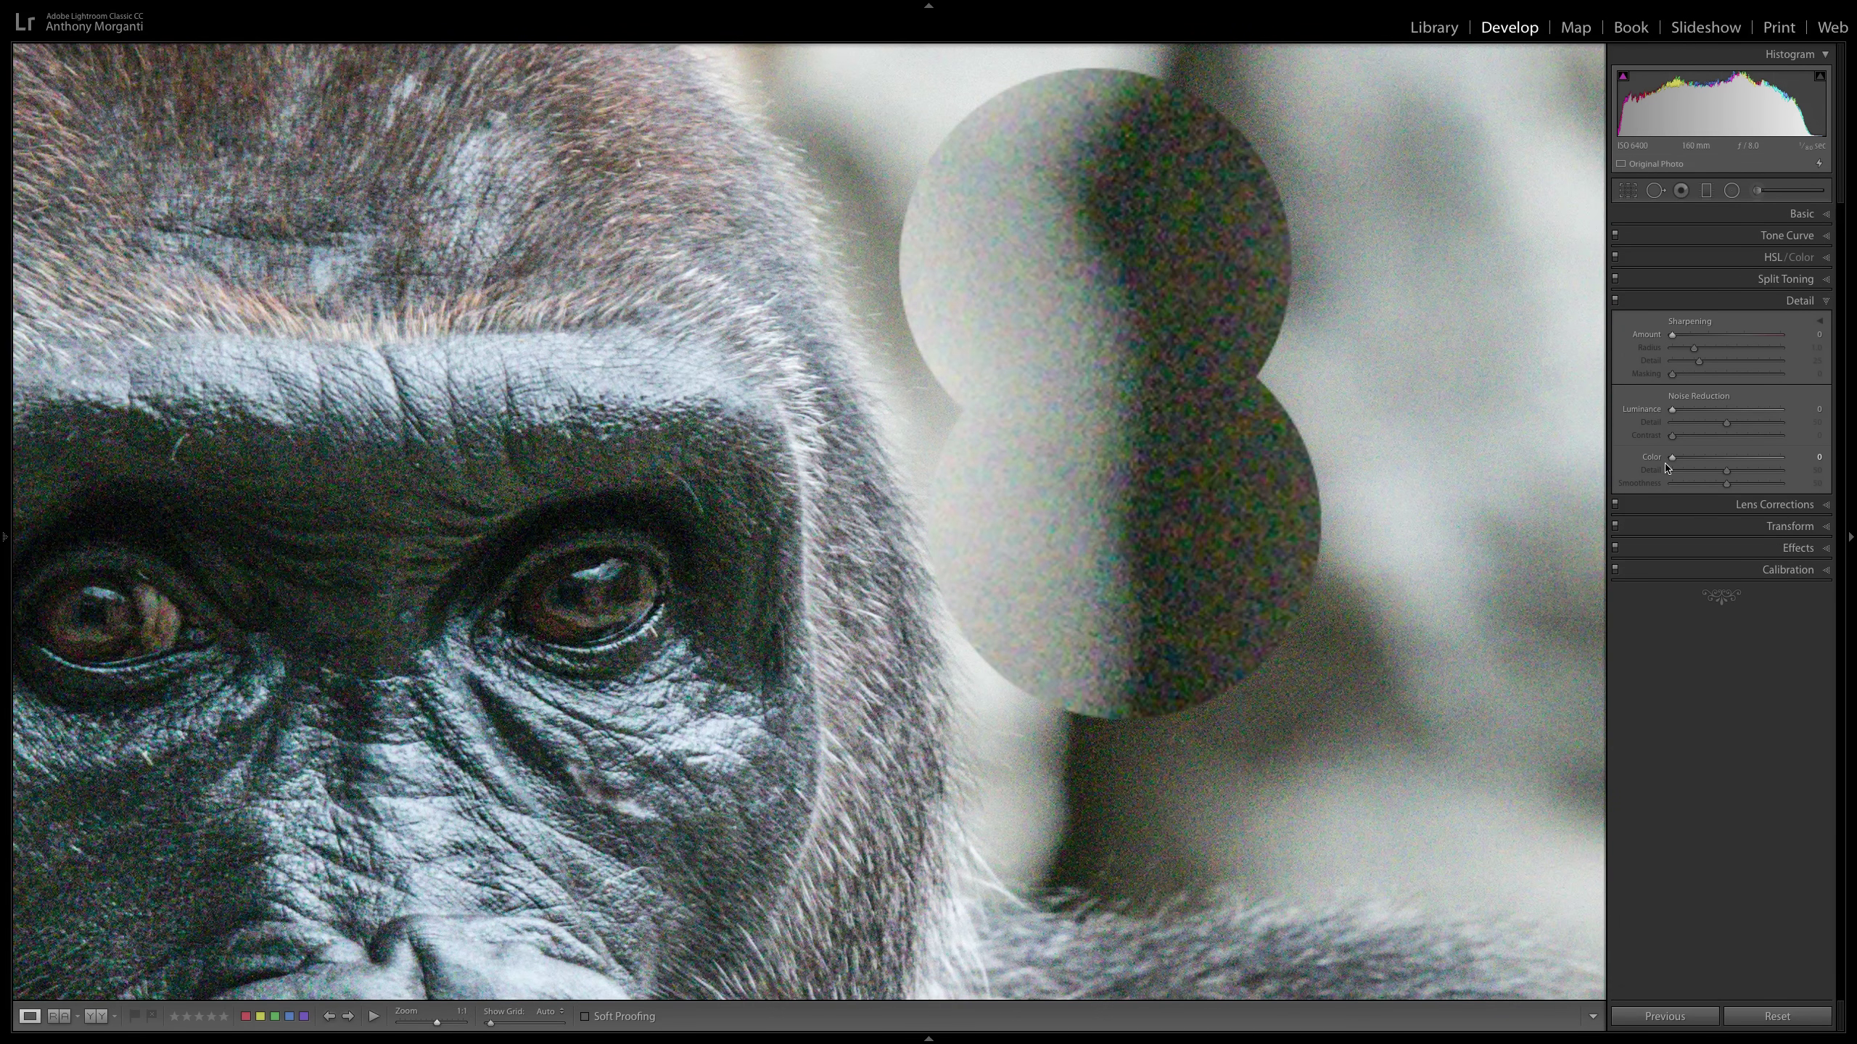
drag(1670, 459, 1688, 459)
drag(1695, 458, 1698, 457)
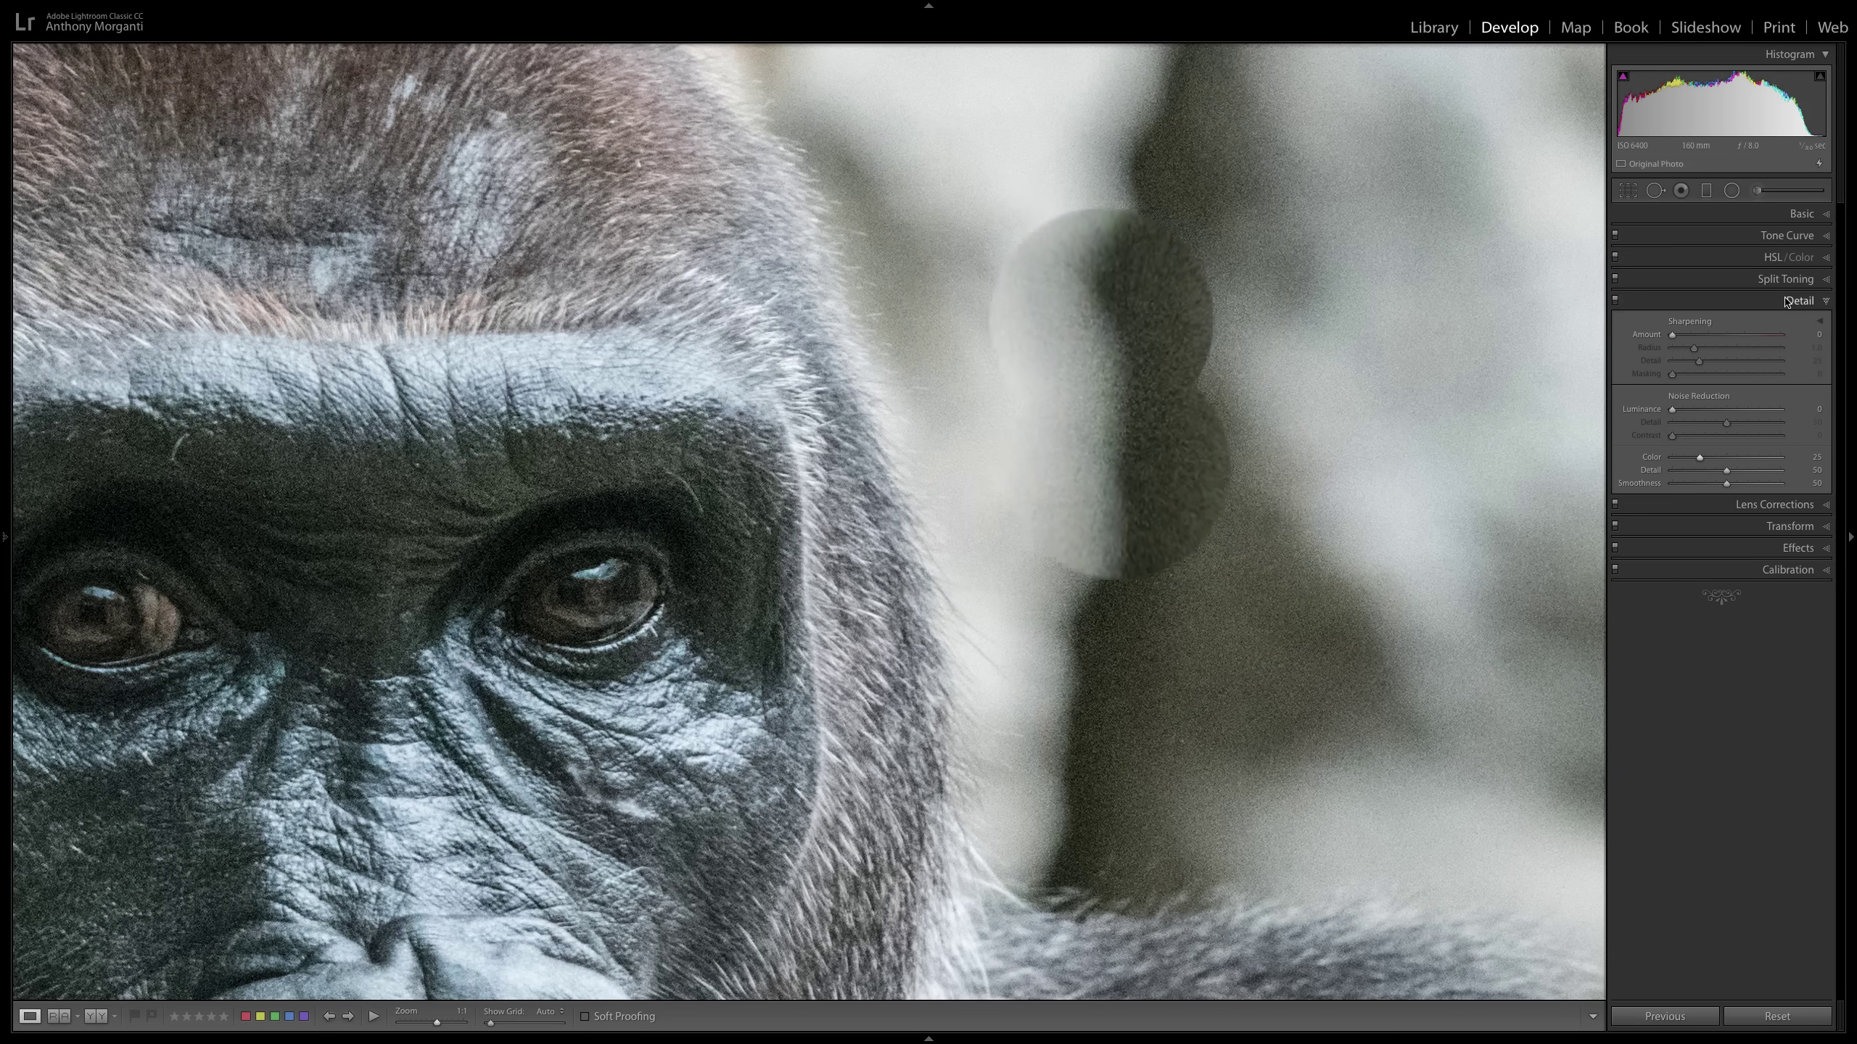
click(1787, 301)
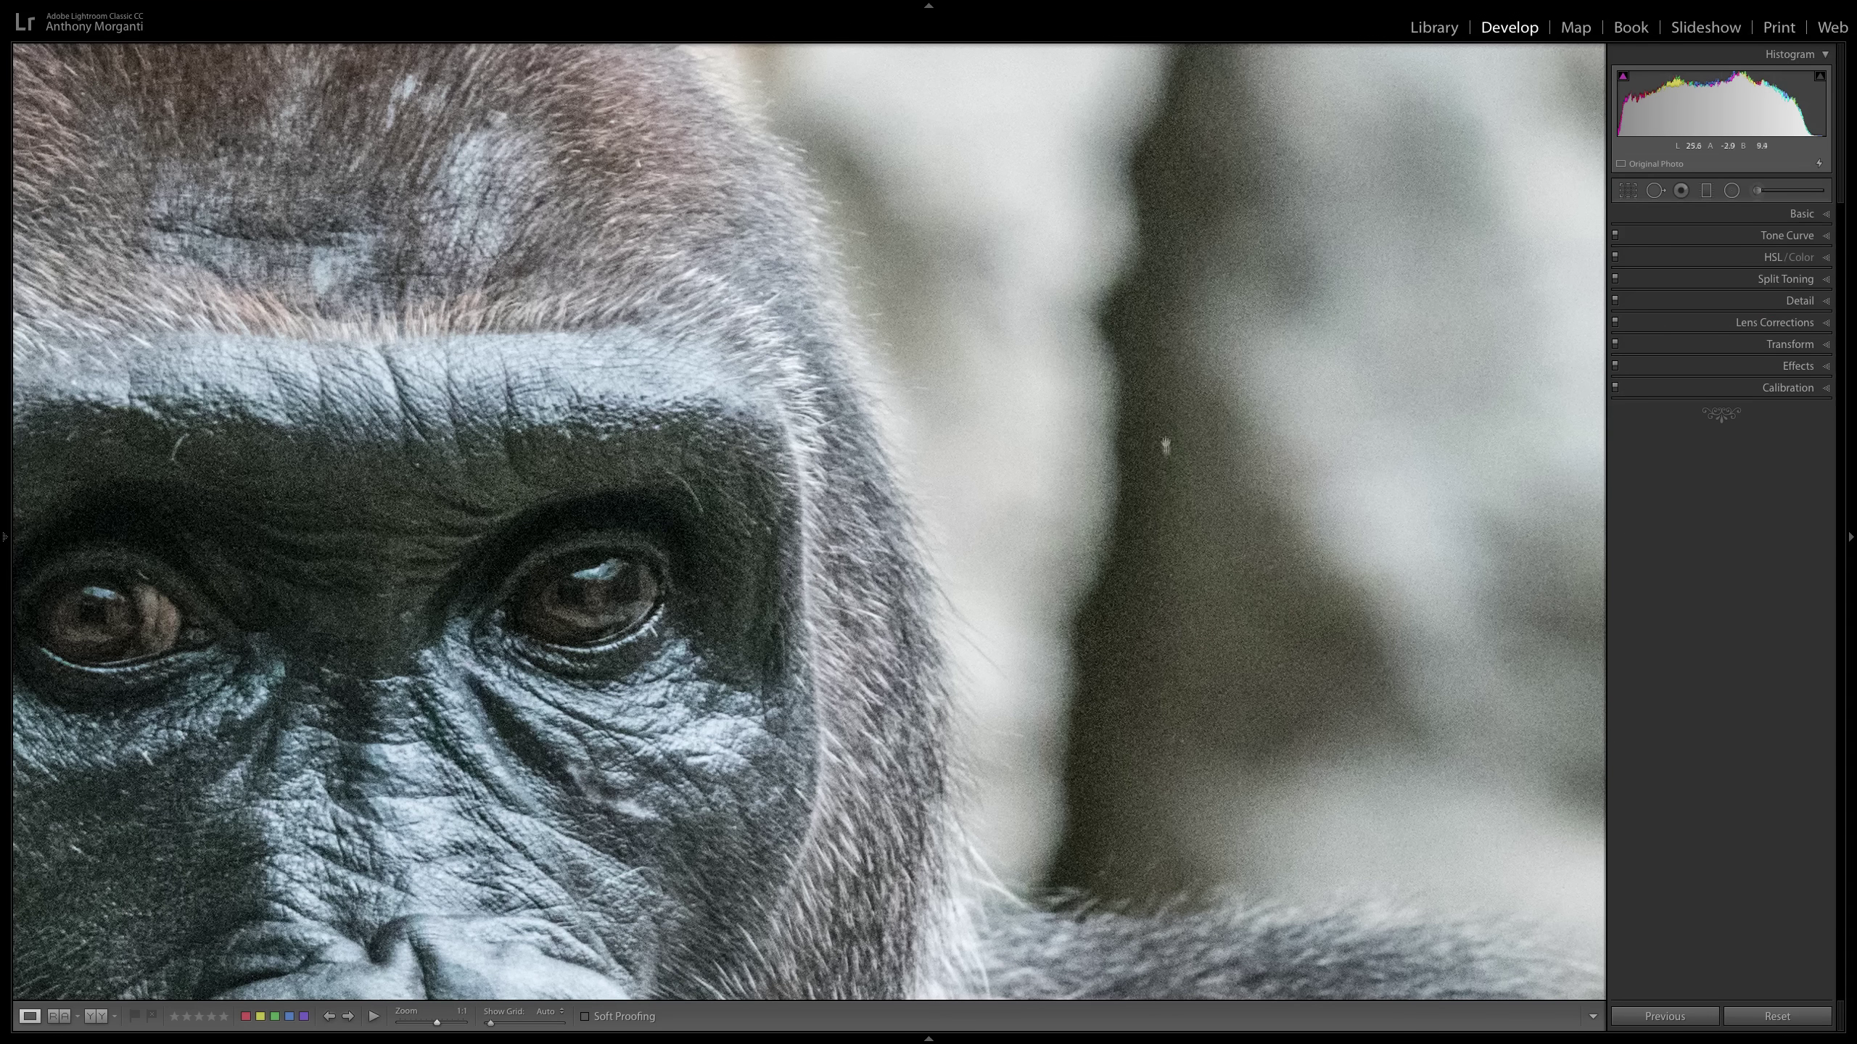
click(1044, 448)
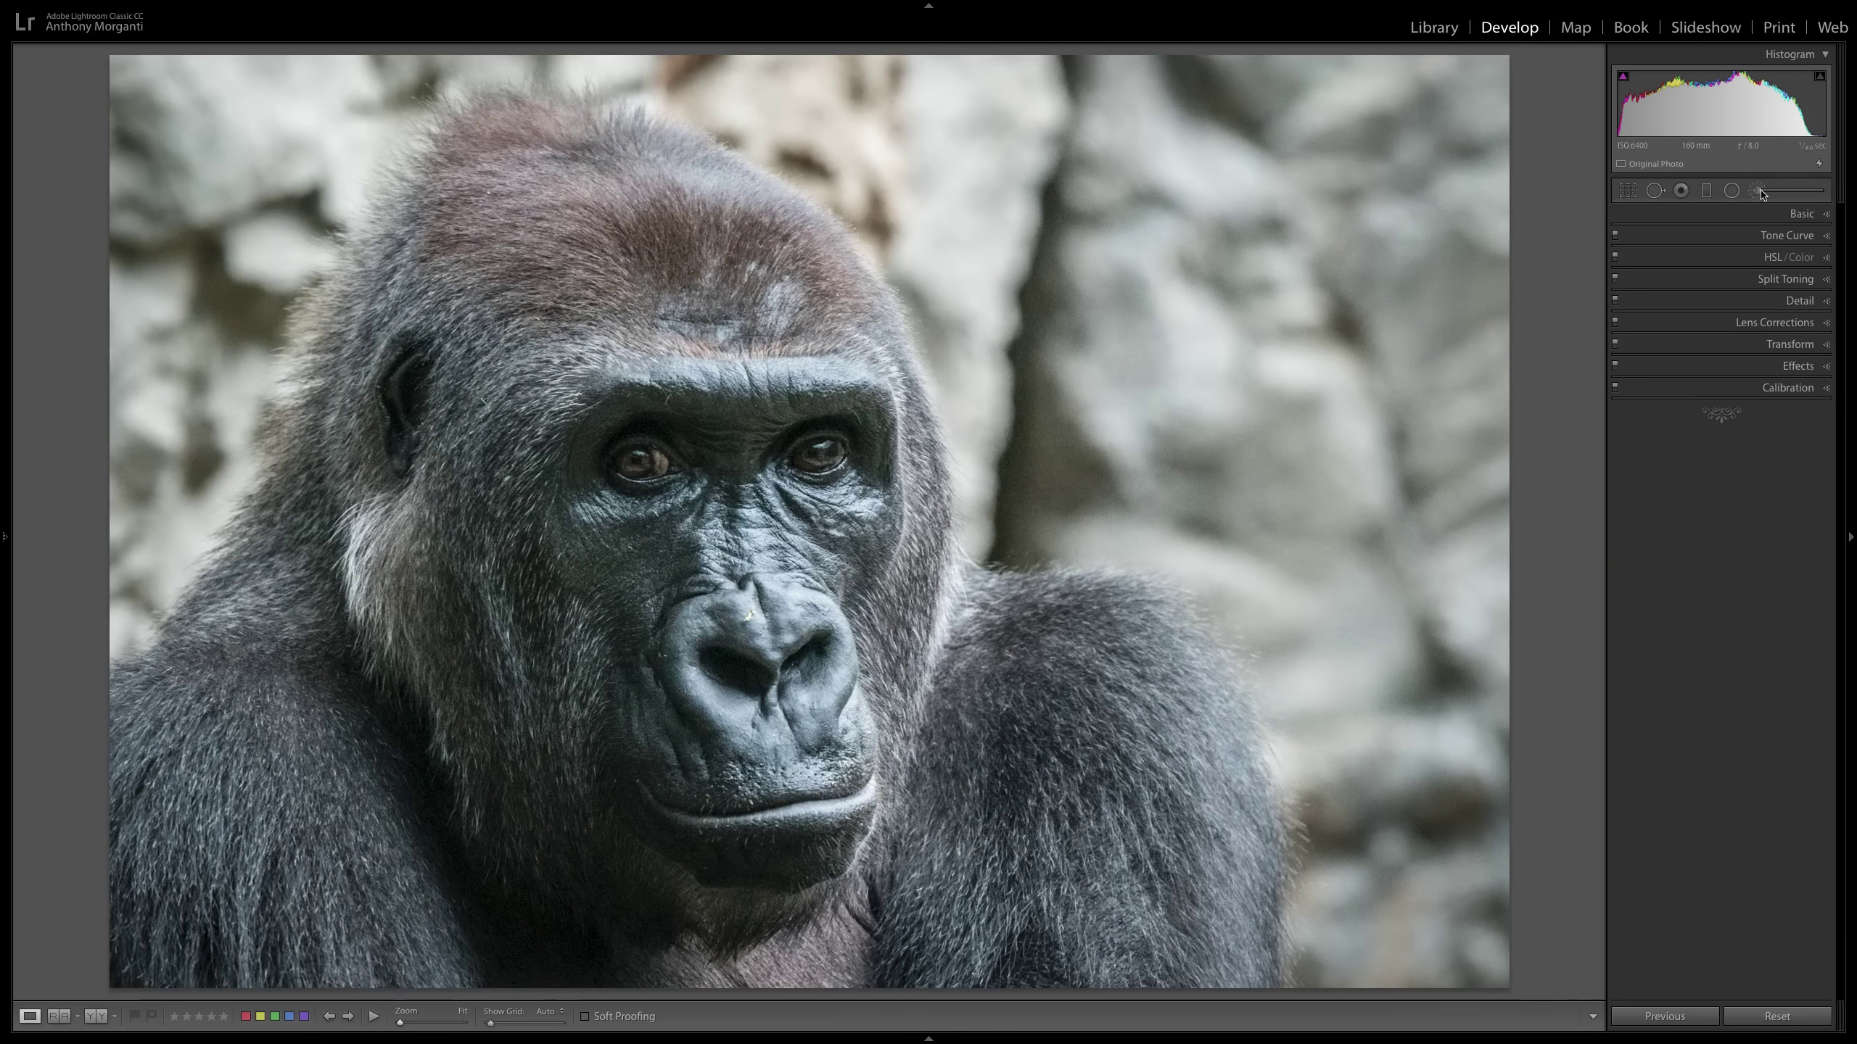
Start a new Adjustment Brush with all effects reset to zero and Noise set to 100.
click(1732, 190)
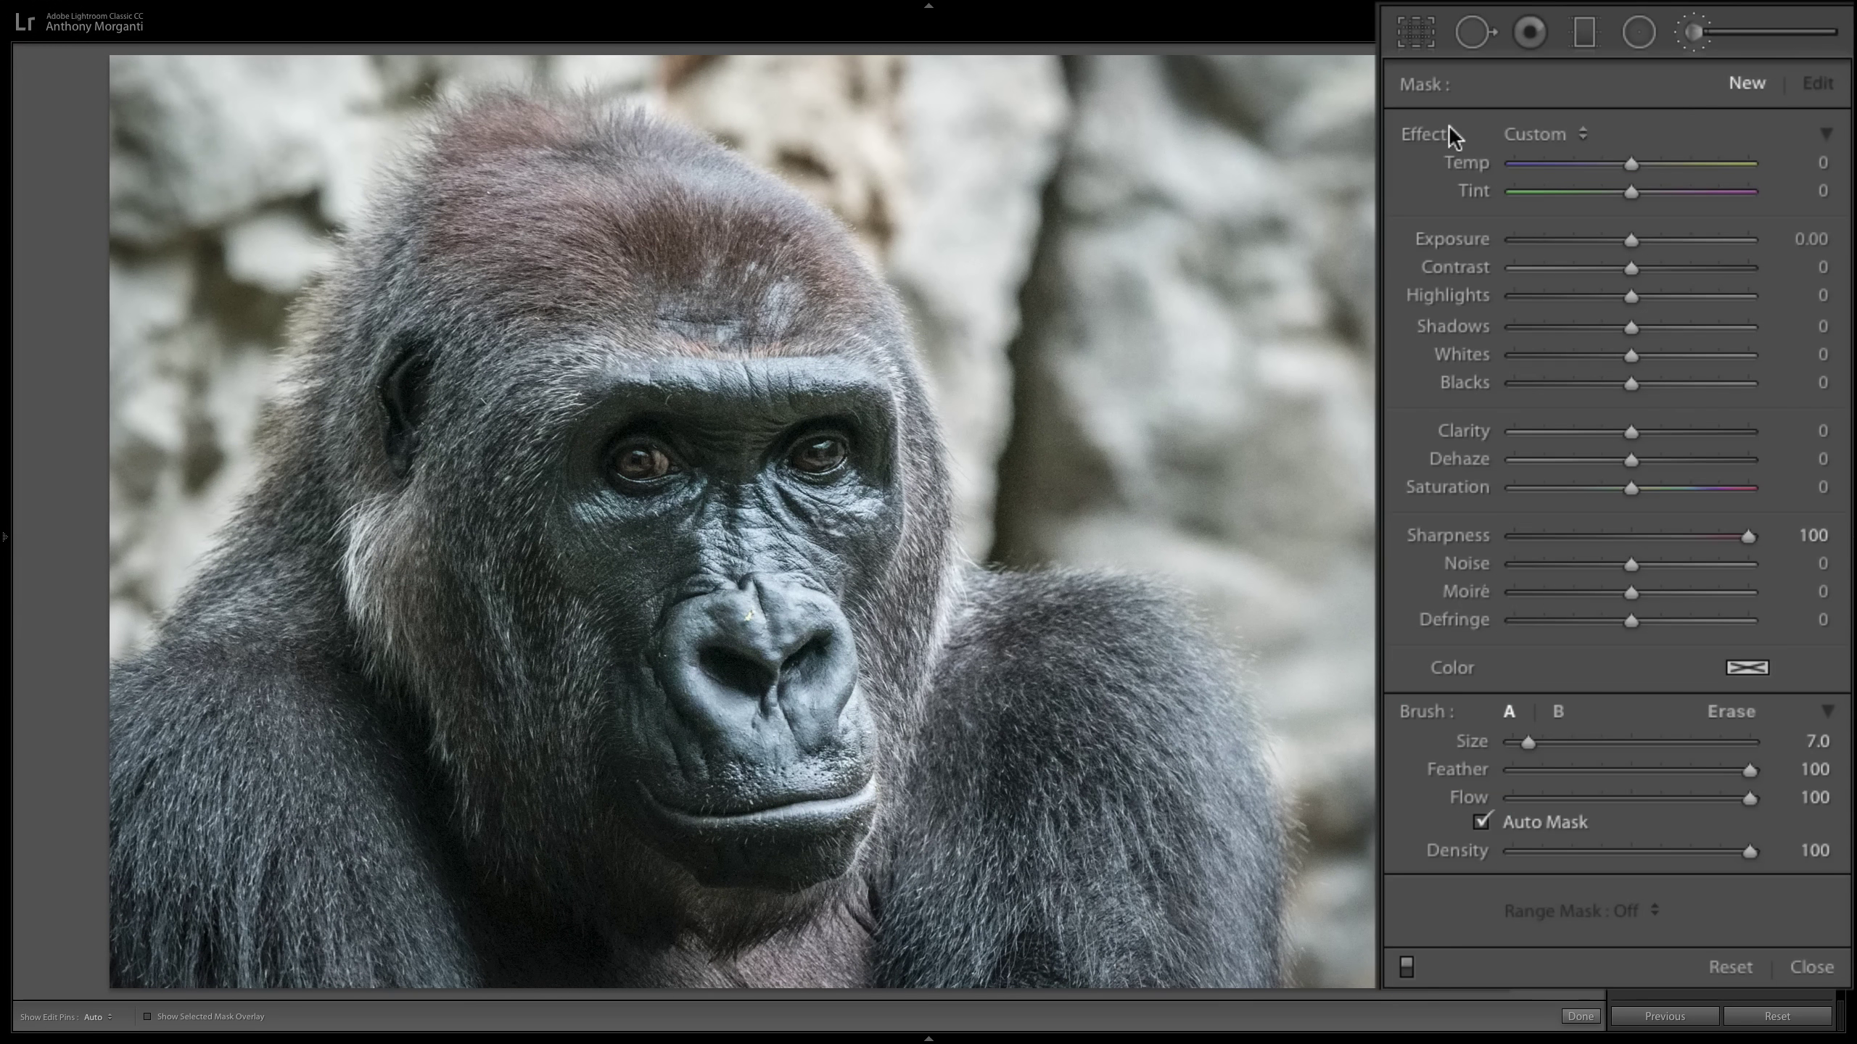
double_click(1426, 133)
drag(1631, 564, 1749, 563)
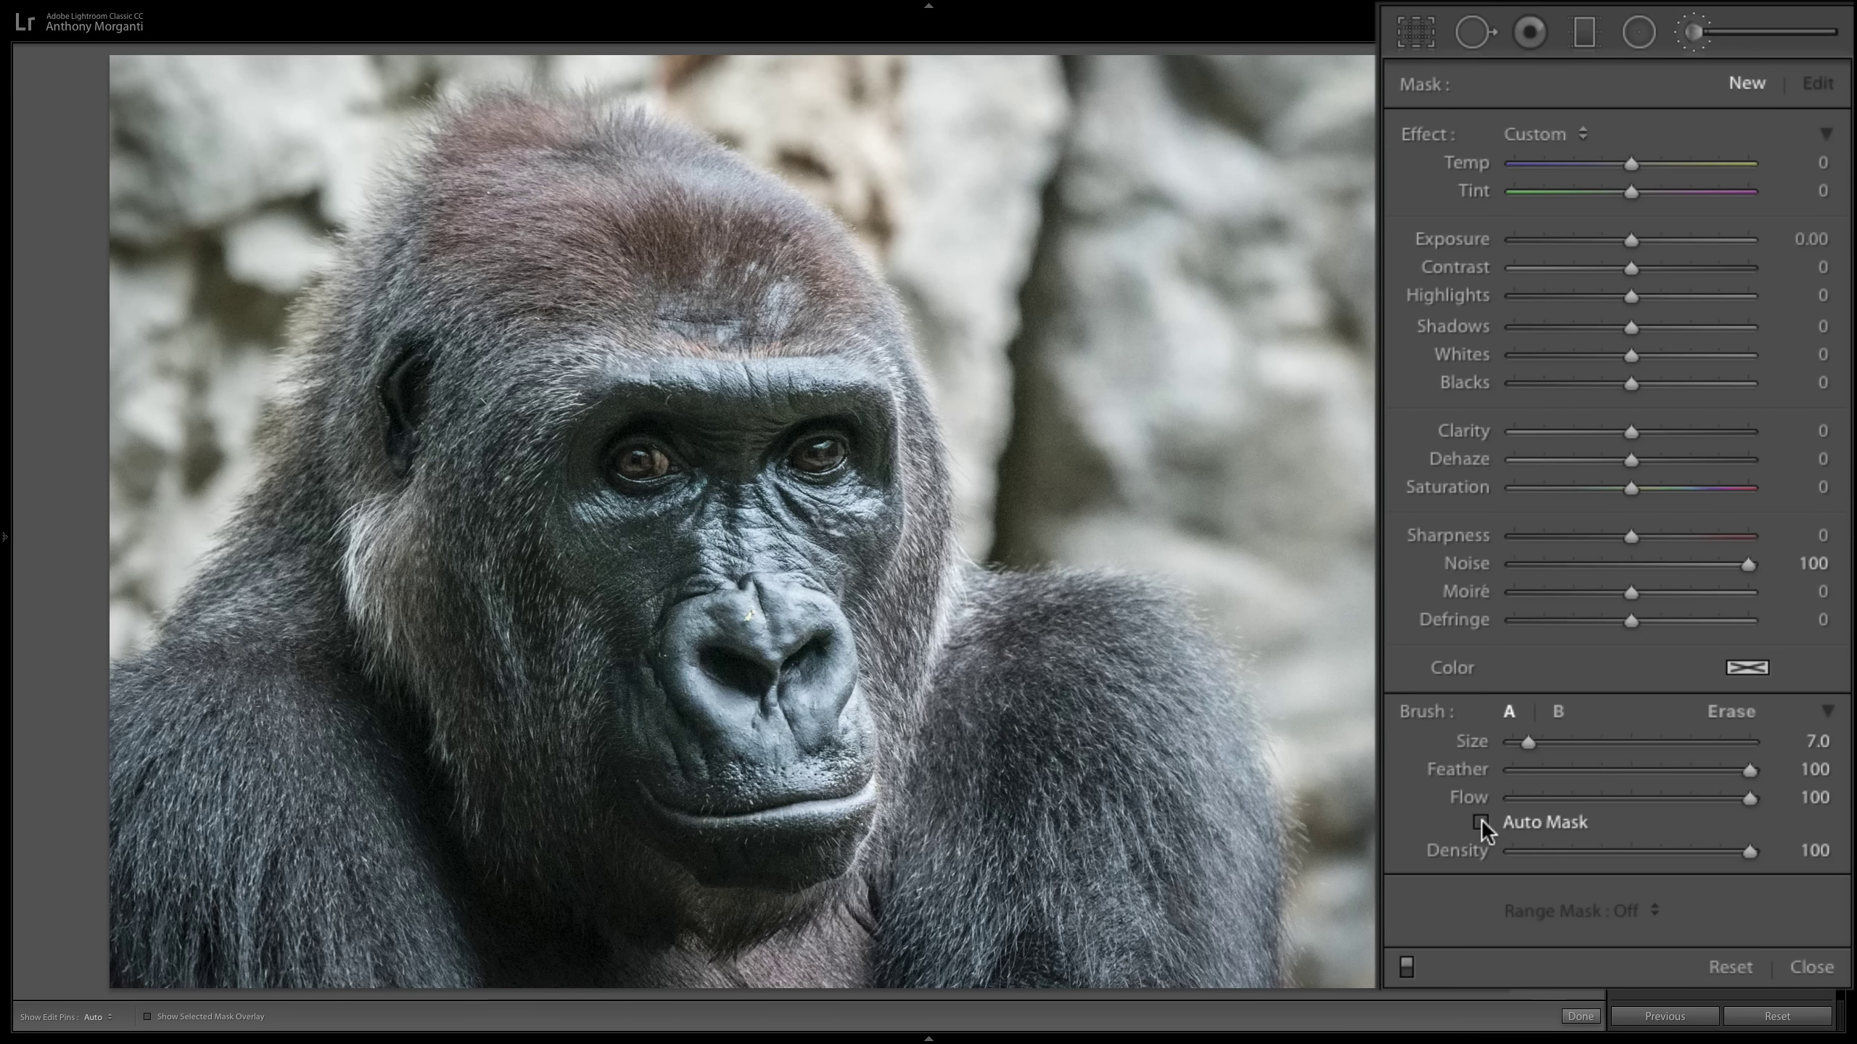
Set the brush size to 24 with Auto Mask off and mask the open background on both sides of the gorilla.
scroll(1368, 379, up, 5)
scroll(1368, 379, up, 2)
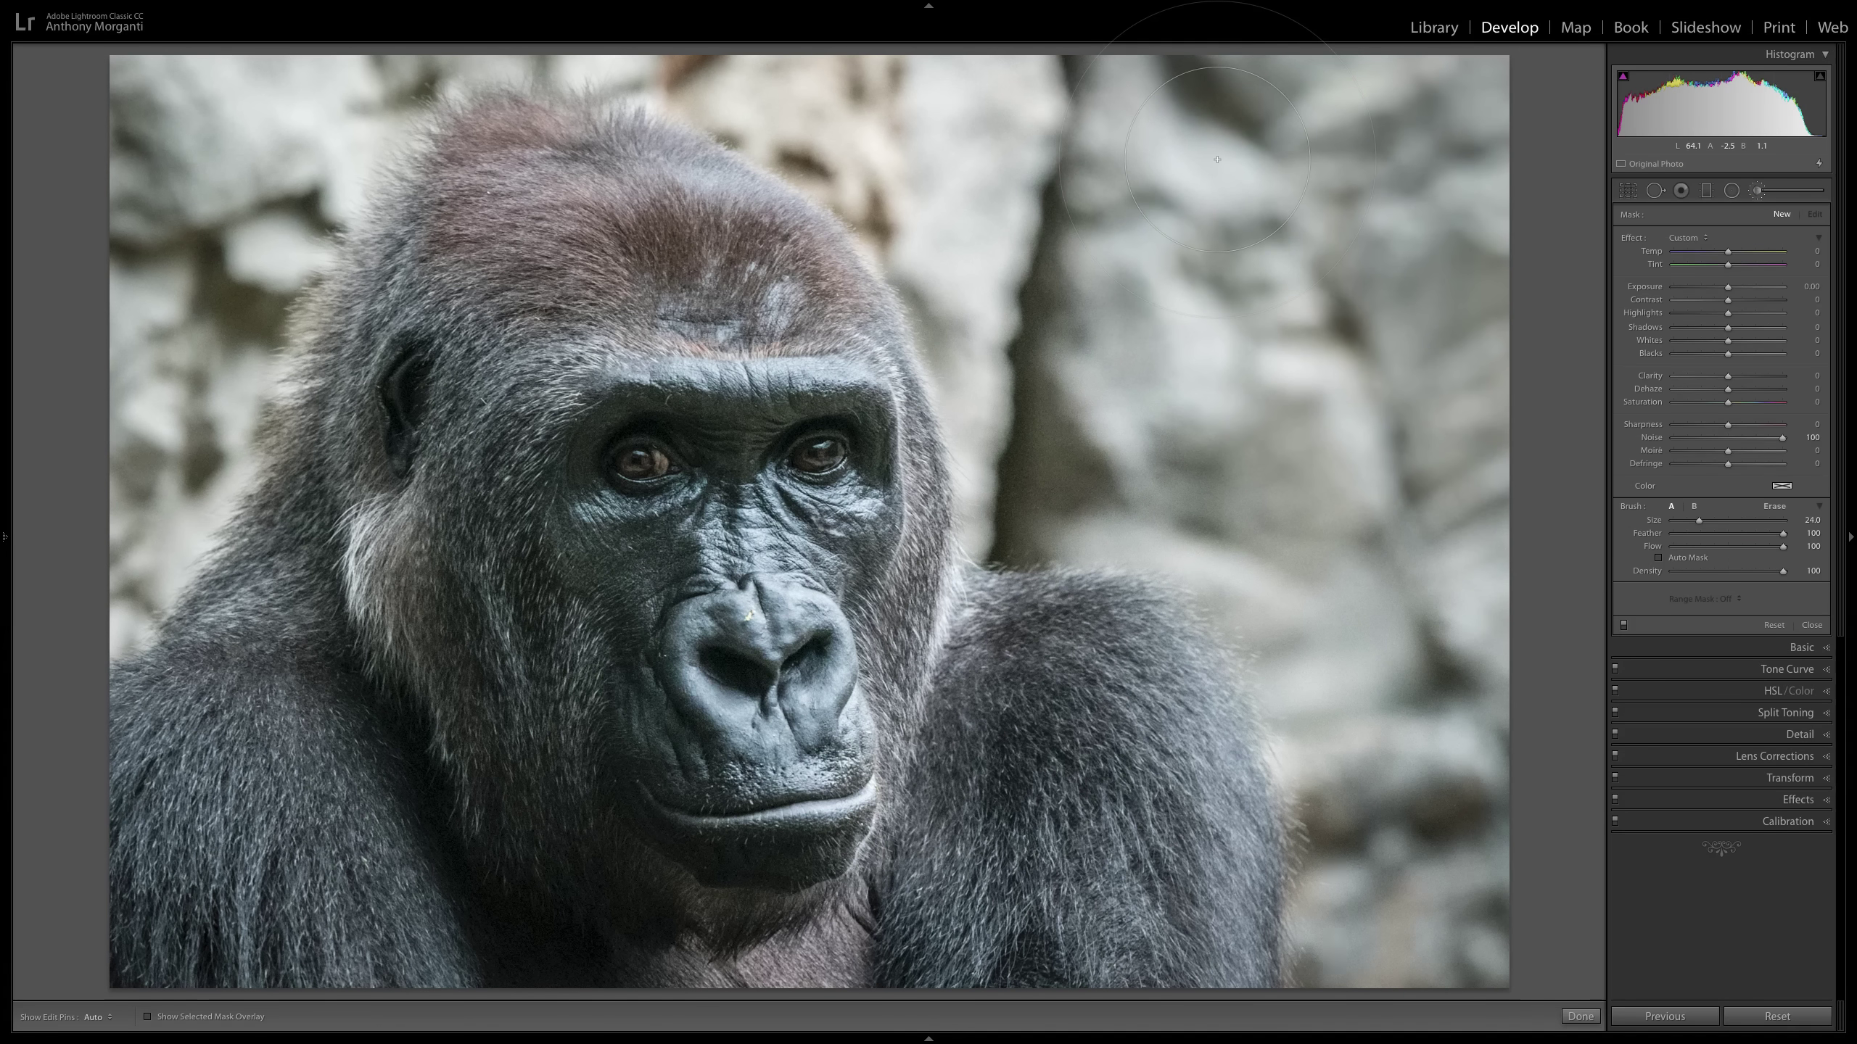
key(o)
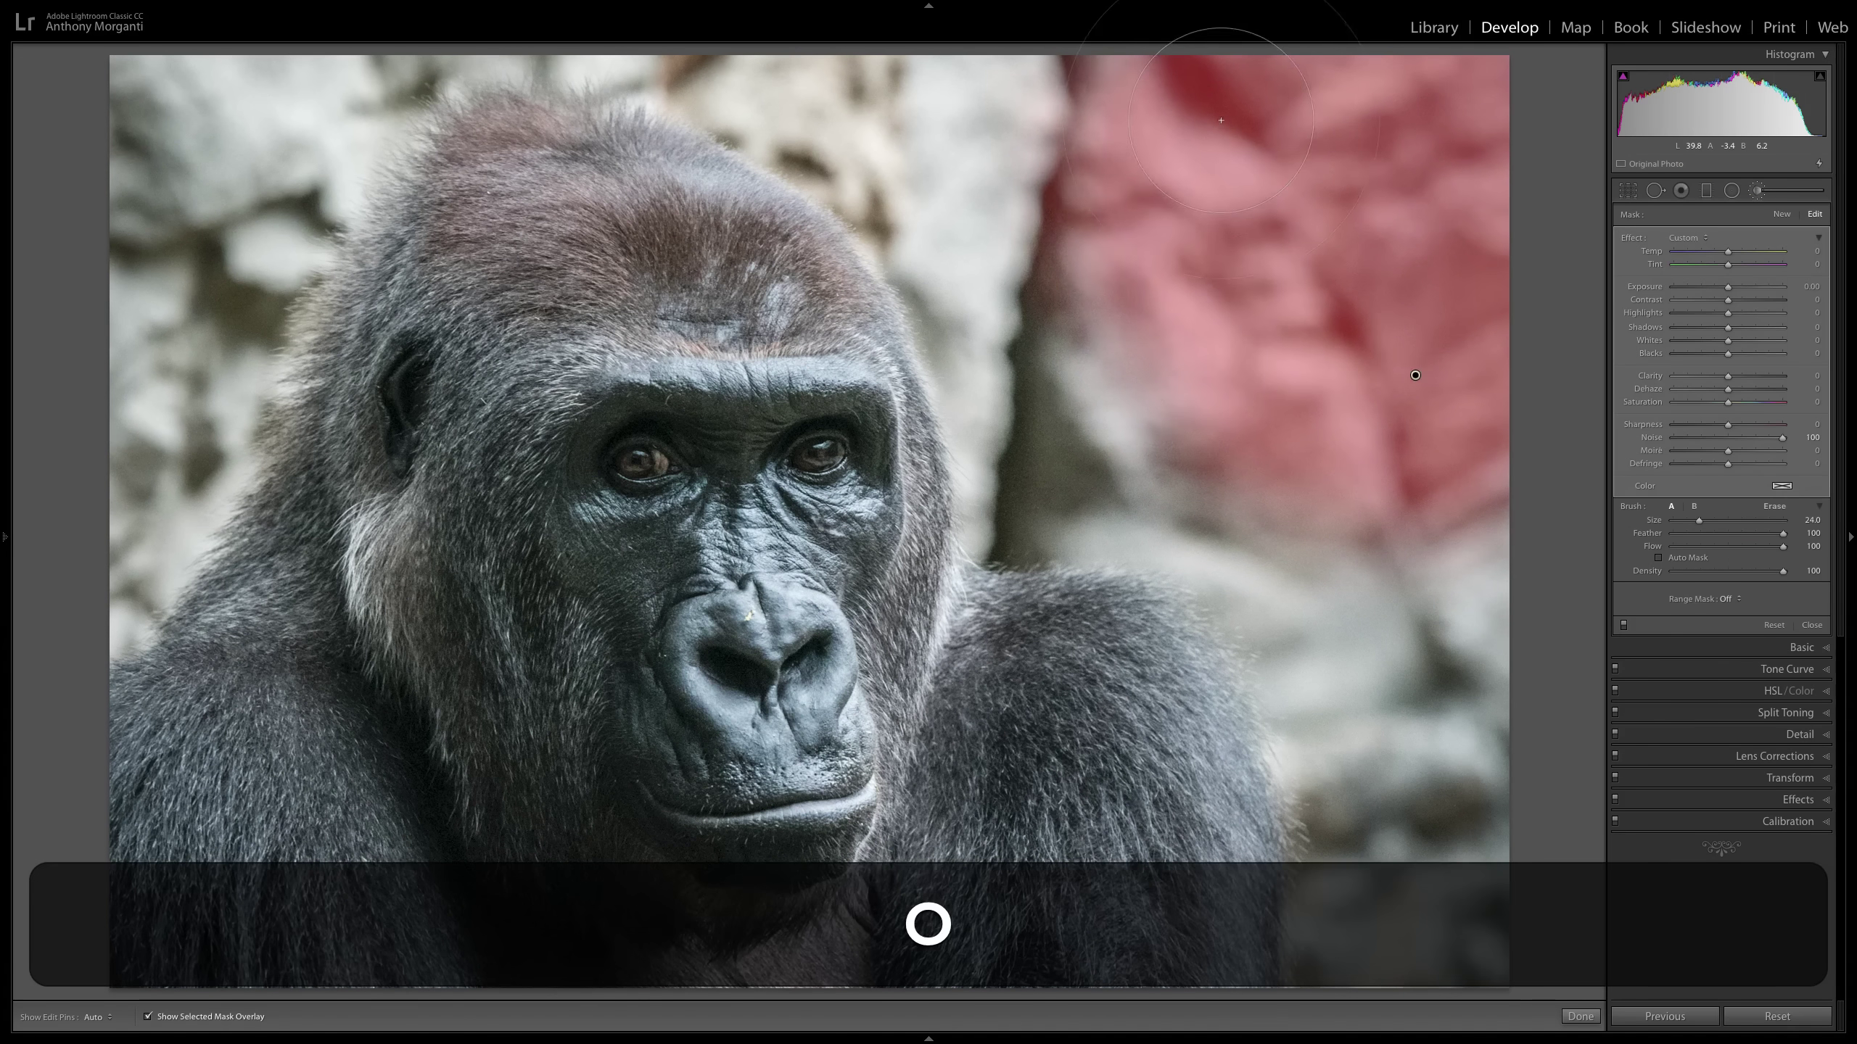
mouse_move(1218, 190)
mouse_down()
mouse_move(1149, 288)
mouse_move(1138, 243)
mouse_move(1495, 560)
mouse_move(1444, 922)
mouse_up()
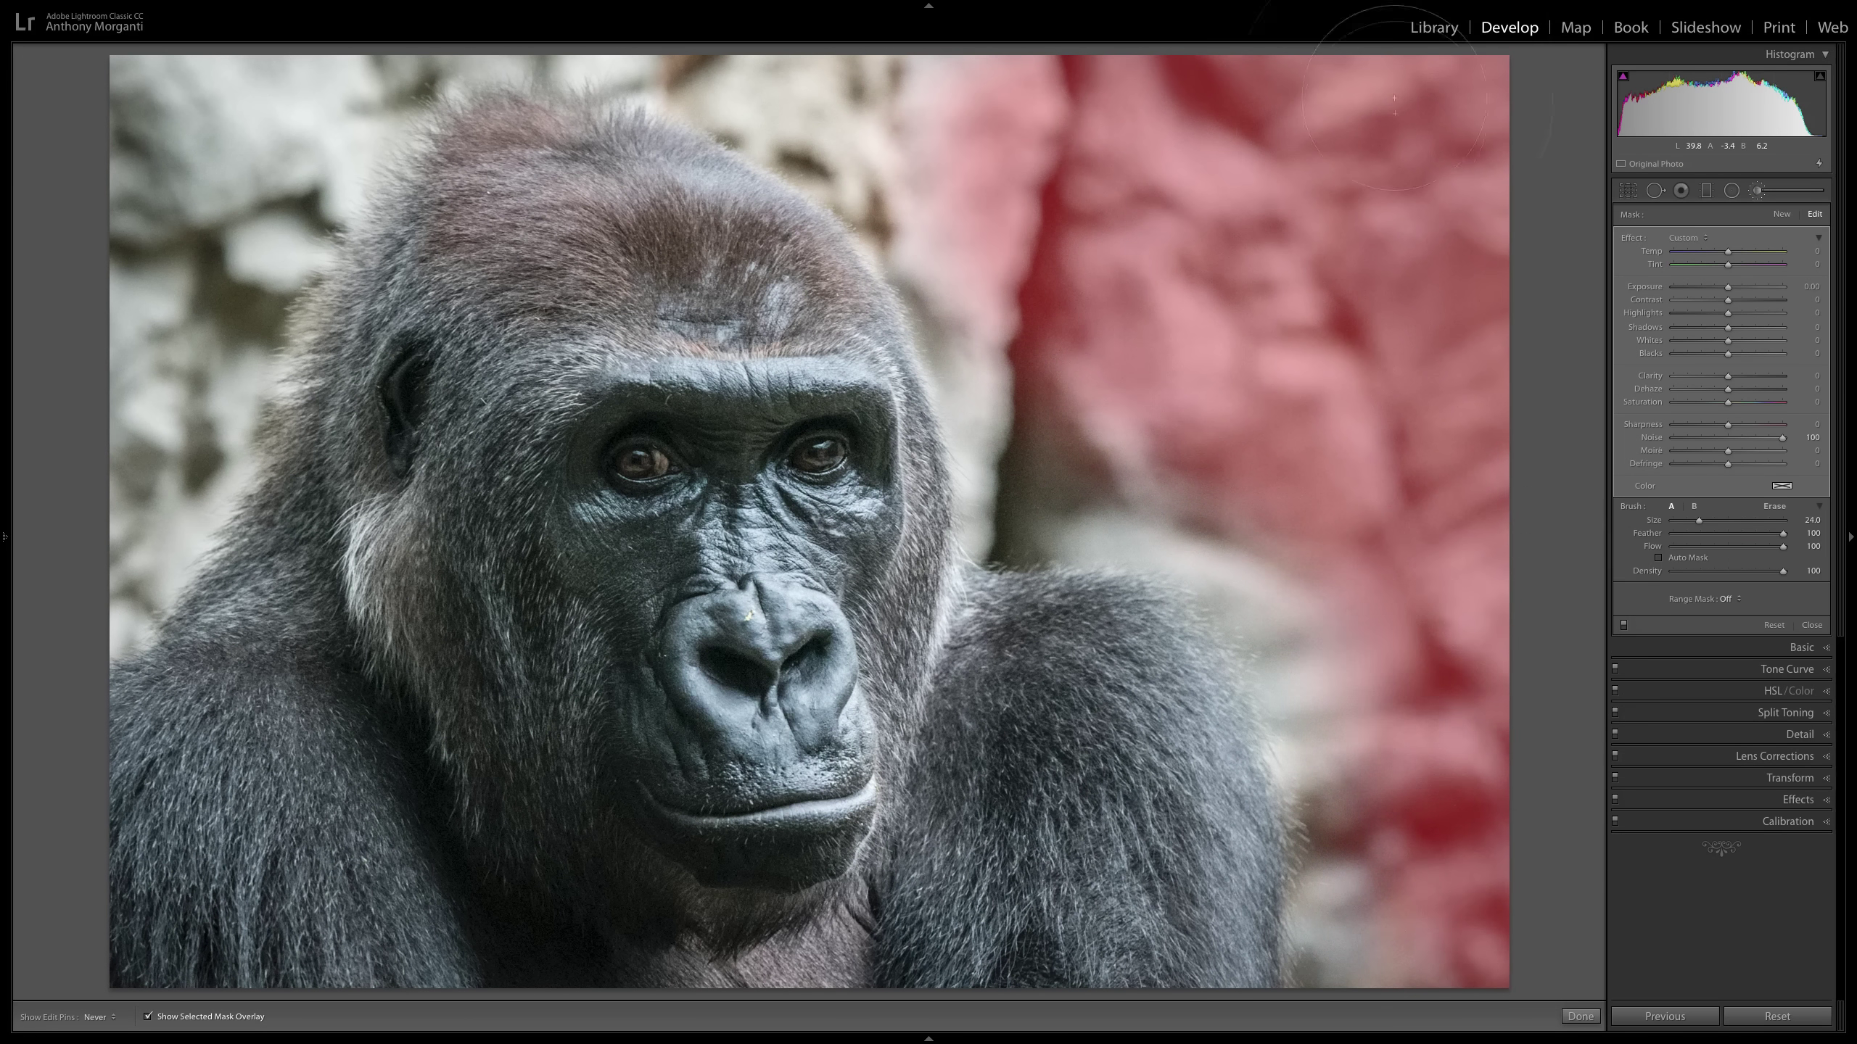
drag(205, 95, 61, 483)
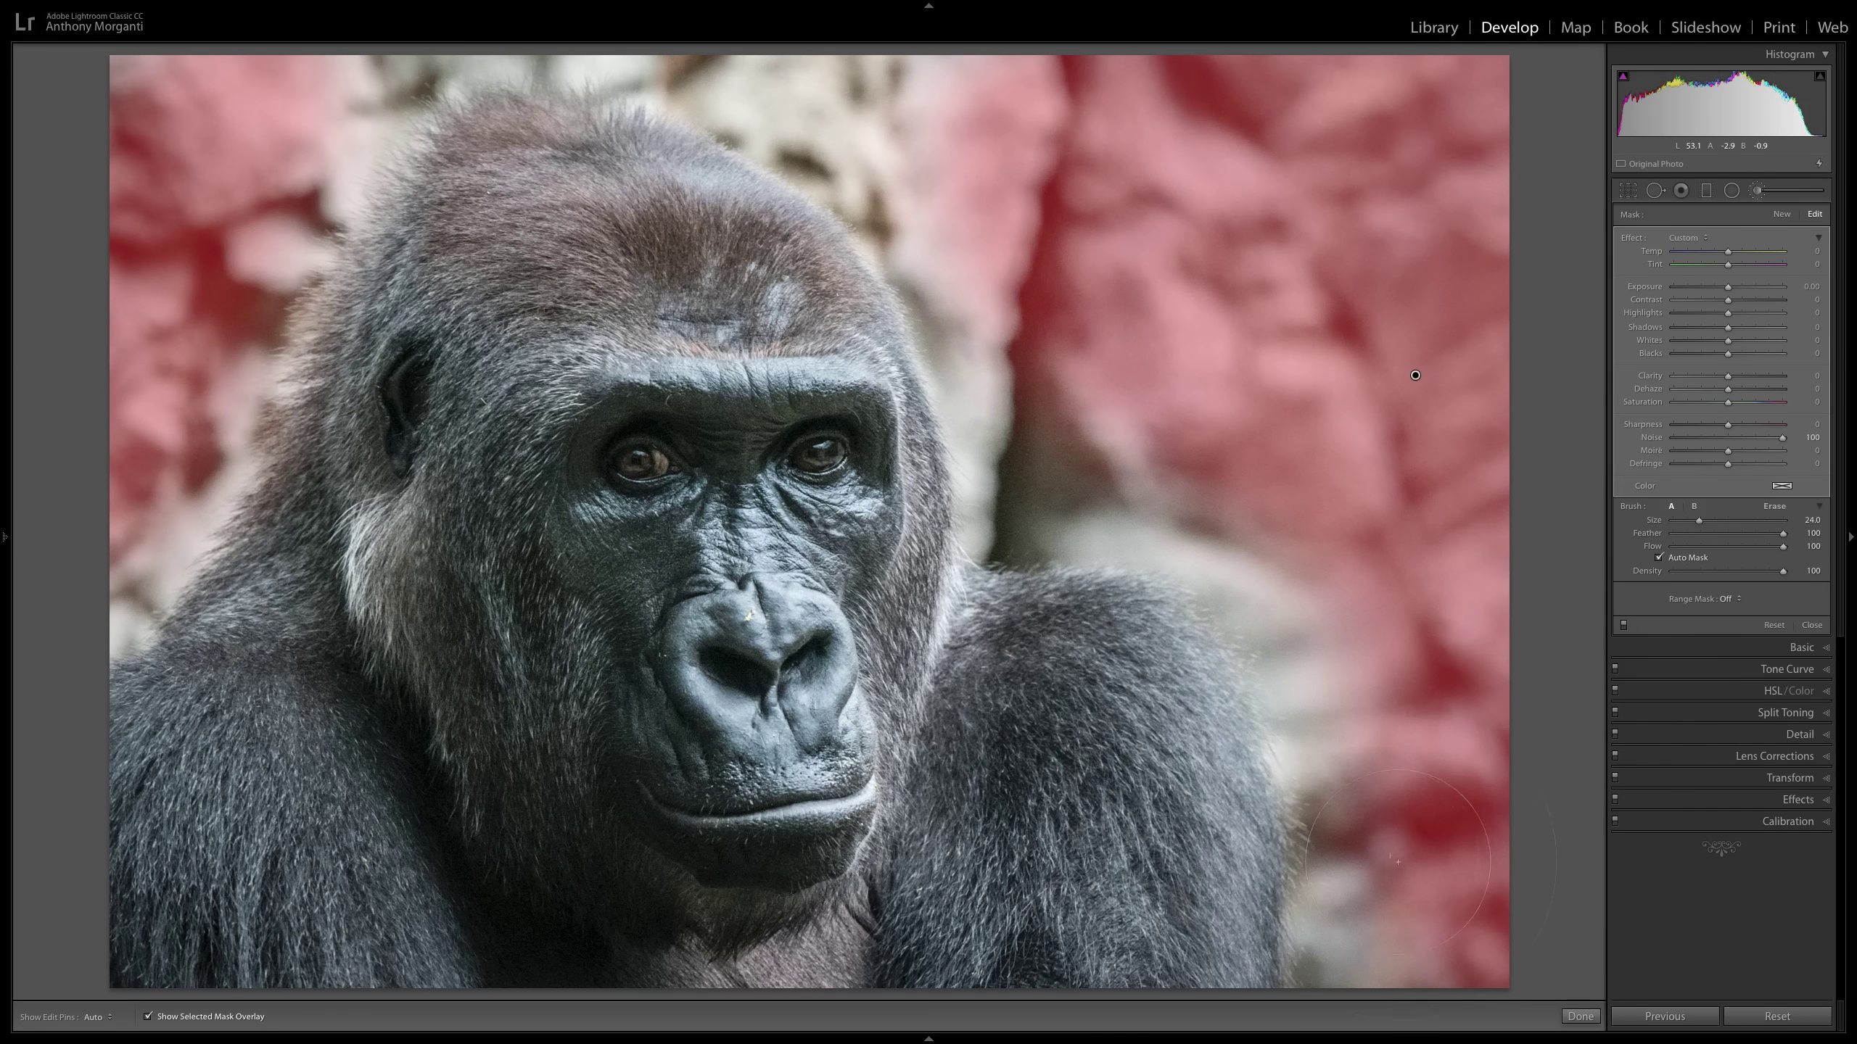
With Auto Mask on and brush size 19, mask the background along the outlines of the gorilla's head and shoulders.
key(bracketleft)
key(bracketleft)
key(bracketleft)
key(bracketleft)
key(bracketleft)
key(h)
mouse_move(1342, 766)
mouse_down()
mouse_move(1323, 863)
mouse_move(1301, 702)
mouse_move(1148, 534)
mouse_move(1040, 510)
mouse_move(1031, 351)
mouse_move(900, 234)
mouse_up()
mouse_move(812, 127)
mouse_down()
mouse_move(894, 158)
mouse_move(828, 102)
mouse_move(923, 102)
mouse_move(521, 57)
mouse_move(424, 71)
mouse_move(365, 108)
mouse_move(278, 239)
mouse_move(203, 481)
mouse_move(170, 526)
mouse_up()
drag(106, 620, 88, 637)
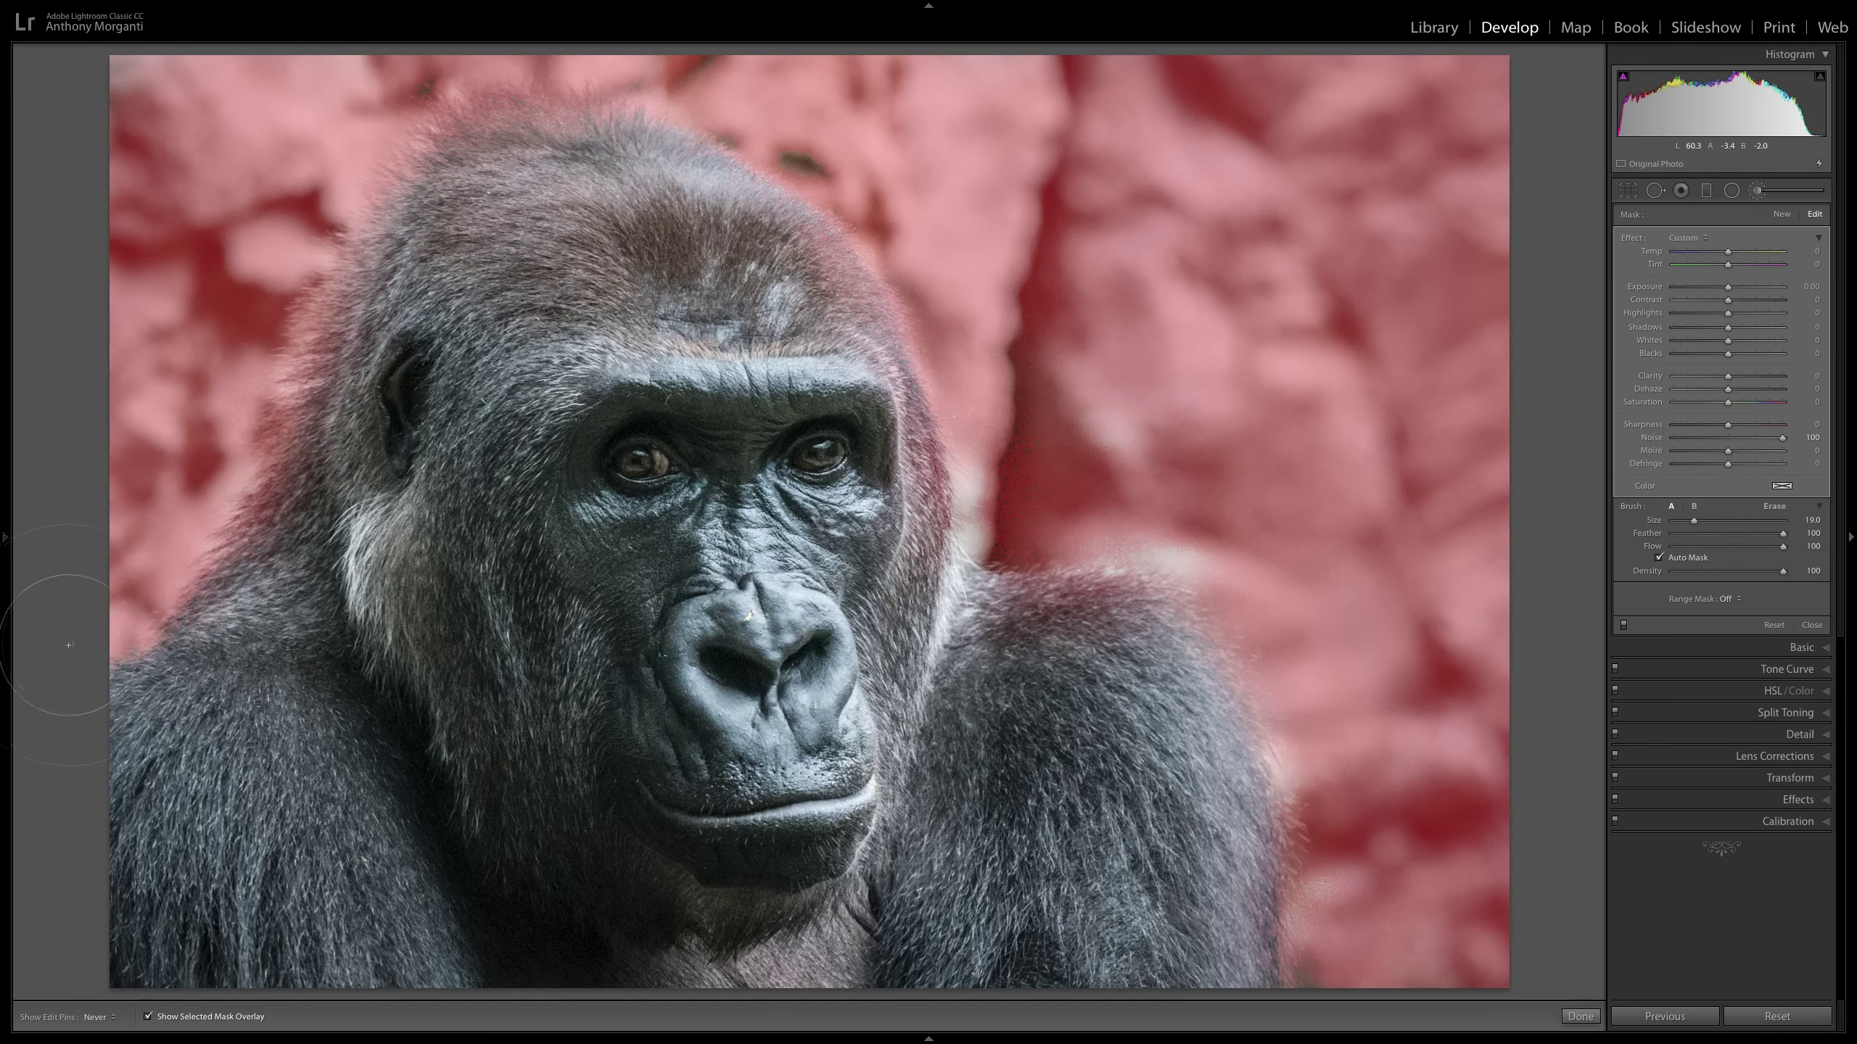
Reduce the brush size to 5 and touch up the noise-reduction mask just above the gorilla's shoulder.
mouse_move(322, 5)
mouse_down()
mouse_move(852, 3)
mouse_move(1072, 505)
mouse_move(1289, 444)
mouse_move(1263, 508)
mouse_up()
scroll(1257, 536, down, 2)
mouse_move(1181, 544)
mouse_down()
mouse_move(1217, 579)
mouse_move(1175, 549)
mouse_move(1188, 562)
mouse_up()
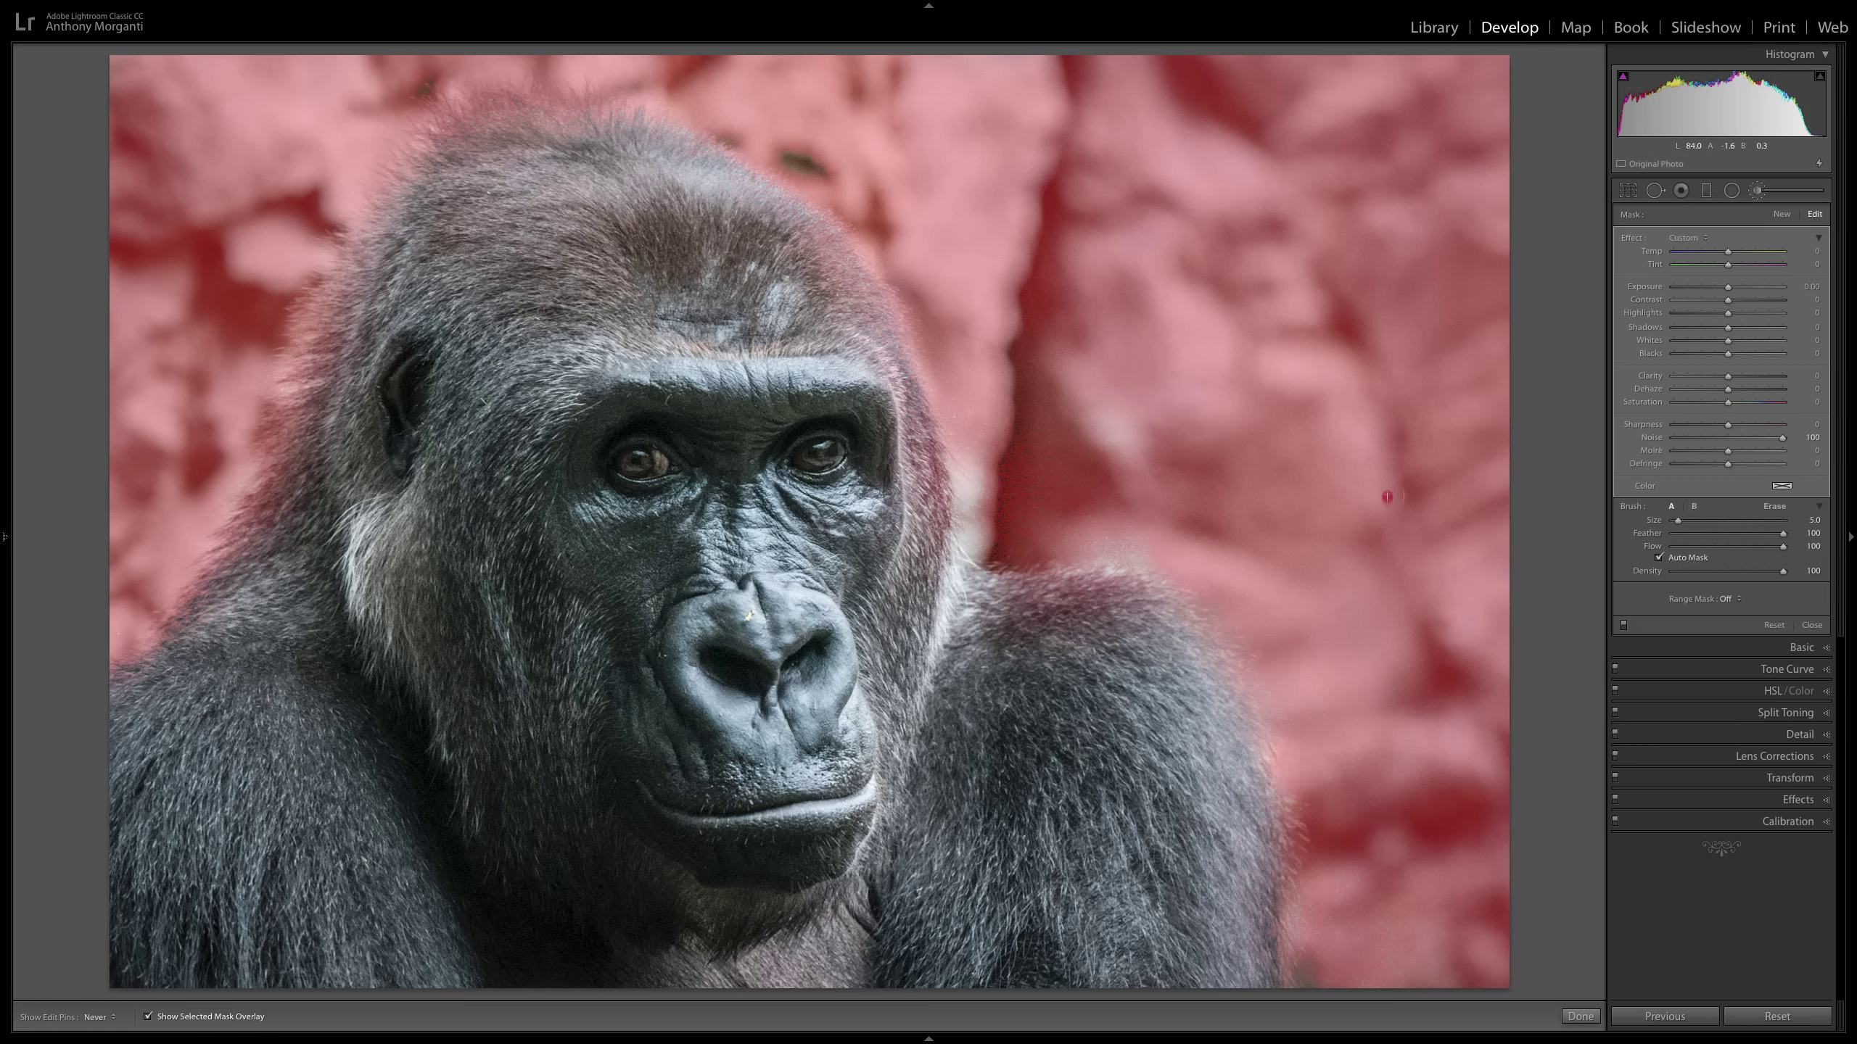
key(h)
key(h)
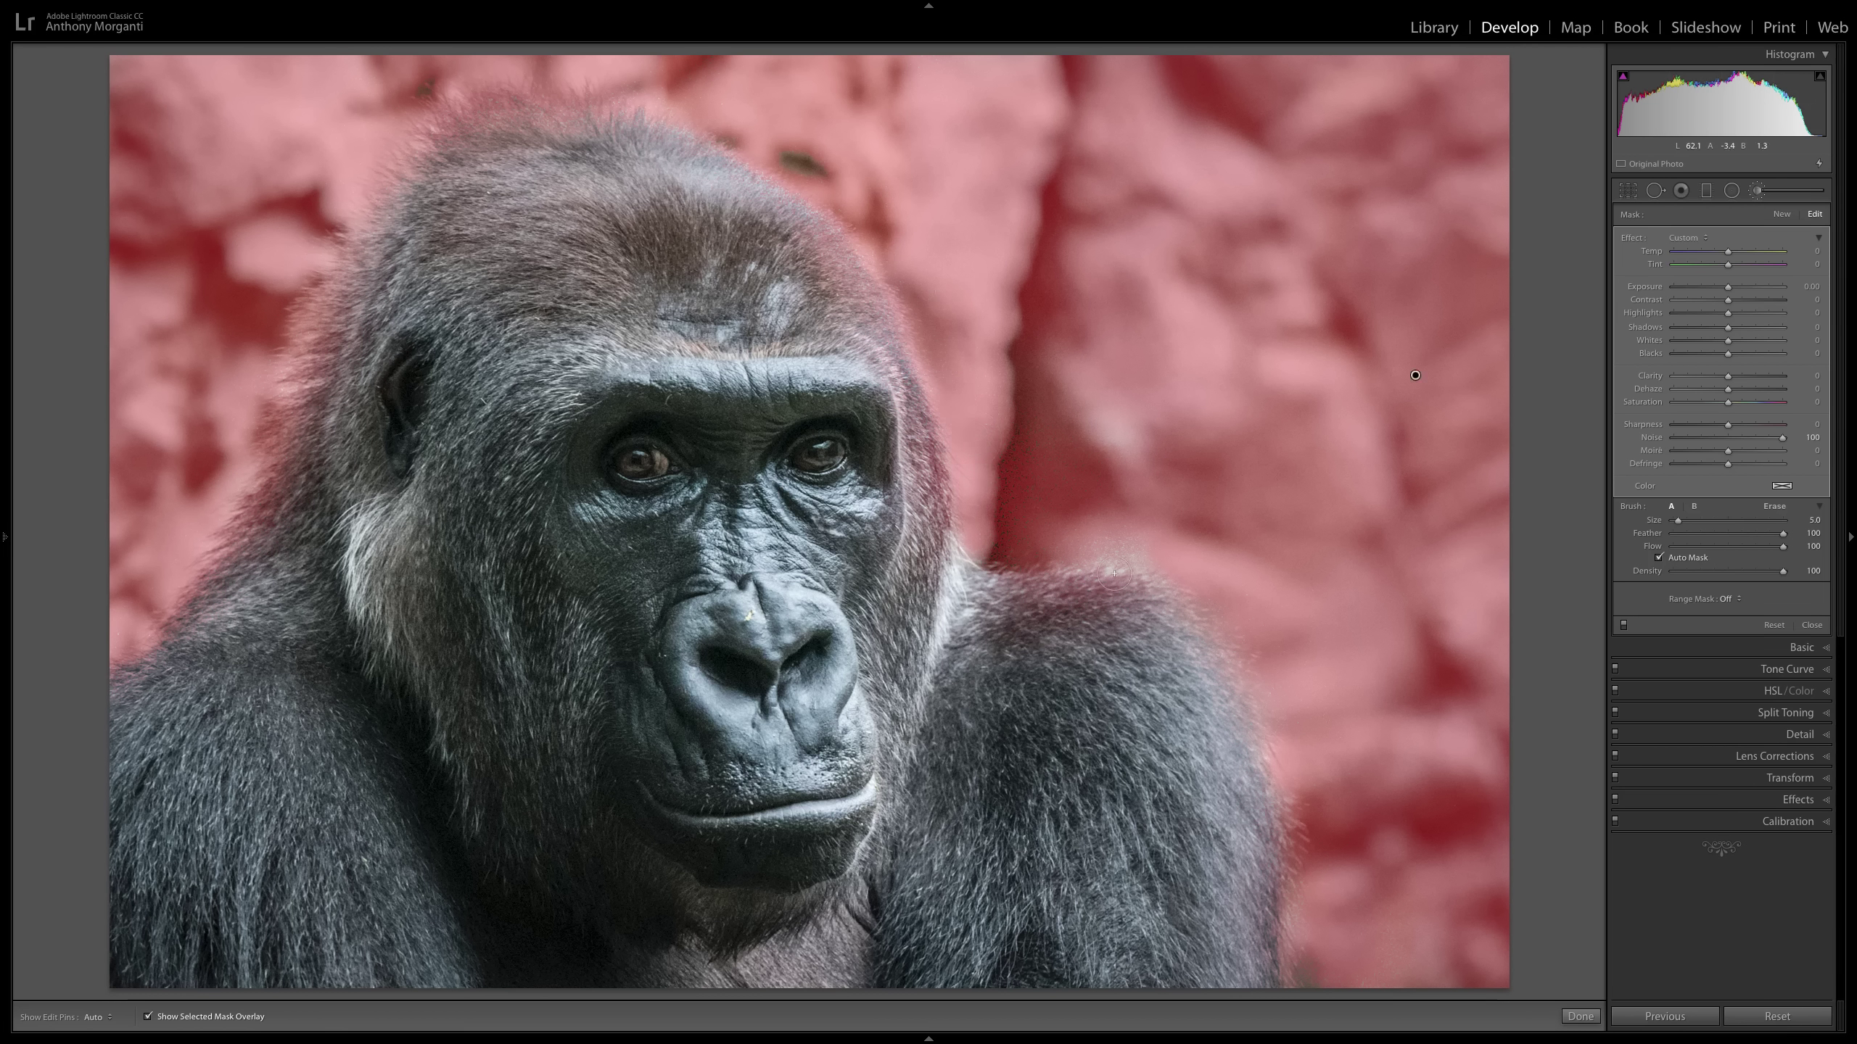
key(h)
key(h)
key(h)
key(h)
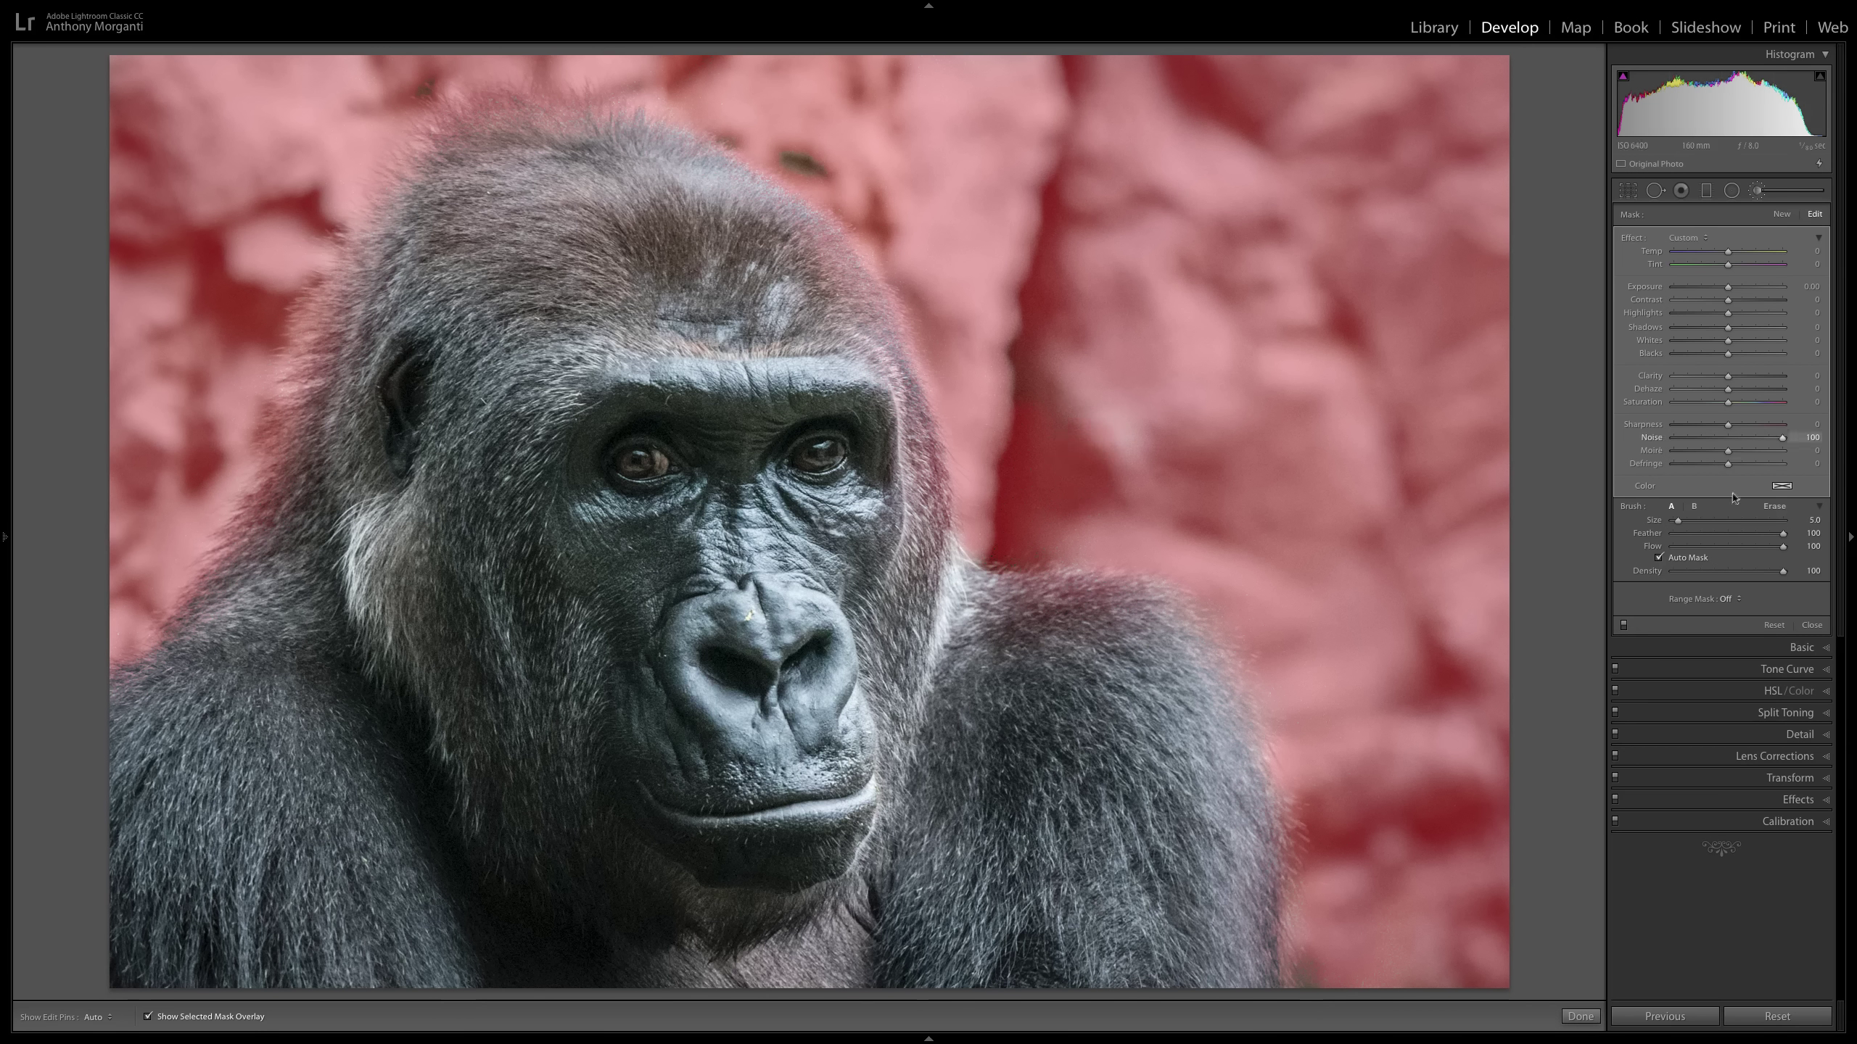
Turn off Auto Mask, reduce the brush size to 2, and mask the background gap where the head meets the shoulder.
click(1658, 557)
key(h)
click(1278, 125)
key(h)
key(h)
key(h)
key(bracketleft)
key(bracketleft)
key(bracketleft)
drag(989, 558, 1052, 559)
Hide the mask overlay and examine the noise reduction in the background beside the gorilla's head at 1:1.
key(h)
key(o)
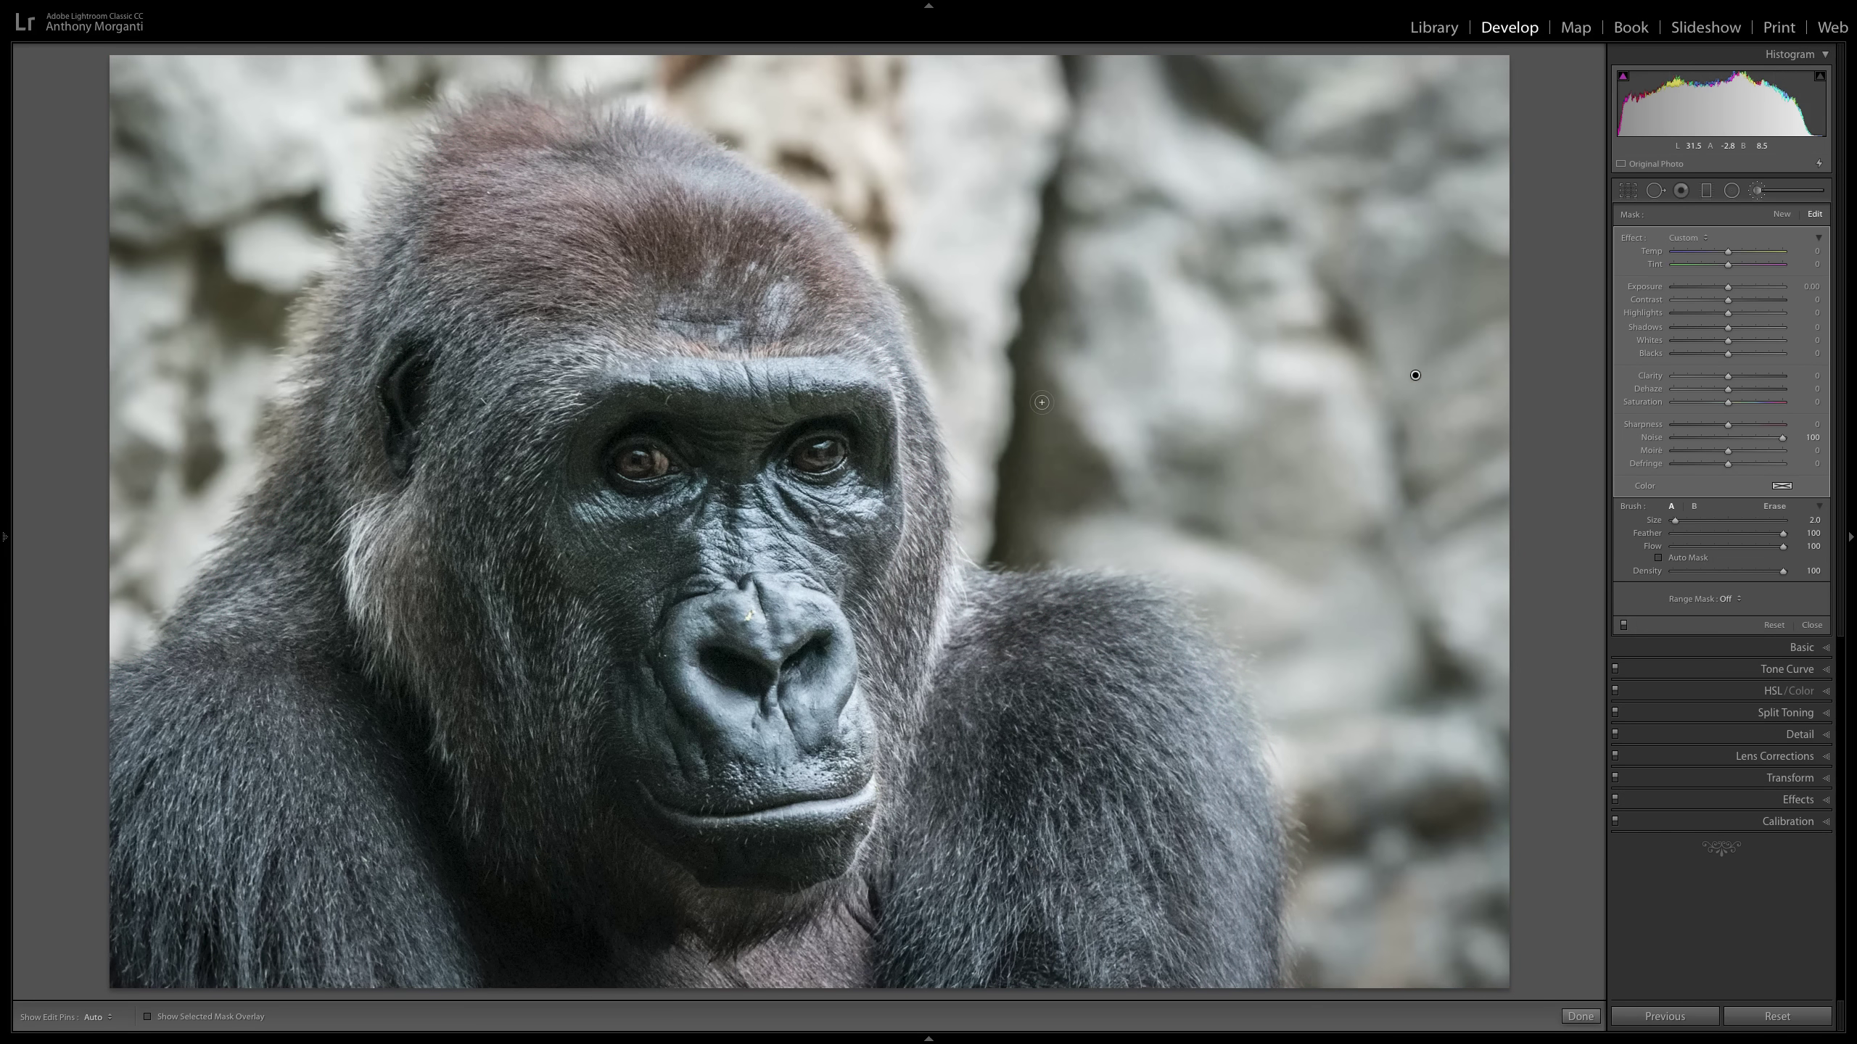
key(space)
click(989, 408)
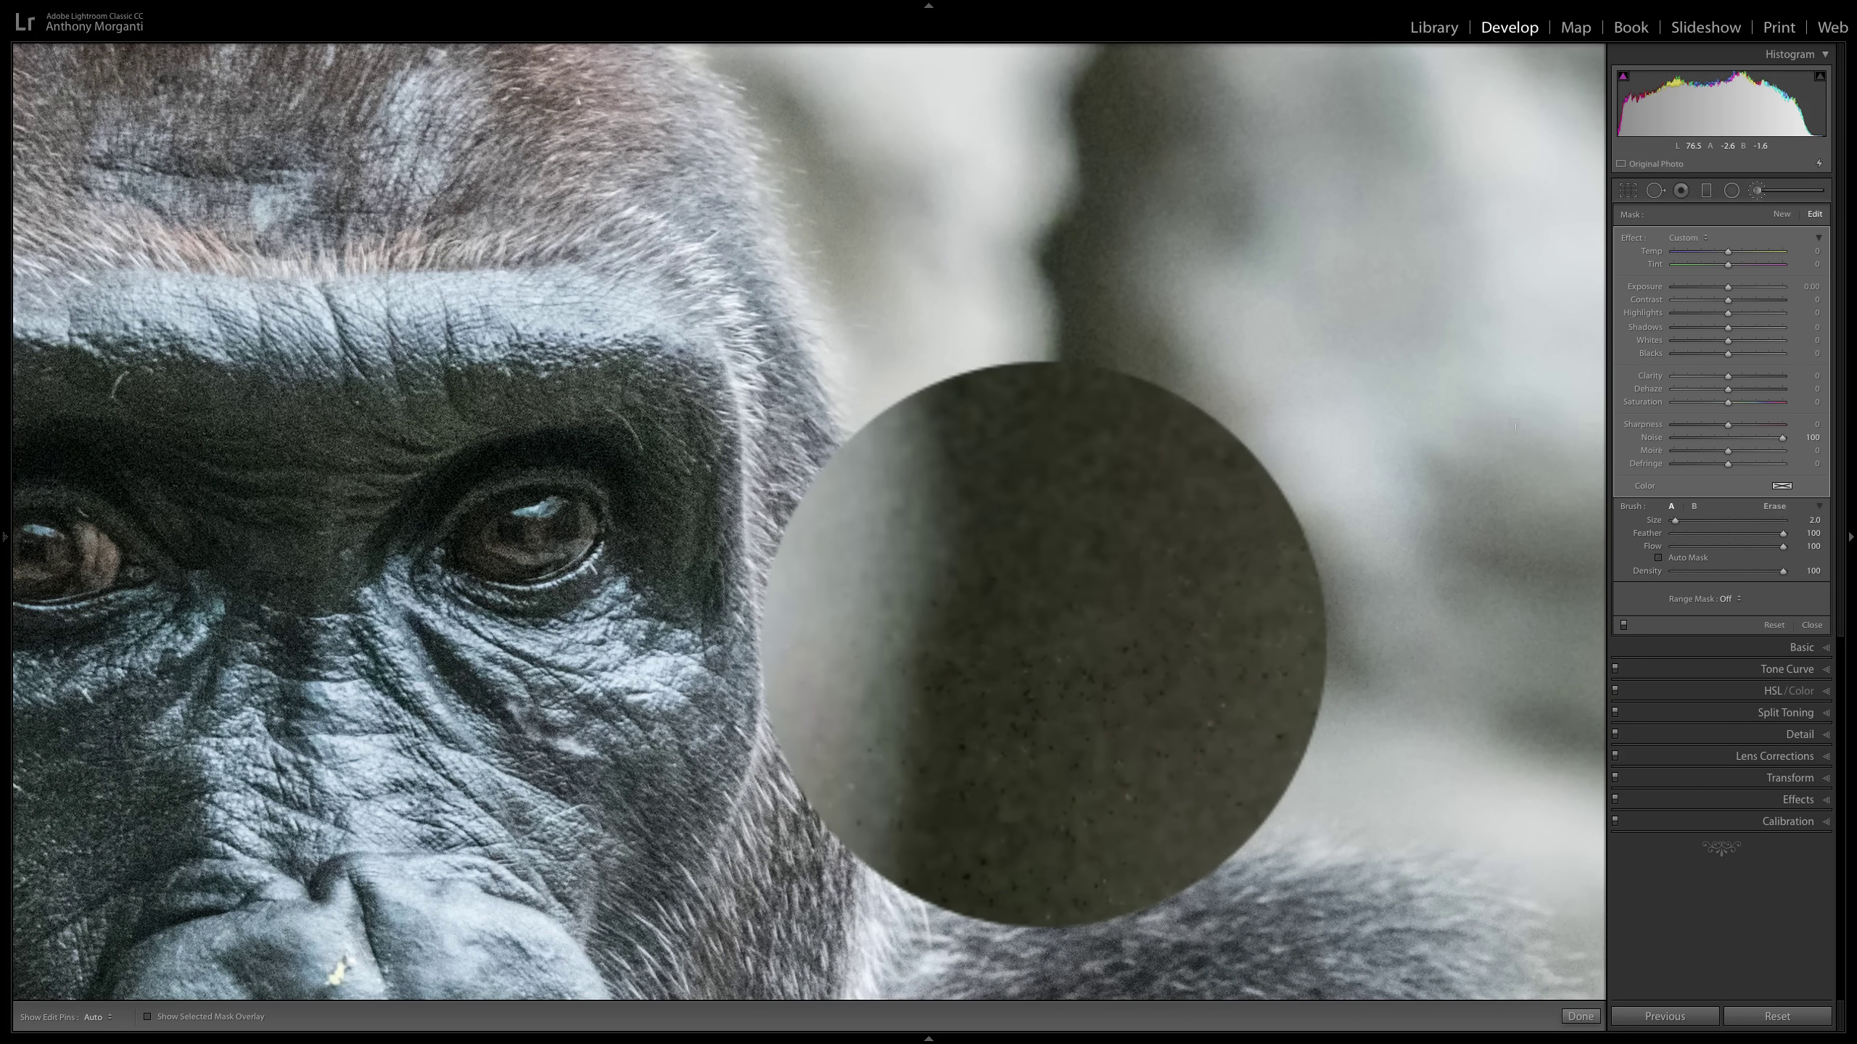
Compare the background beside the gorilla's head at 1:1 with the brush adjustments switched off and on.
click(1623, 627)
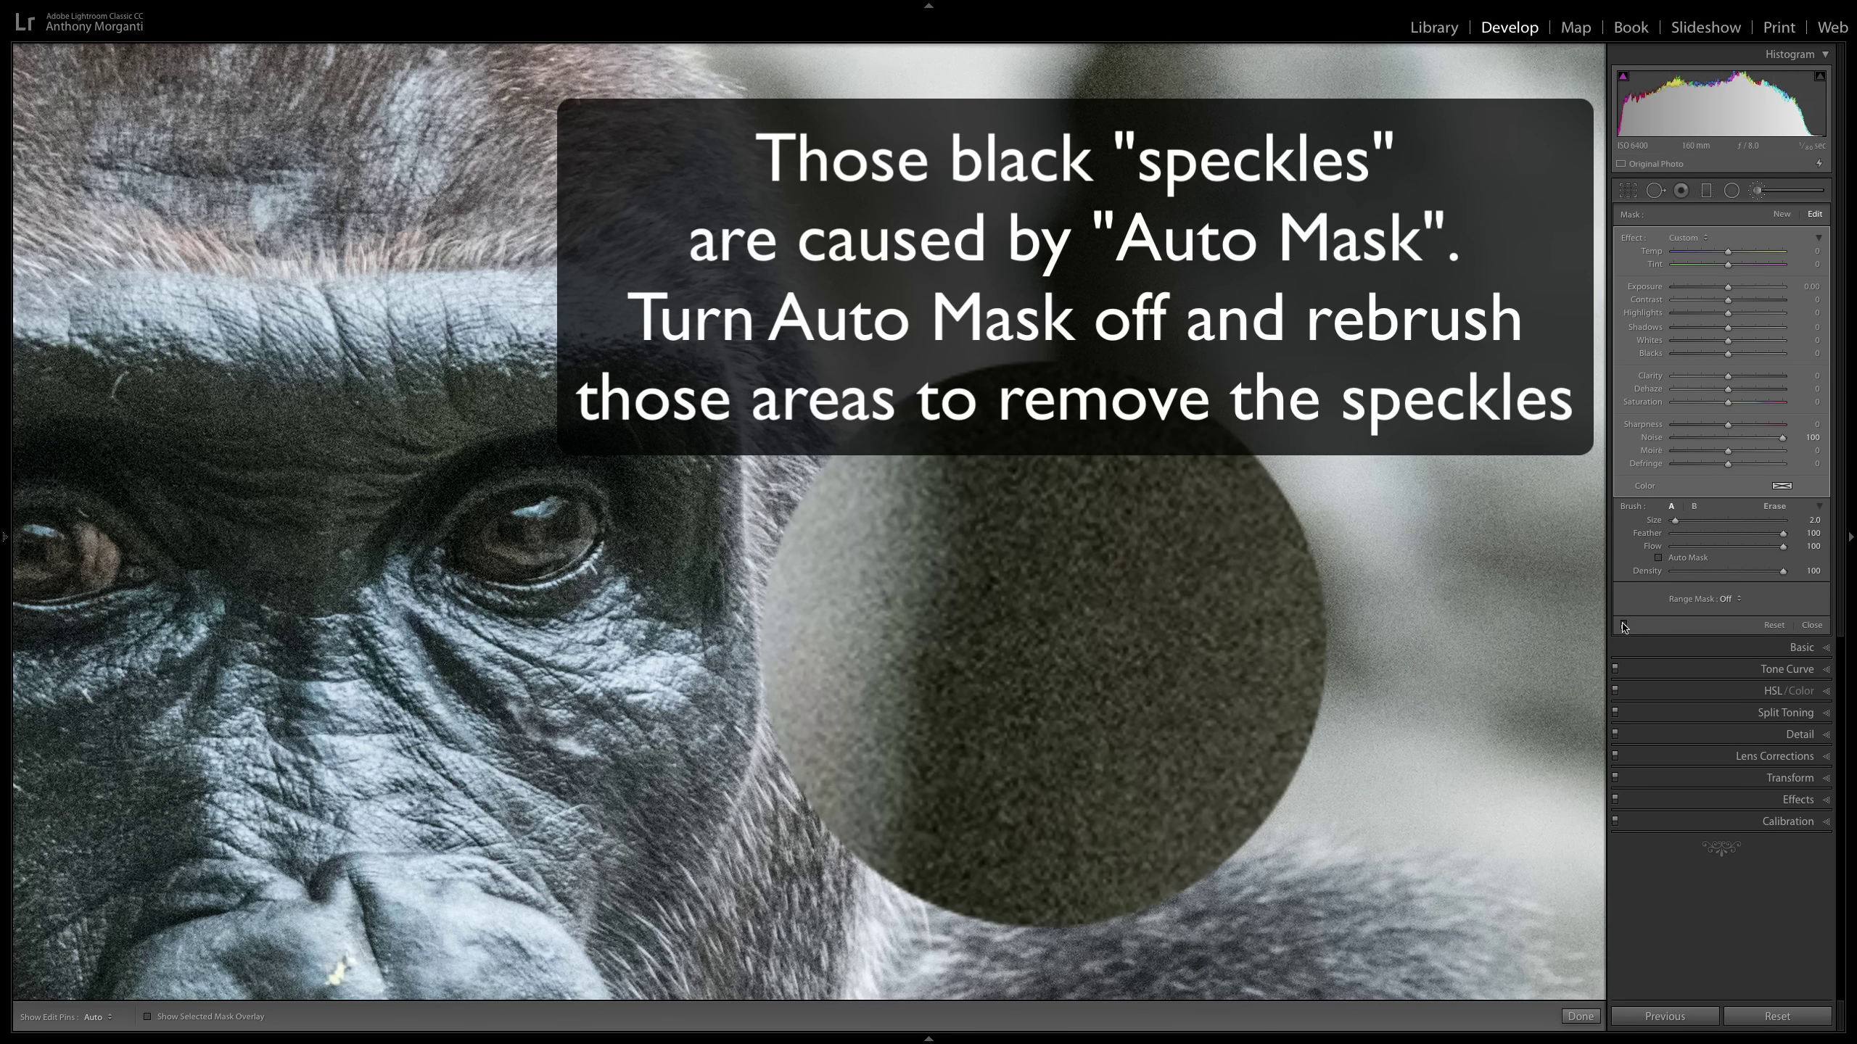
click(1623, 627)
key(space)
click(1223, 363)
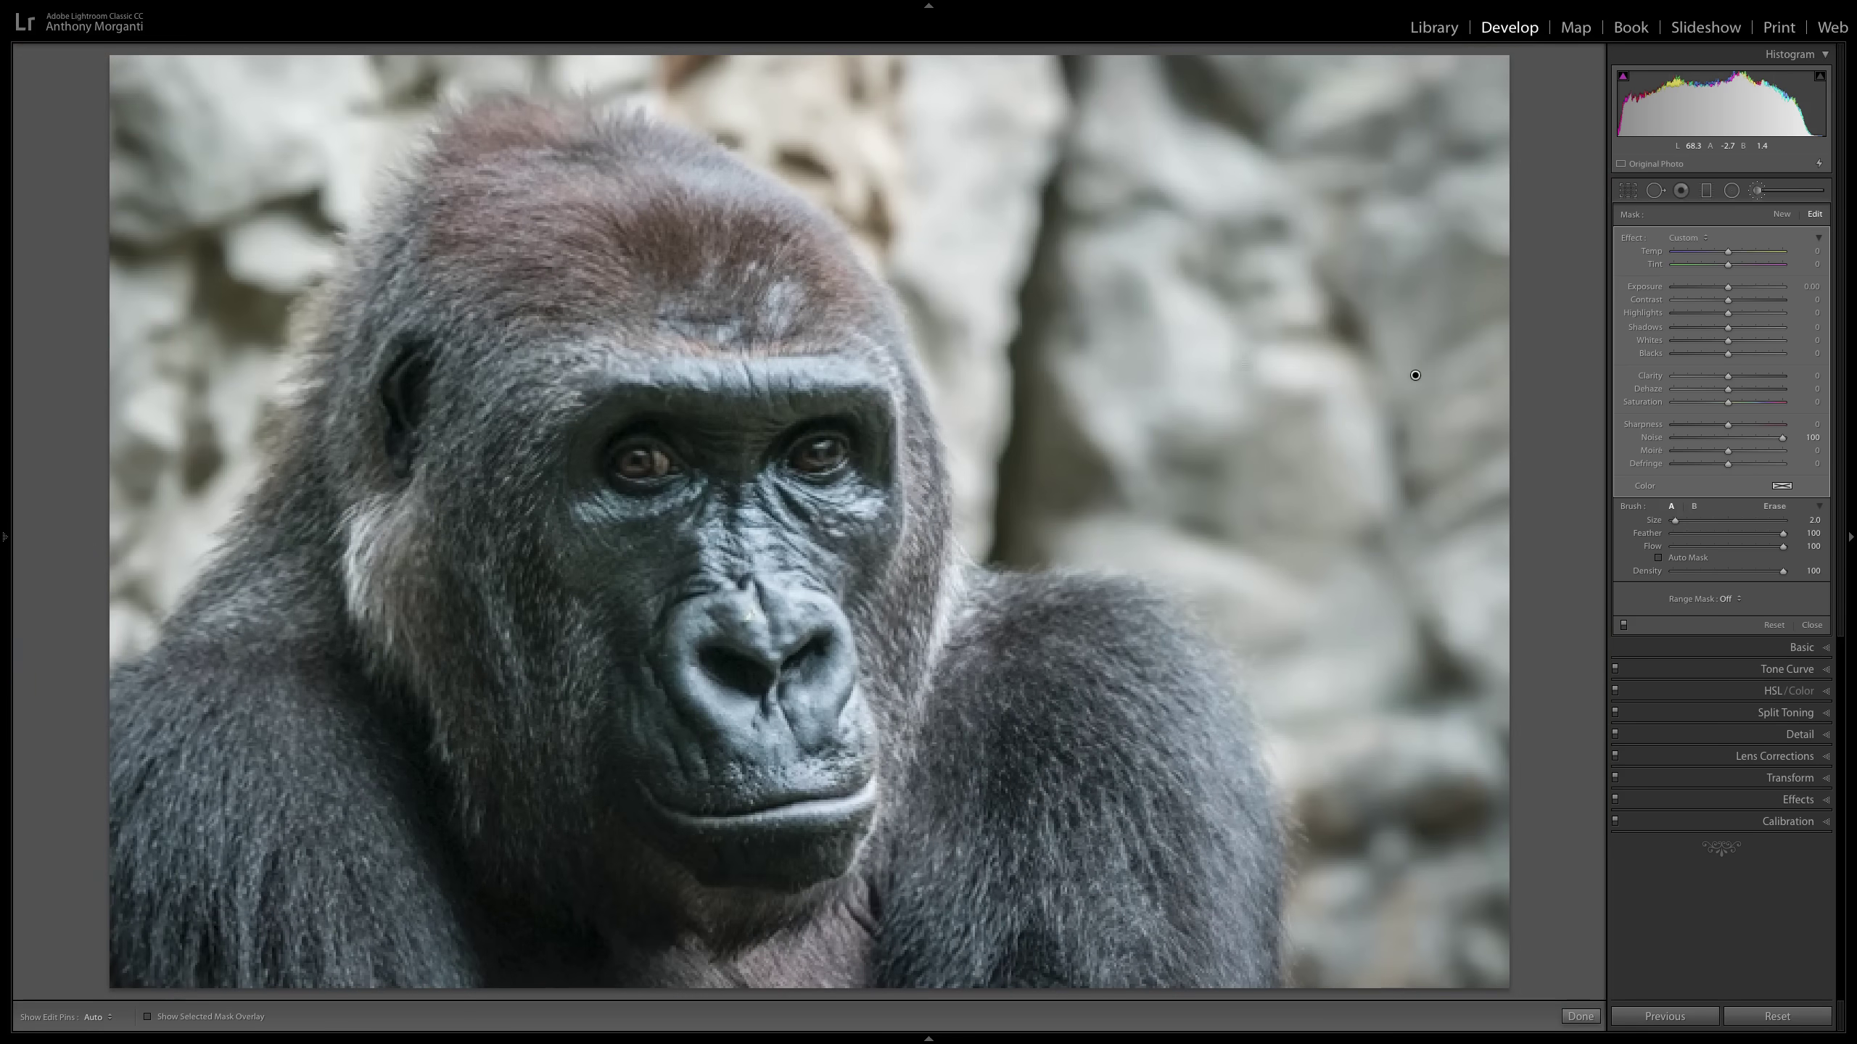
Duplicate the background's noise-reduction brush adjustment and check the background beside the gorilla's head at 1:1.
right_click(1417, 376)
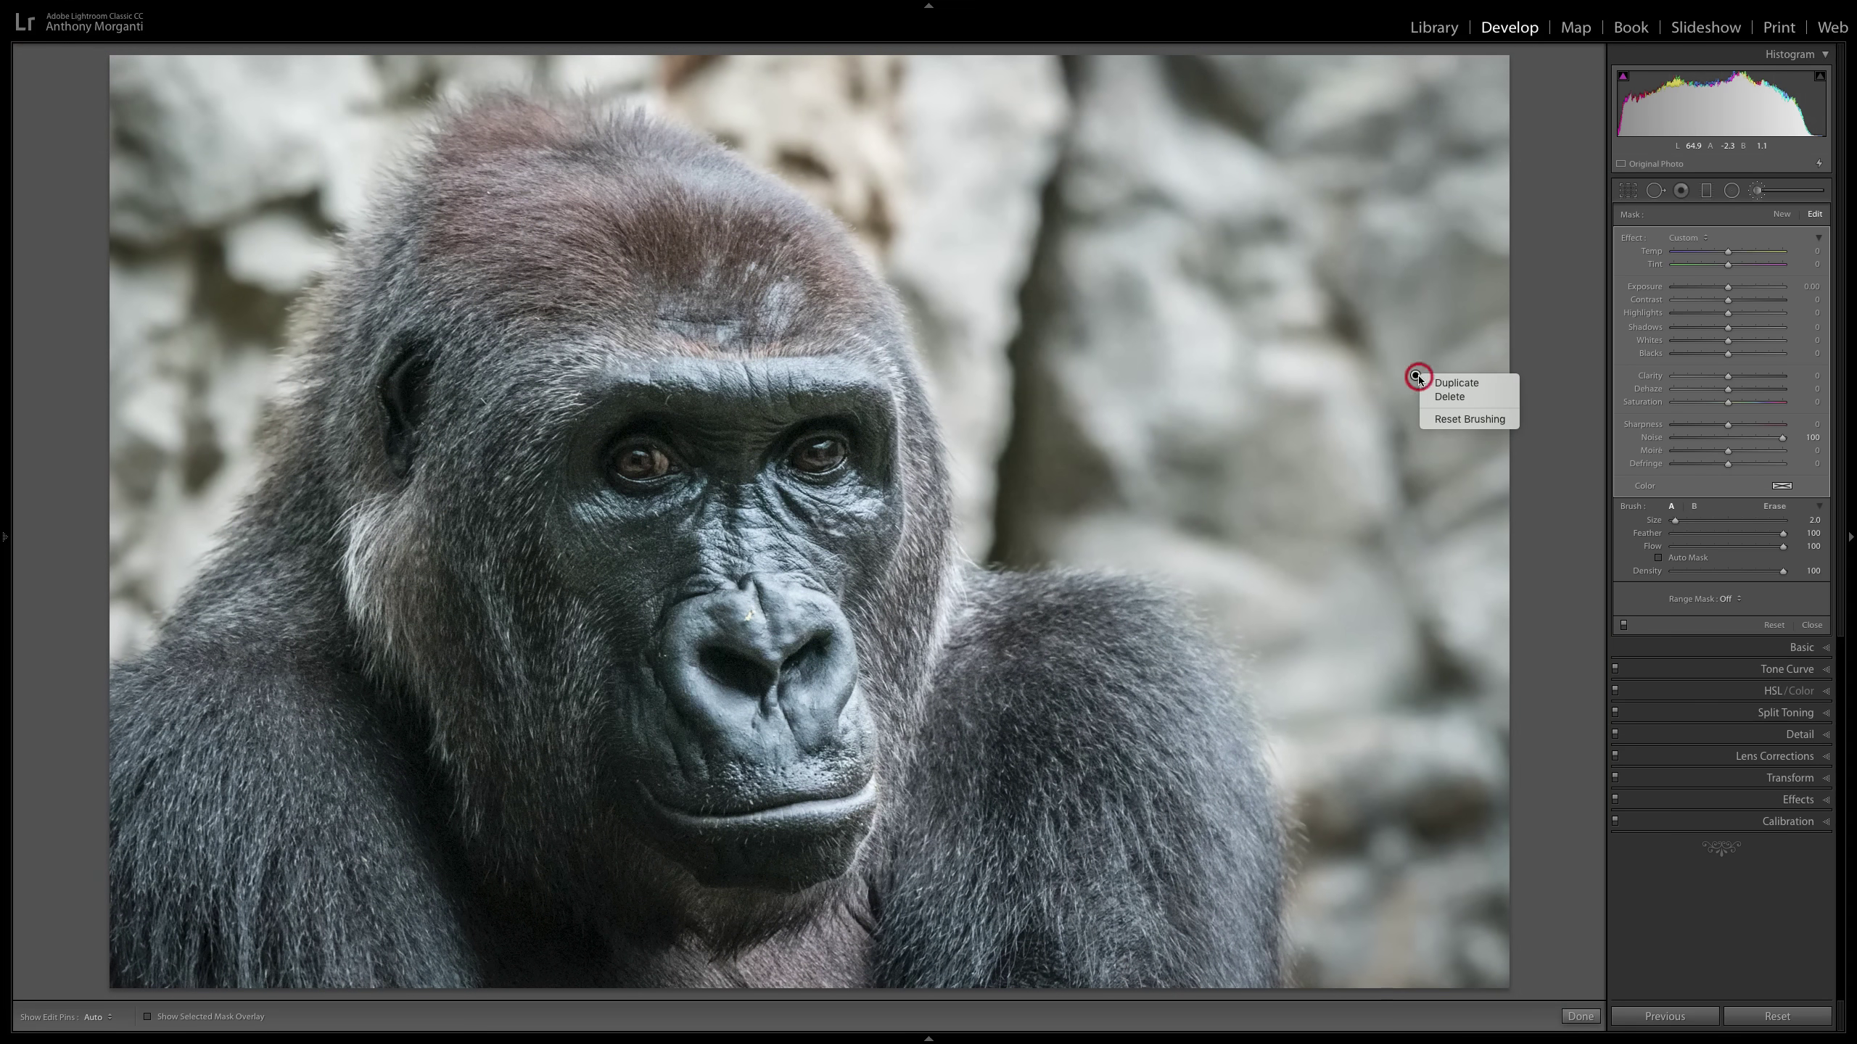
click(1436, 381)
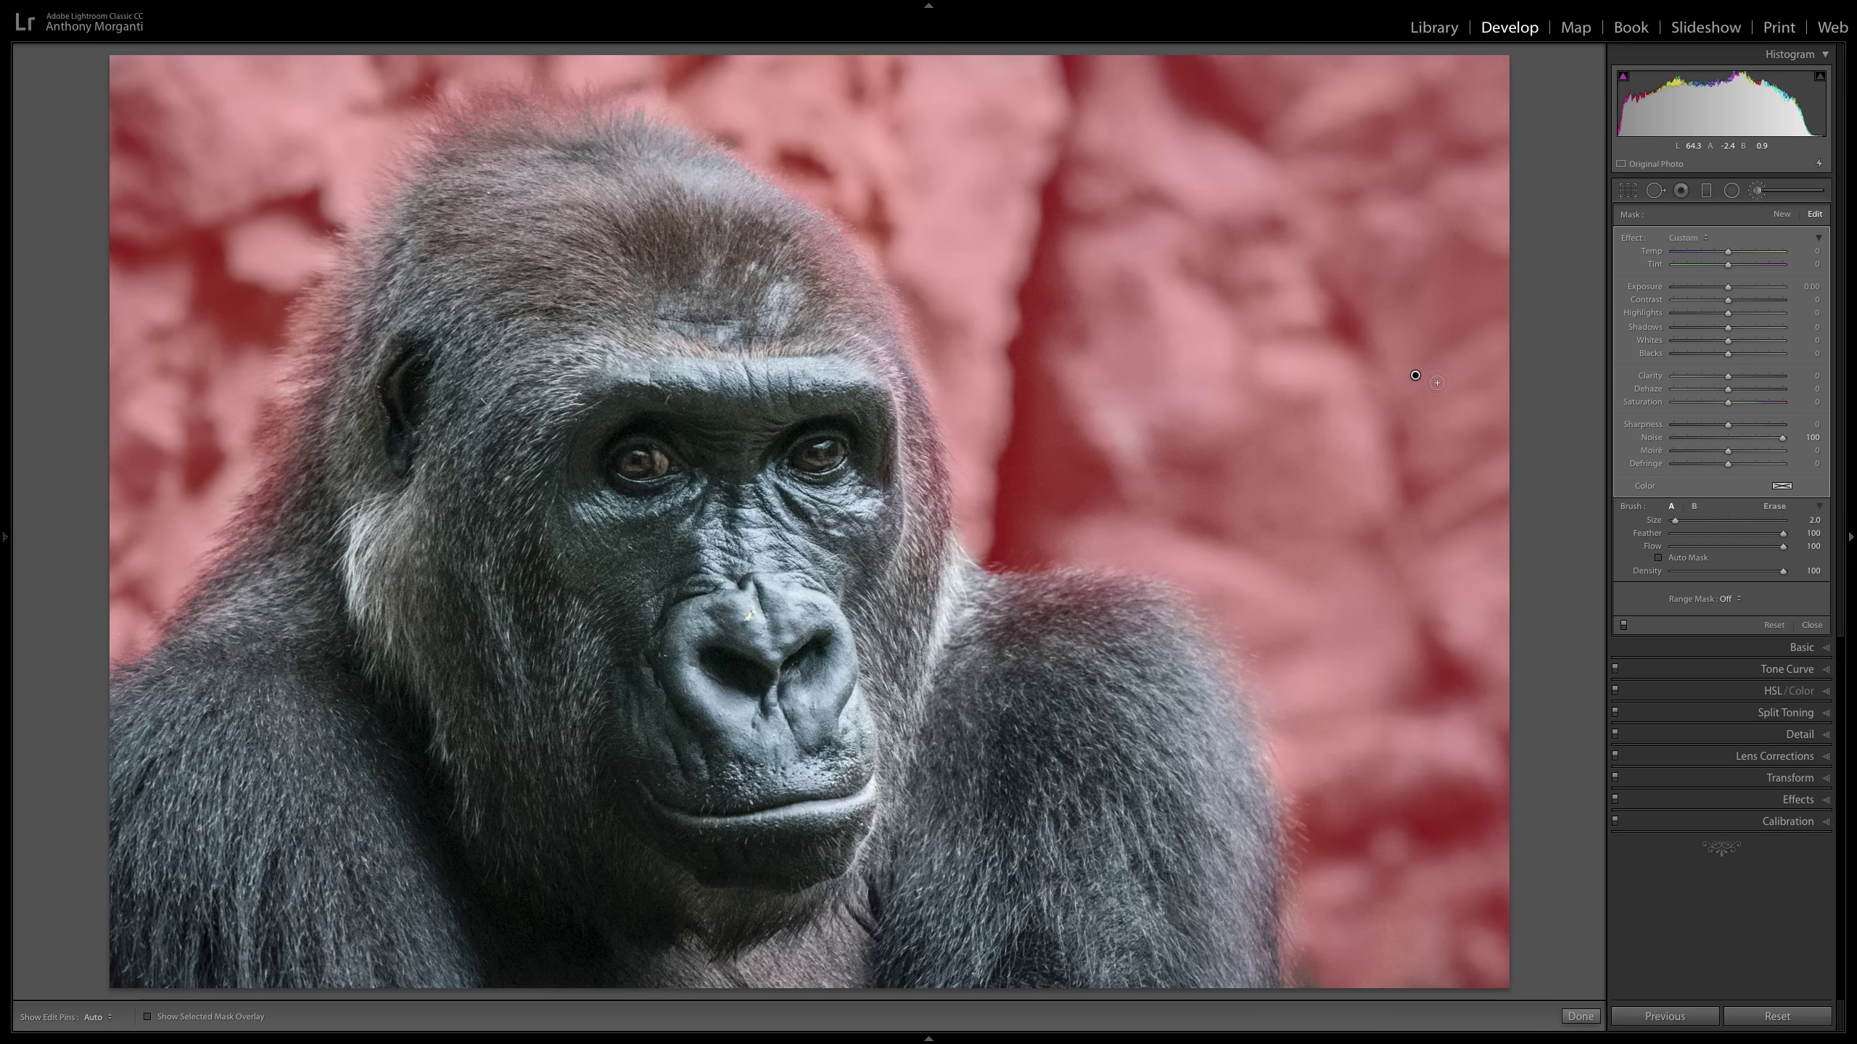
key(space)
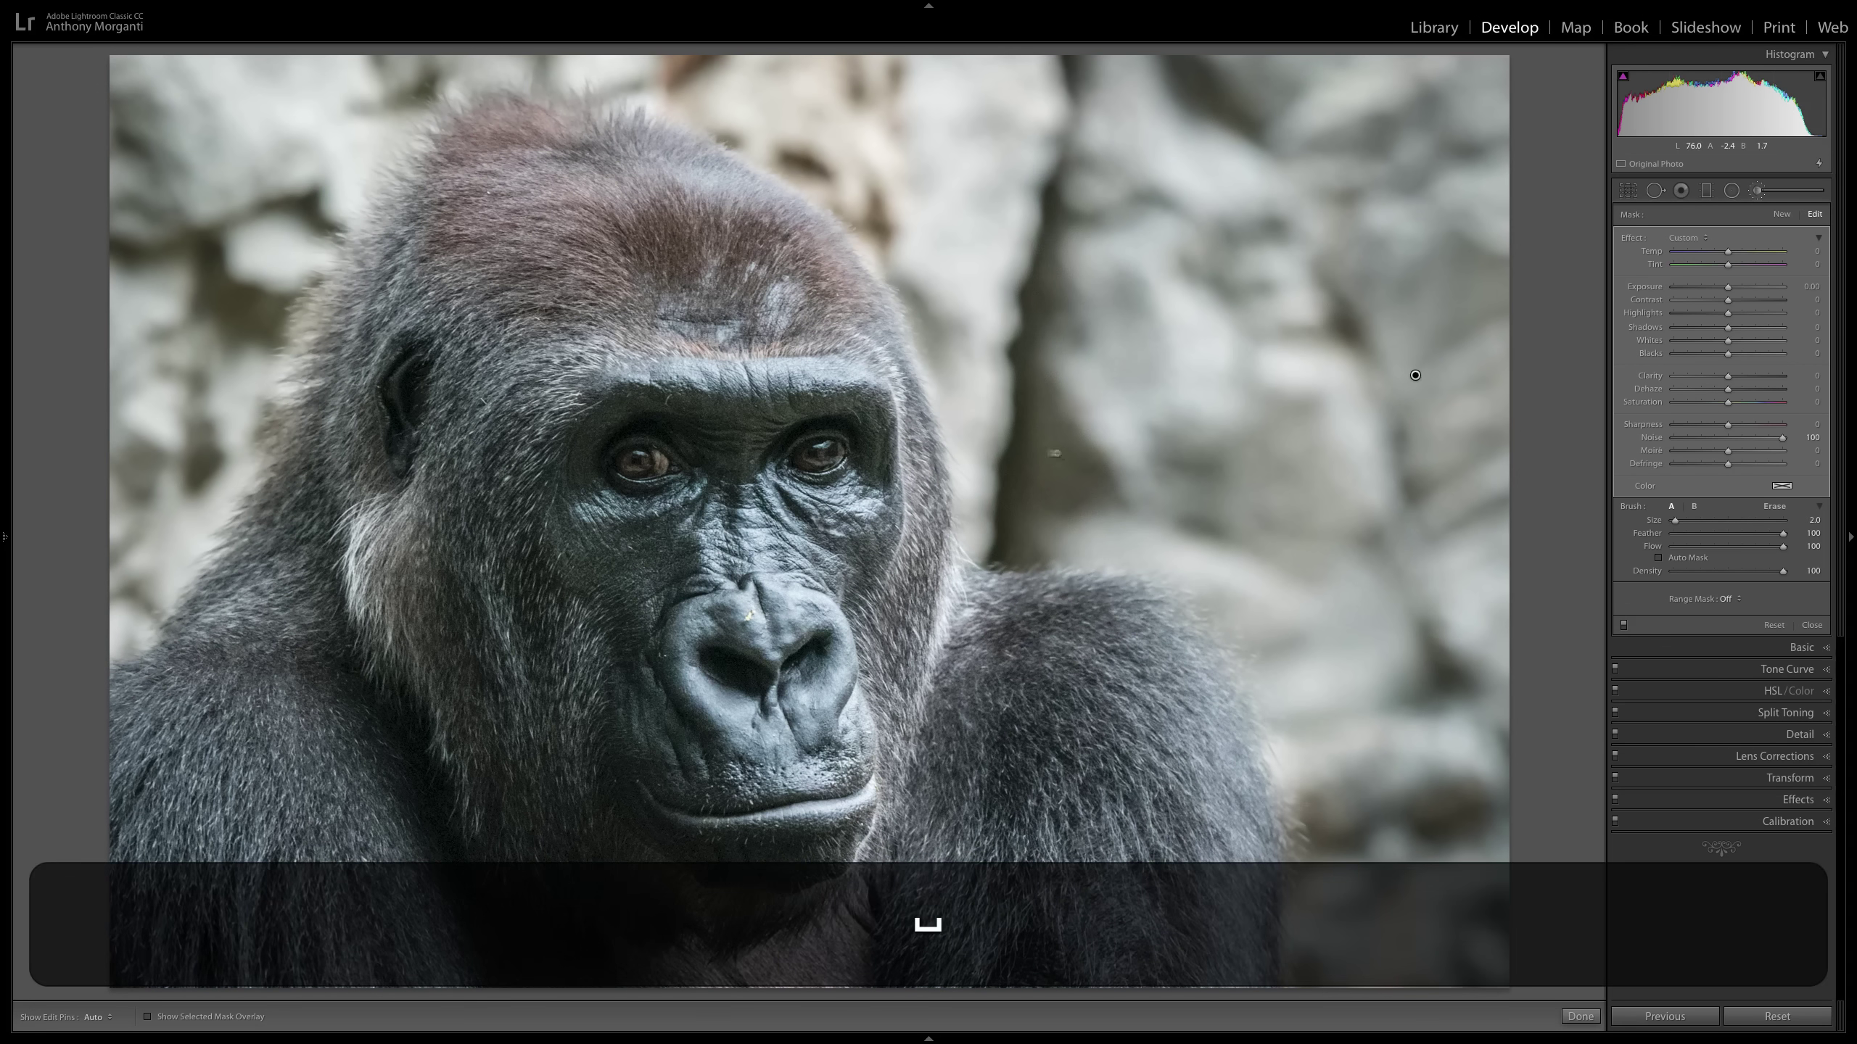
click(1032, 456)
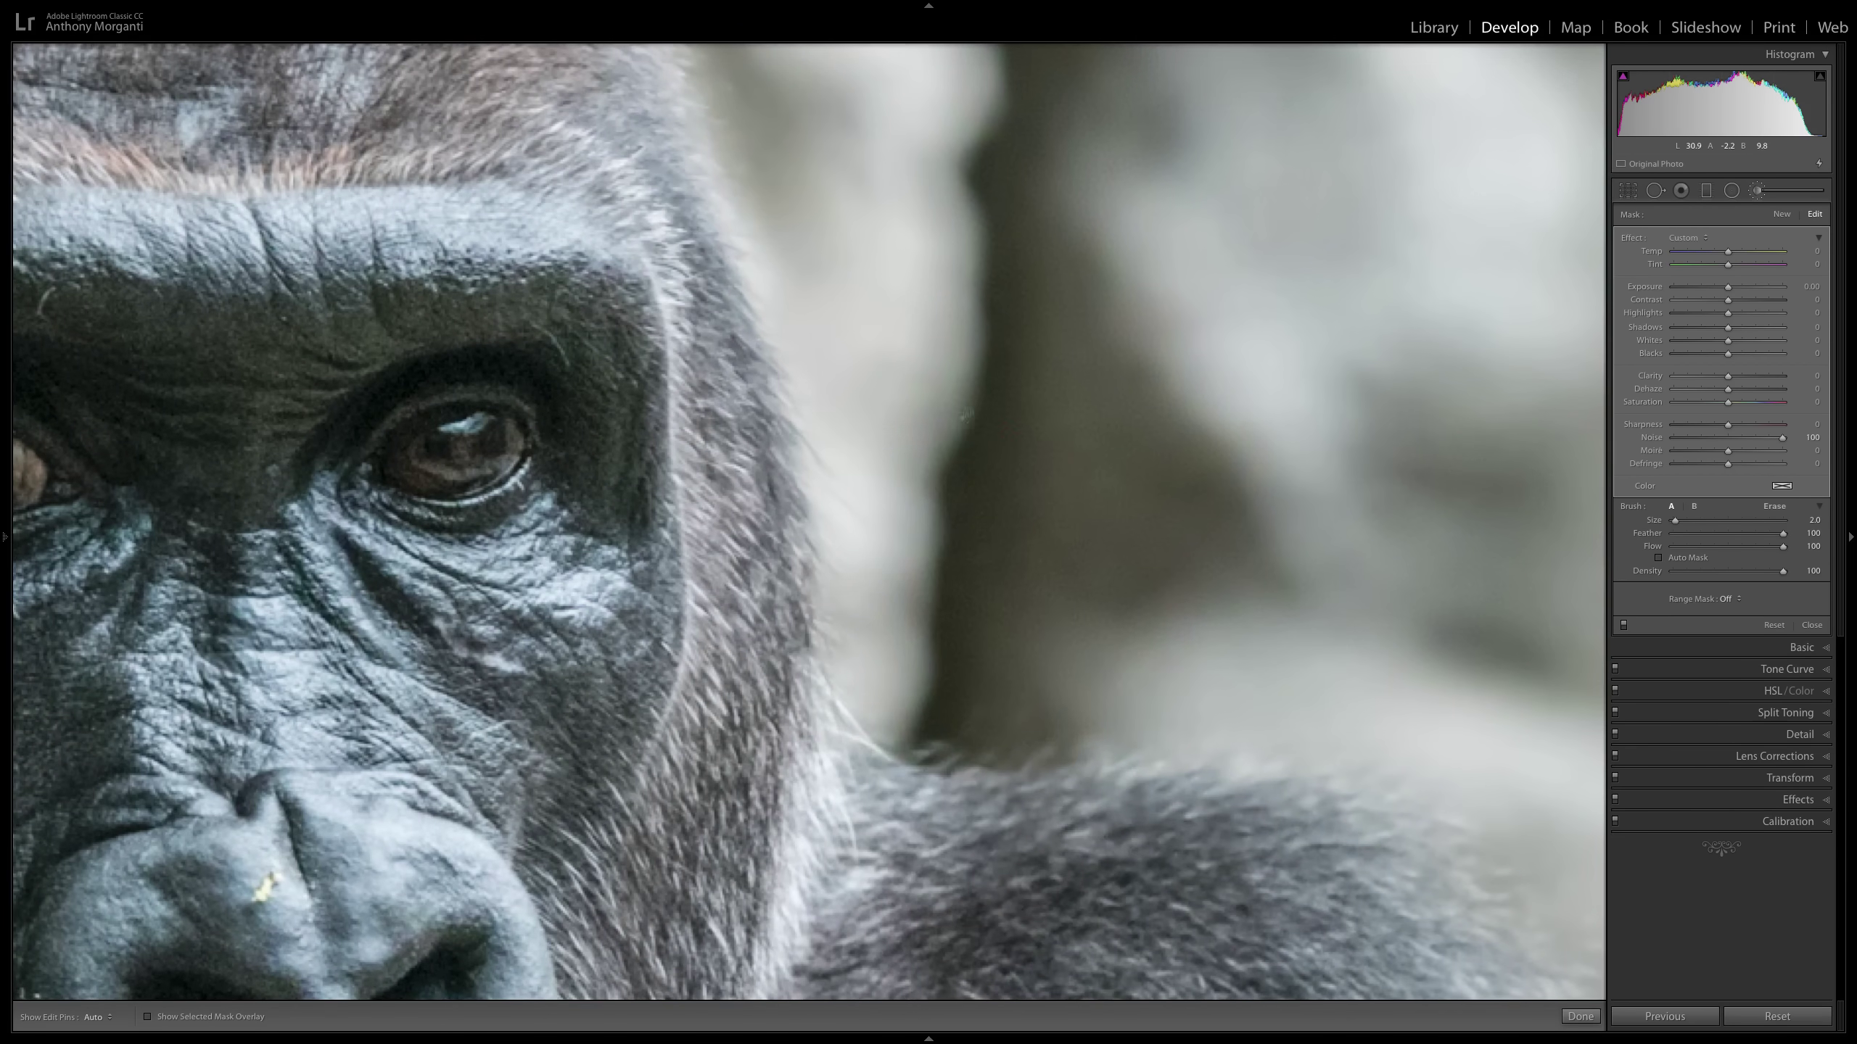
click(1622, 628)
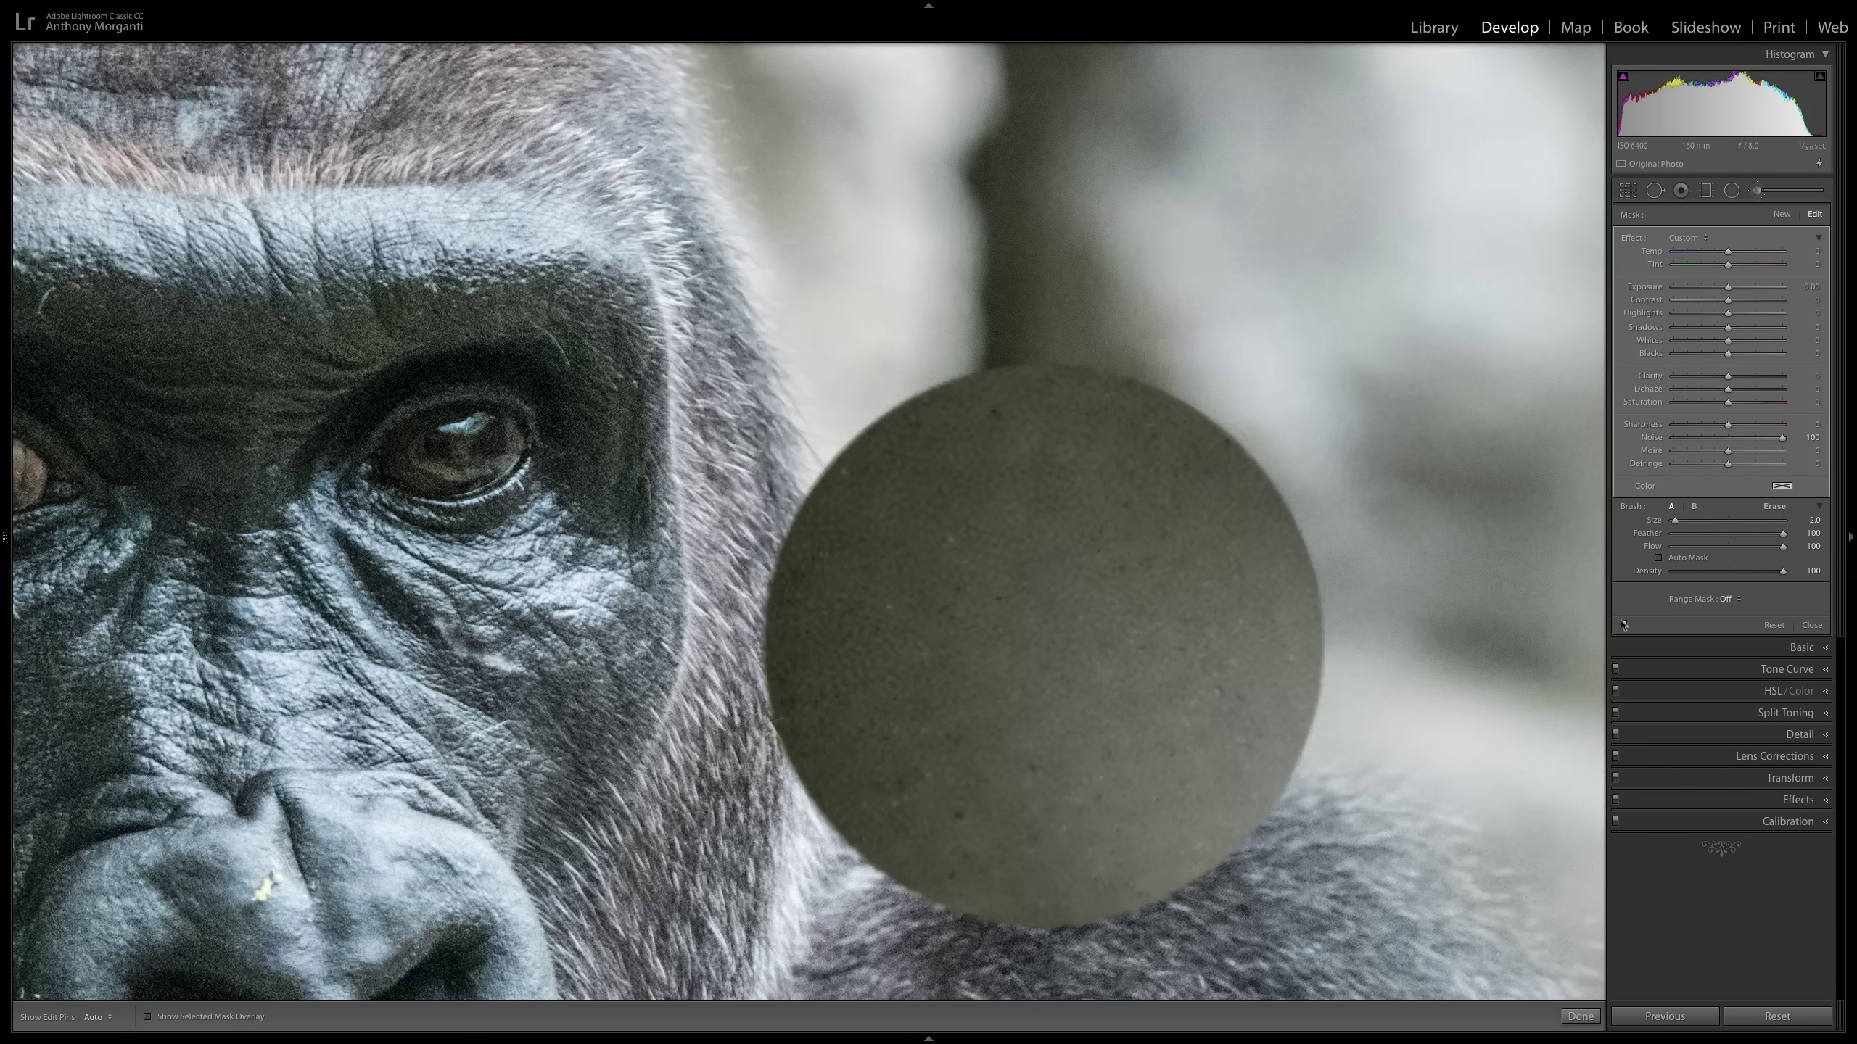
key(space)
click(1092, 358)
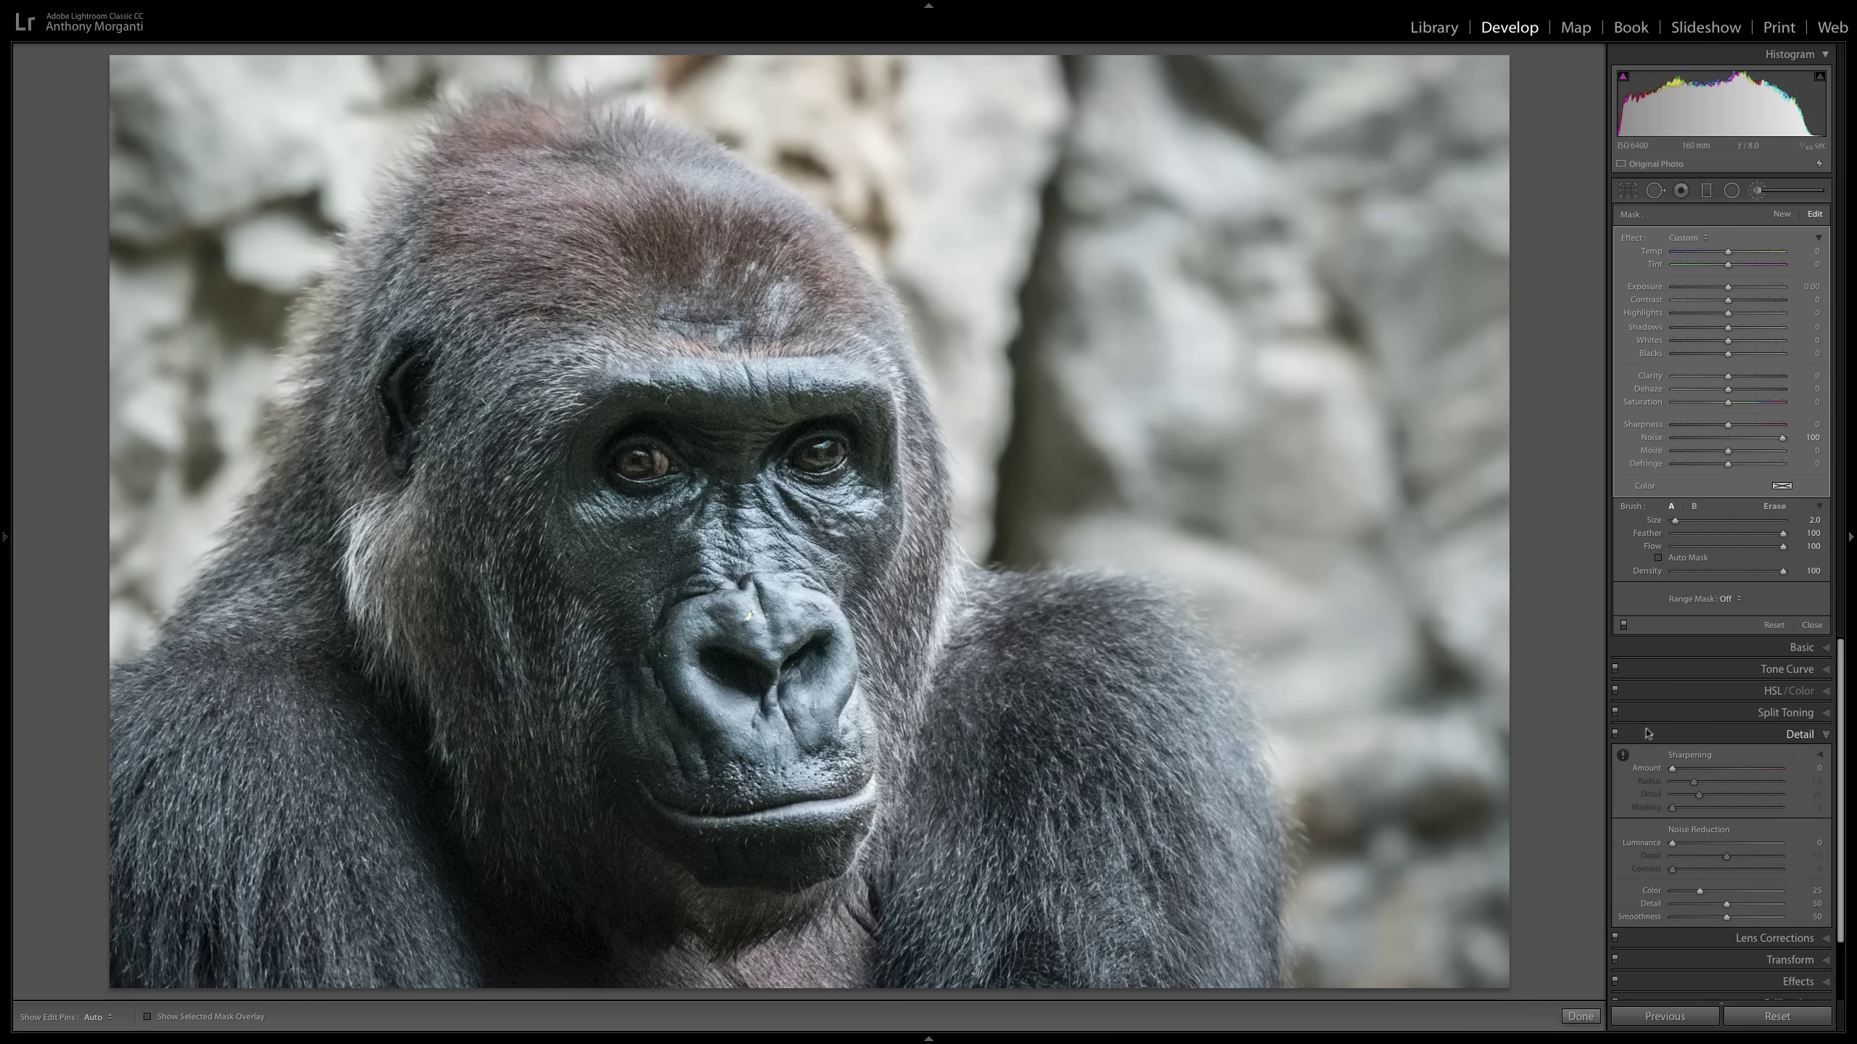
Collapse the Detail settings and start a new brush mask with all effects reset and Sharpness set to 100.
click(1789, 734)
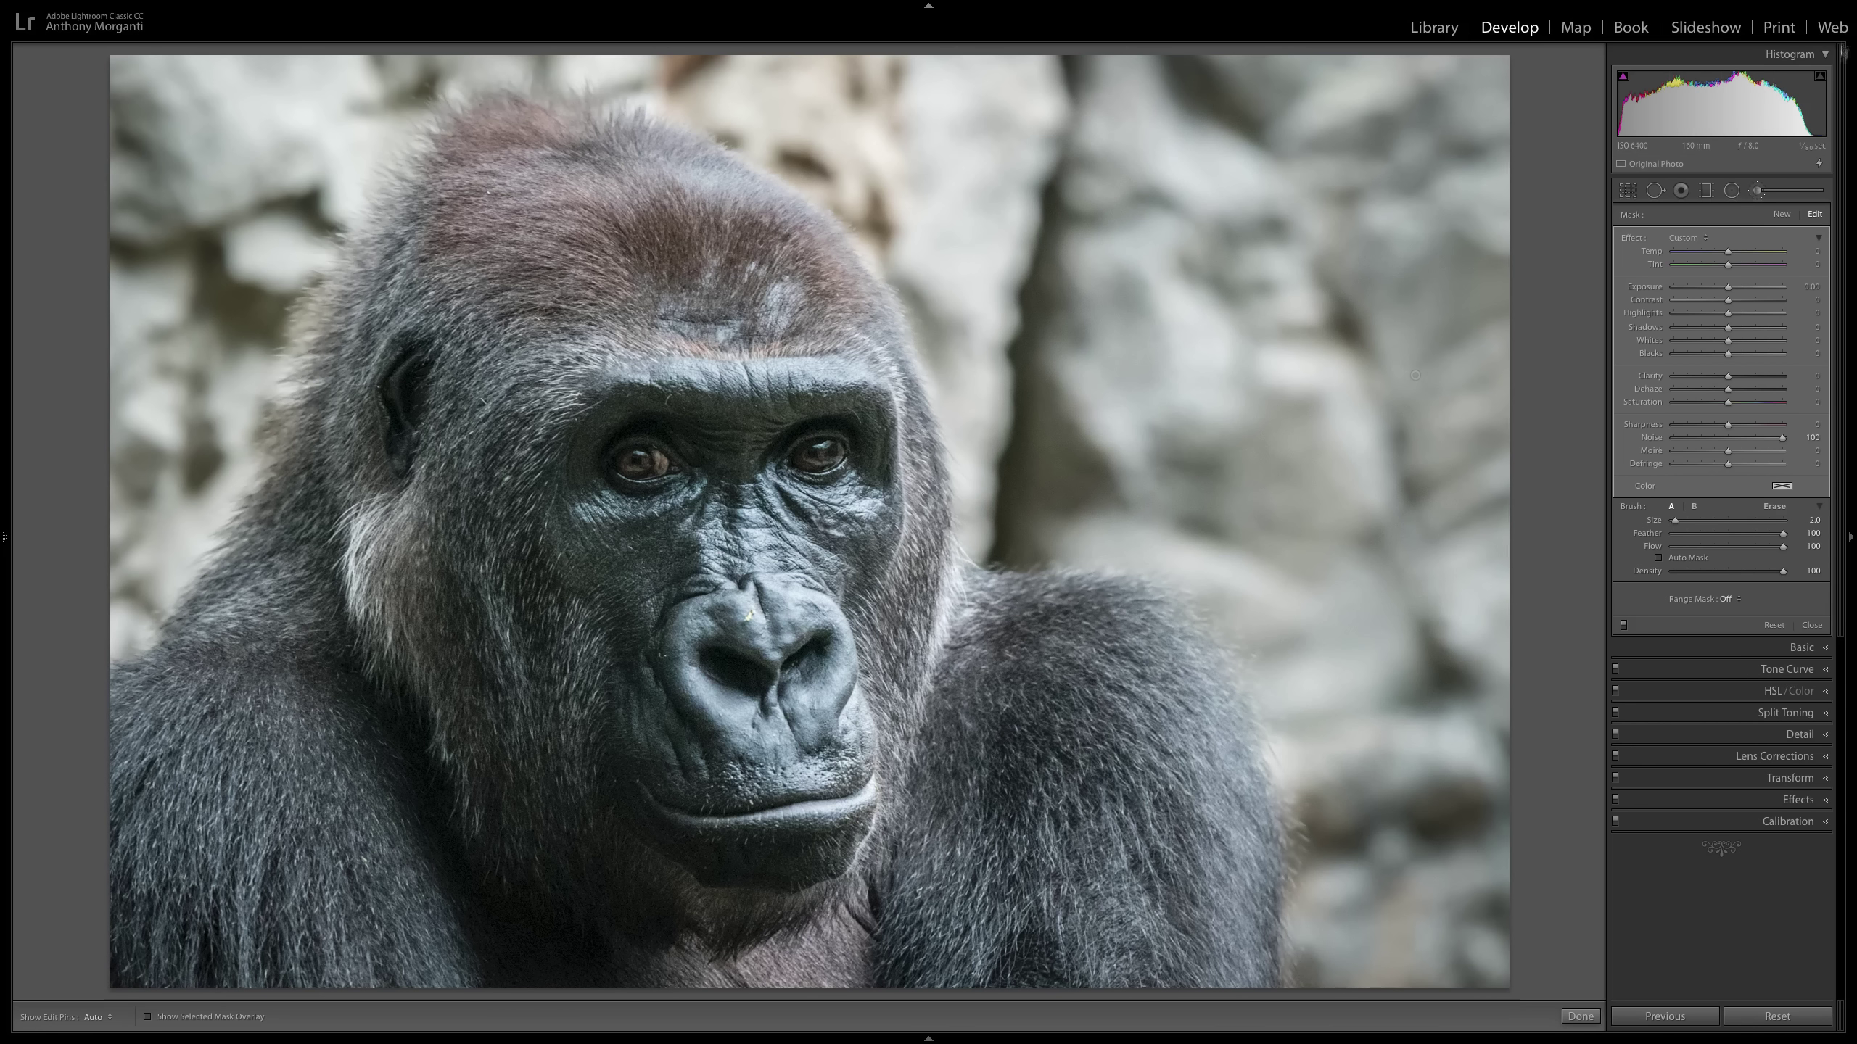
click(1781, 214)
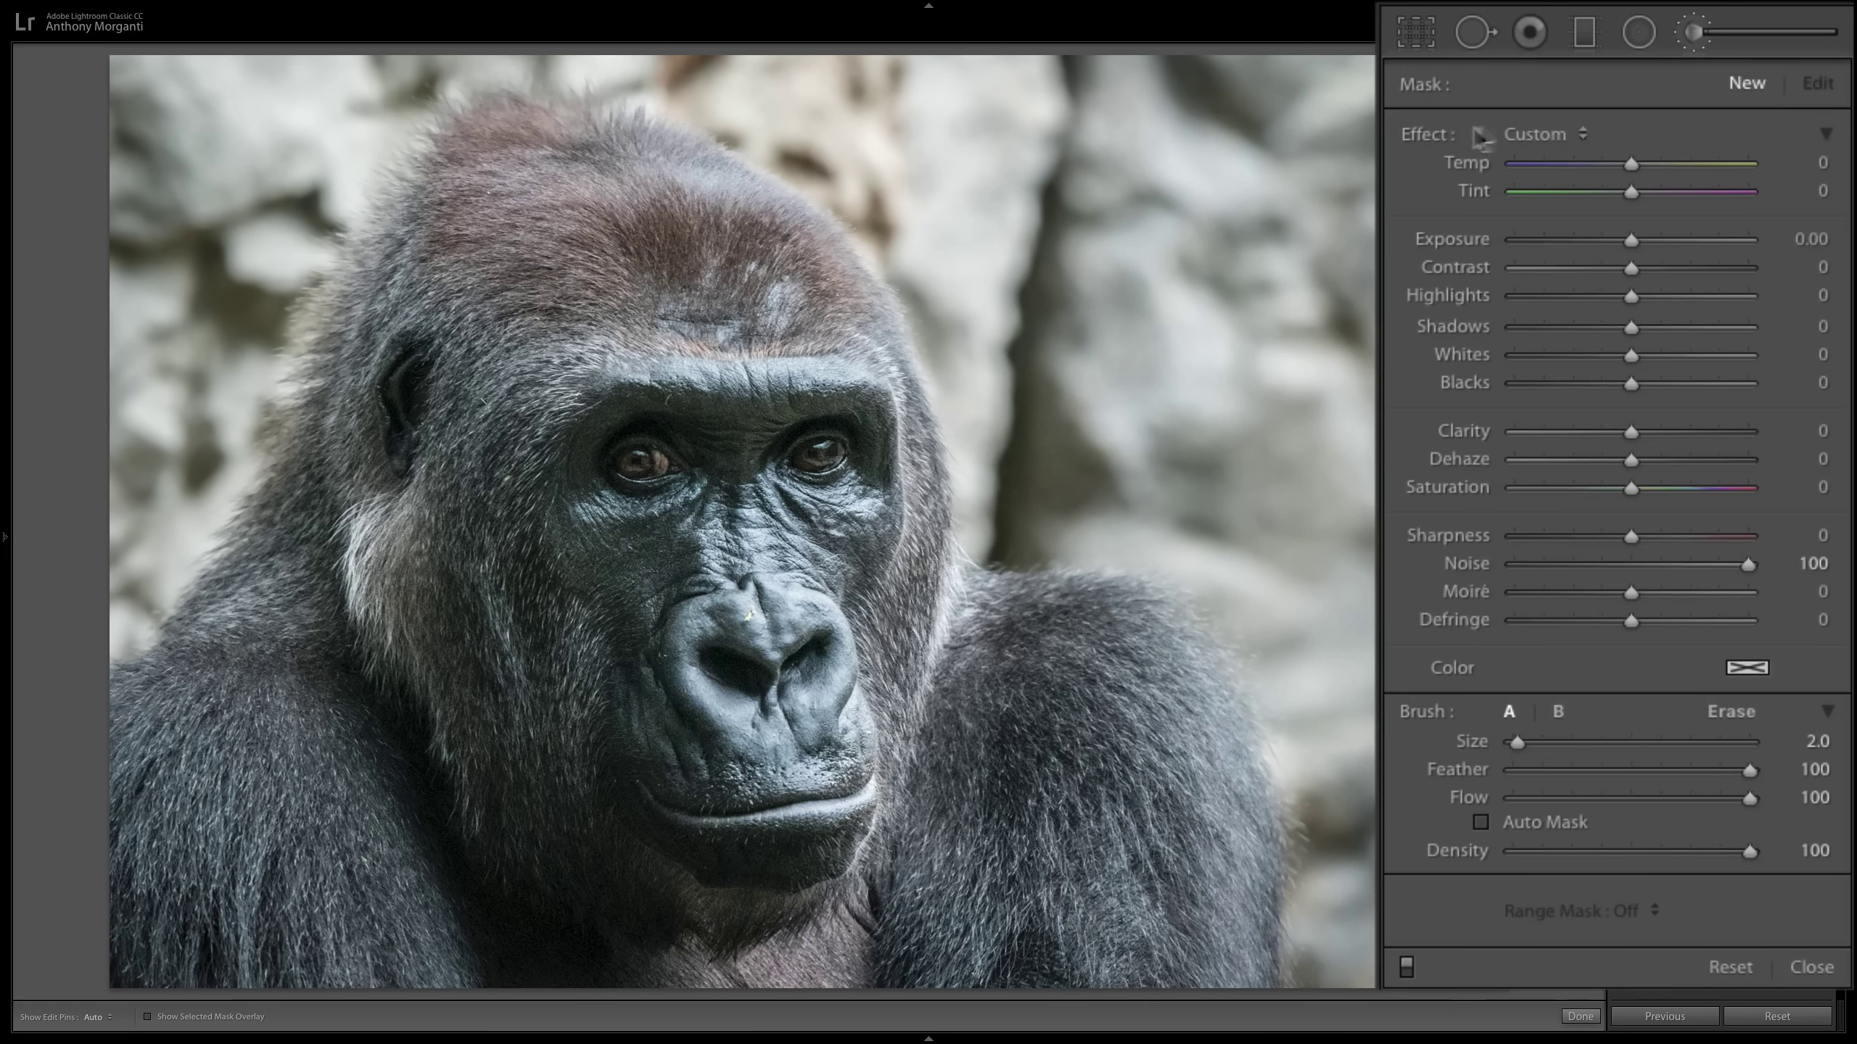
double_click(1426, 135)
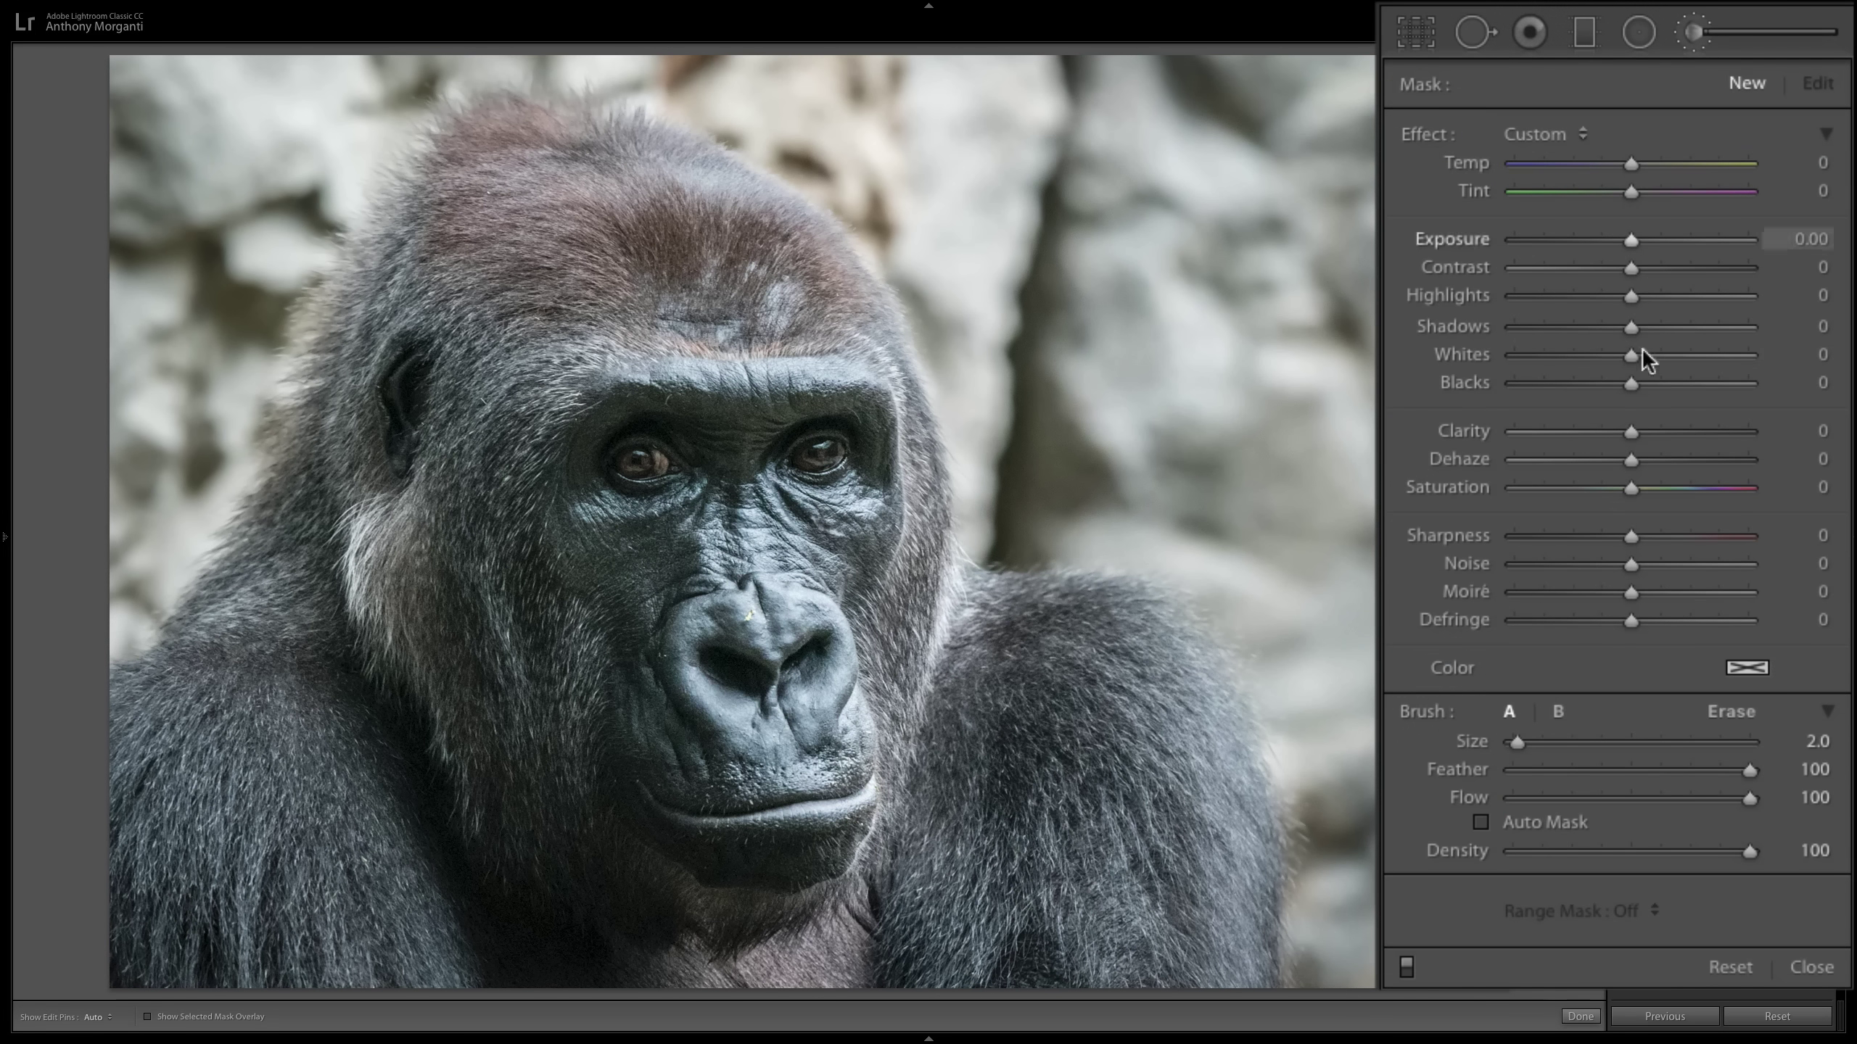
drag(1629, 537, 1751, 537)
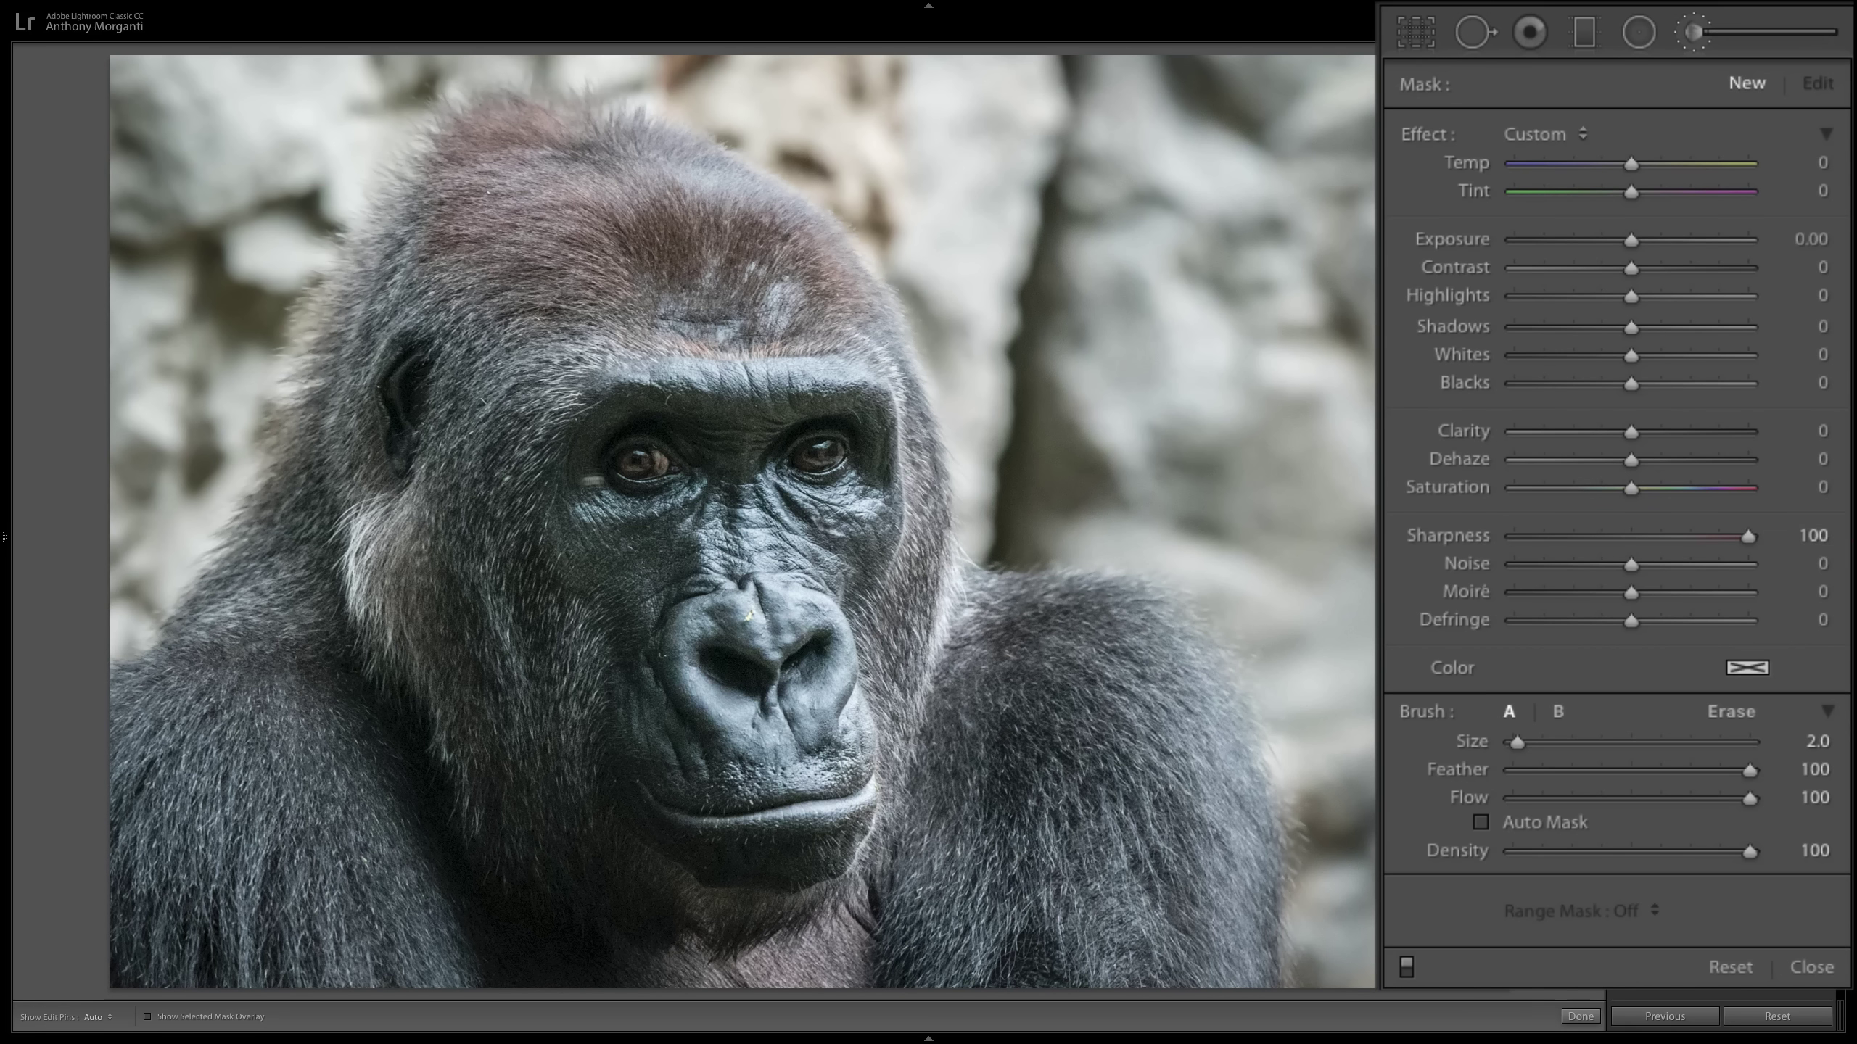
Enlarge the brush and paint the sharpening over the gorilla's brow, both eyes and the bridge of the nose.
key(bracketright)
key(bracketright)
key(bracketright)
key(bracketright)
key(bracketright)
key(bracketright)
key(bracketright)
mouse_move(627, 412)
mouse_down()
mouse_move(777, 398)
mouse_move(850, 415)
mouse_up()
drag(856, 495, 744, 547)
Show the mask overlay, hide the edit pins, and extend the sharpening mask over the nose, cheeks, mouth and chin.
key(o)
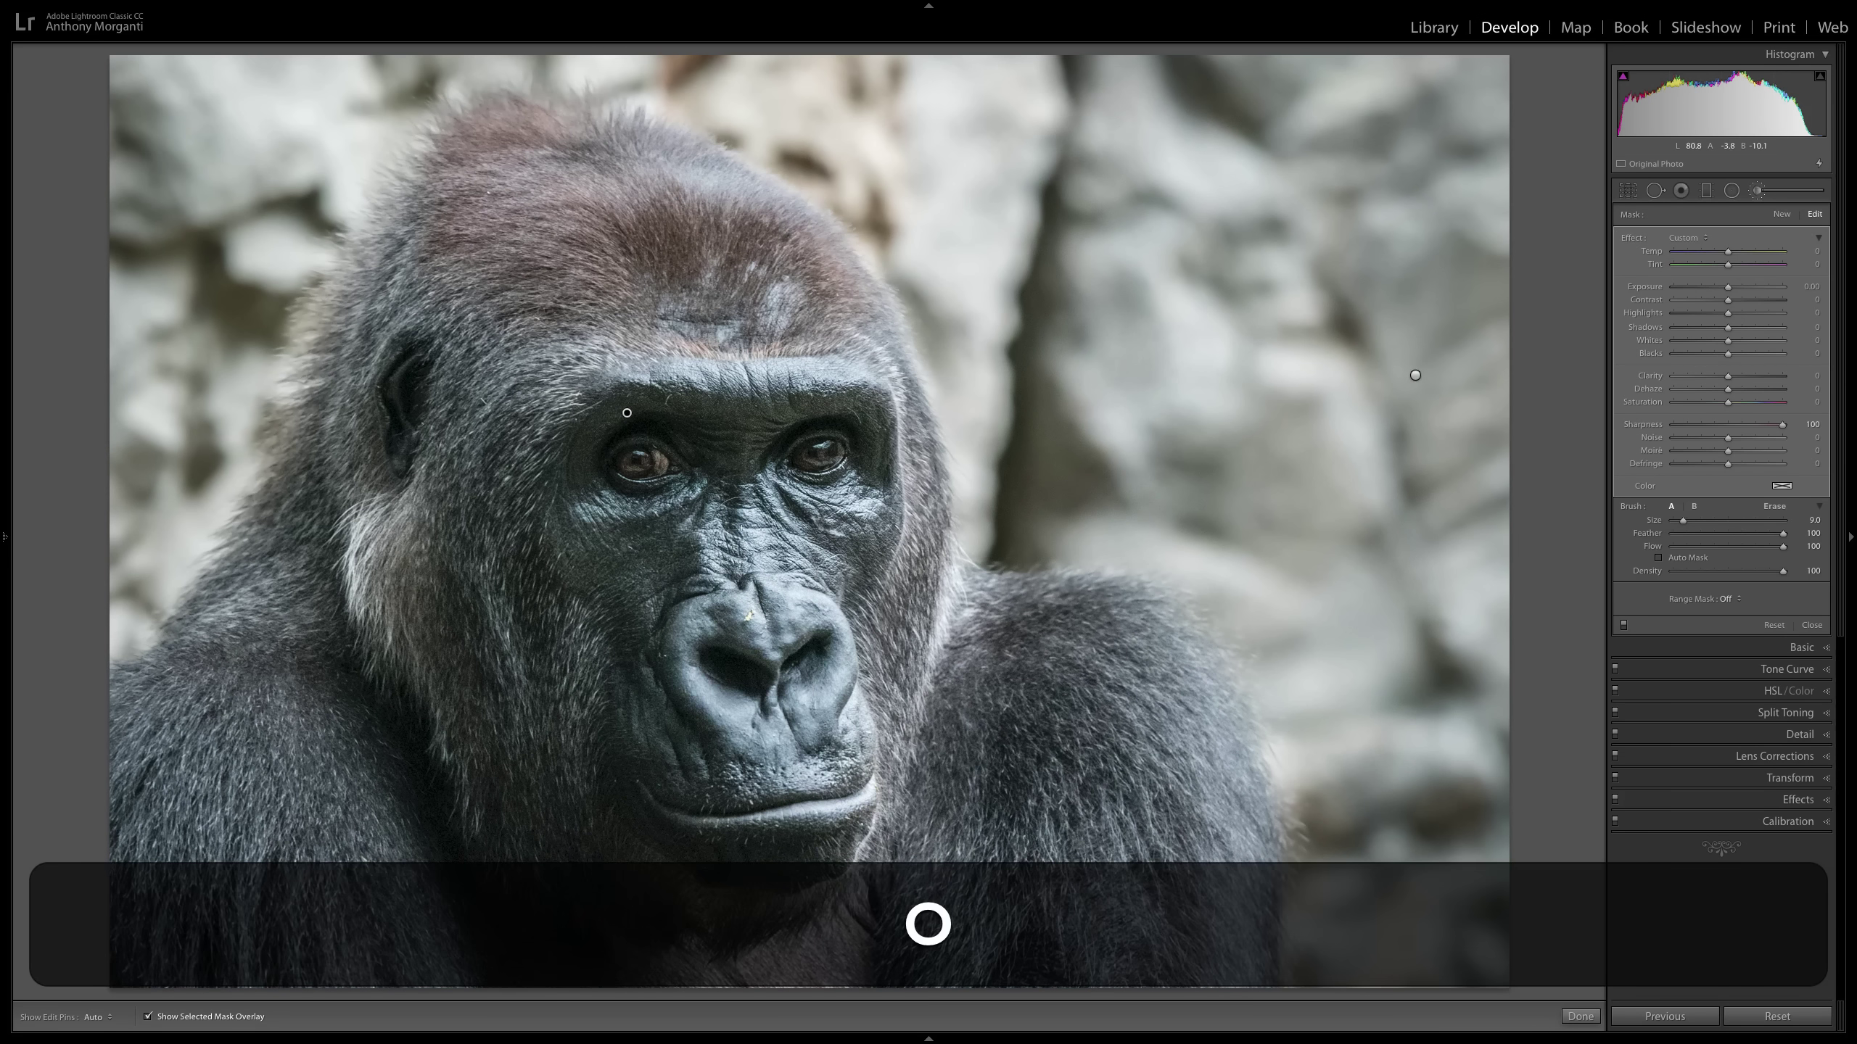
key(h)
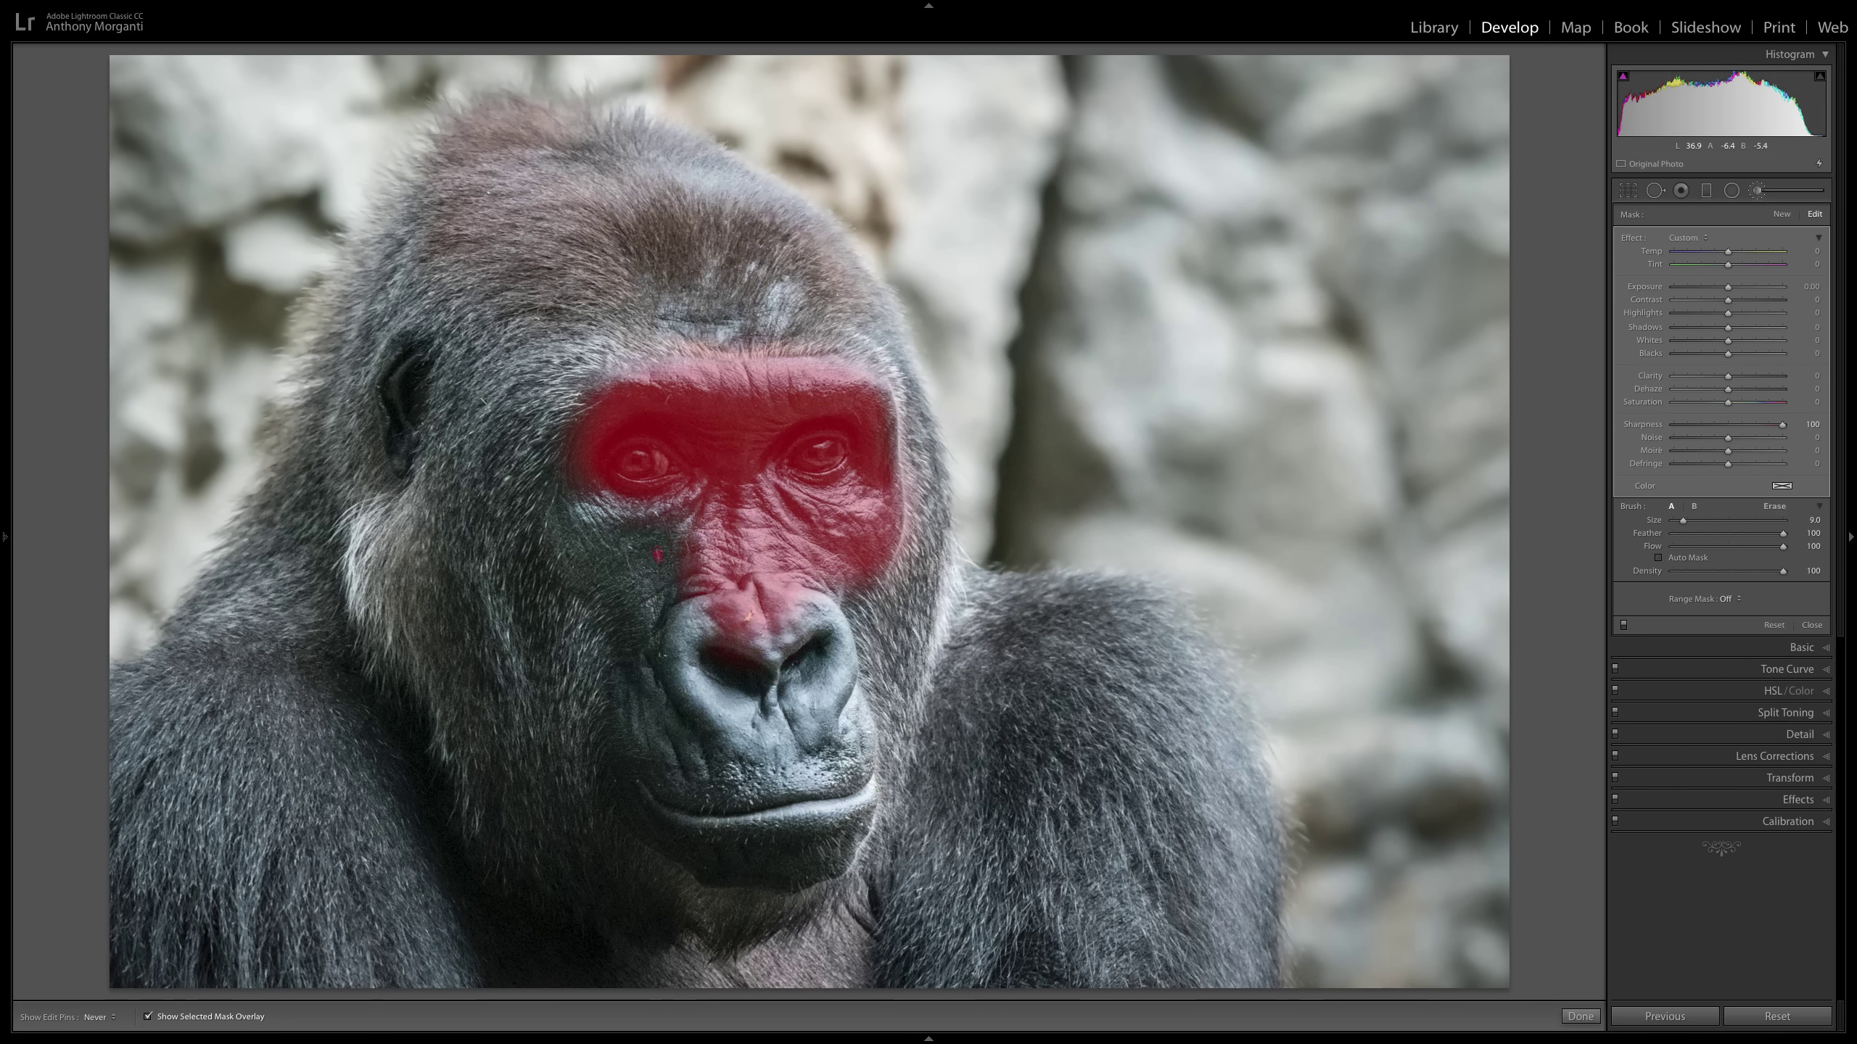
mouse_move(655, 554)
mouse_down()
mouse_move(600, 587)
mouse_move(631, 525)
mouse_move(686, 740)
mouse_move(719, 674)
mouse_move(796, 610)
mouse_move(830, 758)
mouse_move(757, 863)
mouse_move(659, 784)
mouse_move(676, 763)
mouse_move(686, 804)
mouse_move(785, 832)
mouse_move(814, 813)
mouse_move(809, 855)
mouse_move(828, 842)
mouse_move(583, 792)
mouse_up()
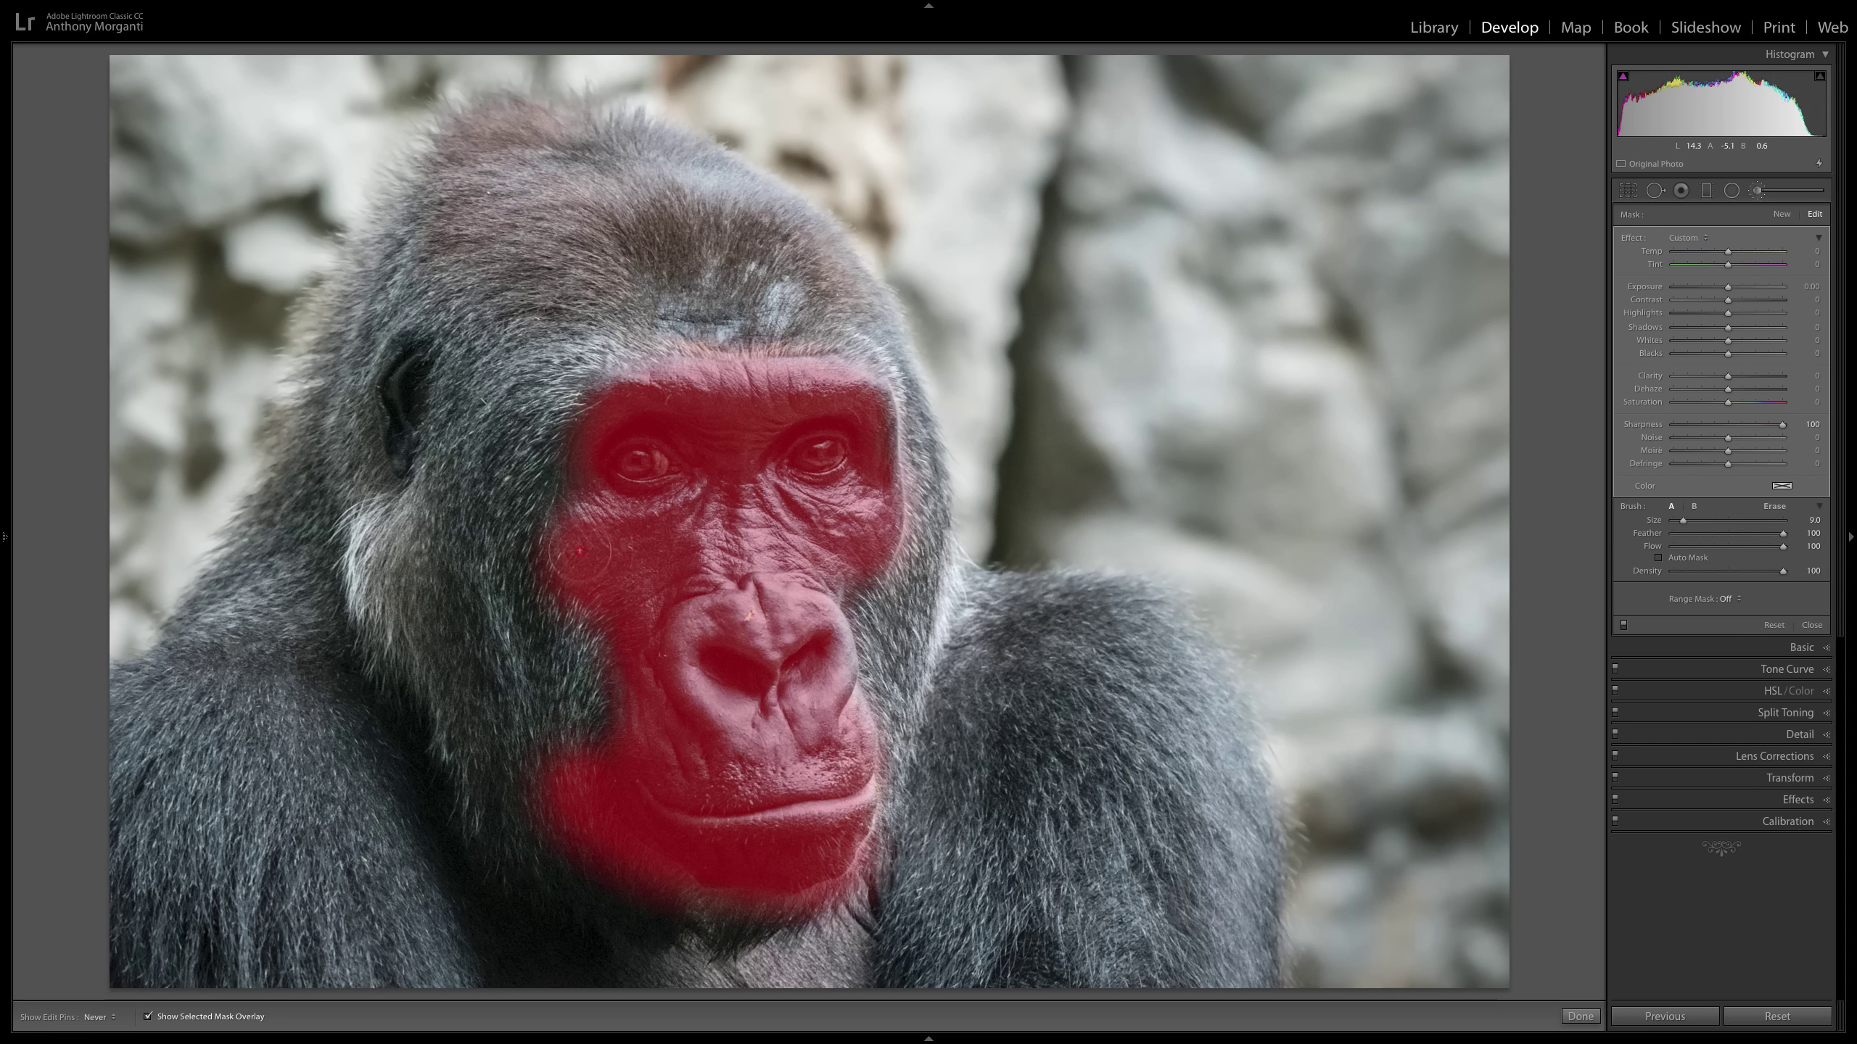
mouse_move(579, 549)
mouse_down()
mouse_move(630, 432)
mouse_move(679, 423)
mouse_move(762, 425)
mouse_move(808, 451)
mouse_move(867, 554)
mouse_up()
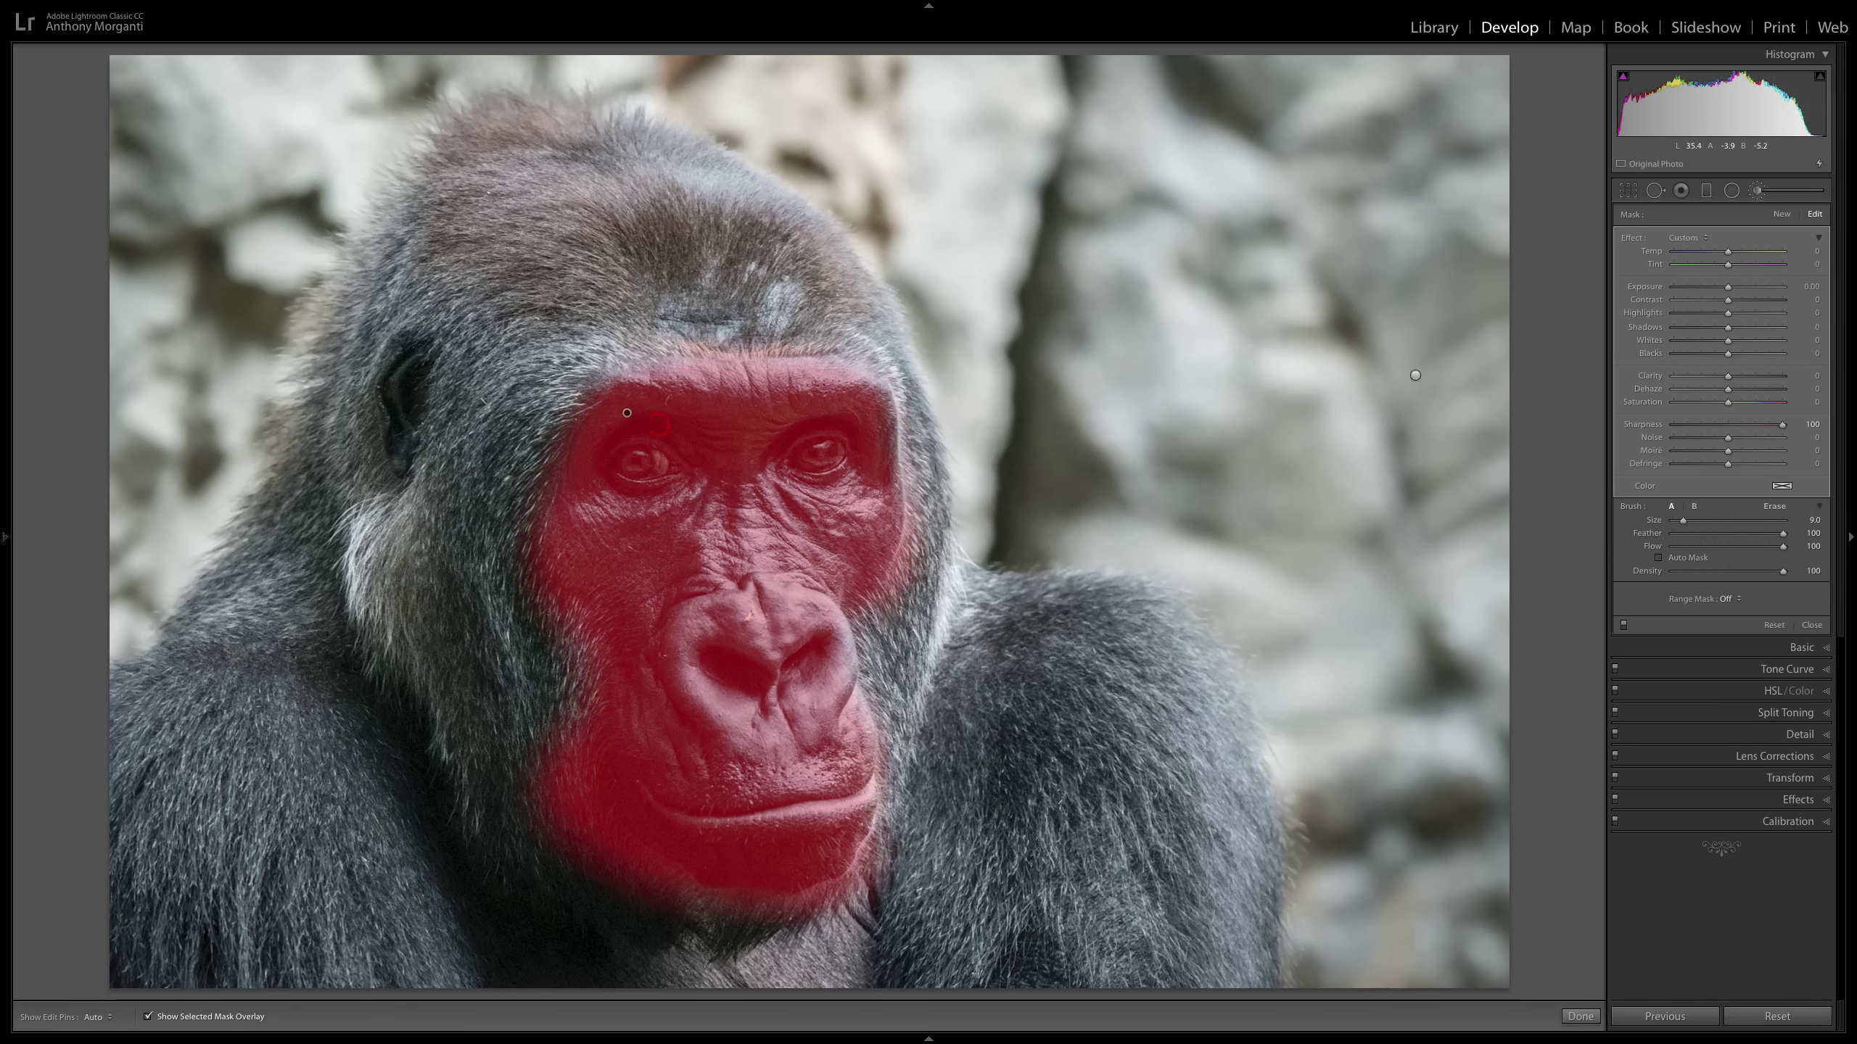
Reduce the brush size to 3, add the gorilla's ear to the sharpening mask, and compare the photo without the overlay and brush adjustments.
key(bracketleft)
key(bracketleft)
key(bracketleft)
mouse_move(412, 370)
mouse_down()
mouse_move(388, 415)
mouse_move(400, 461)
mouse_move(407, 382)
mouse_up()
key(o)
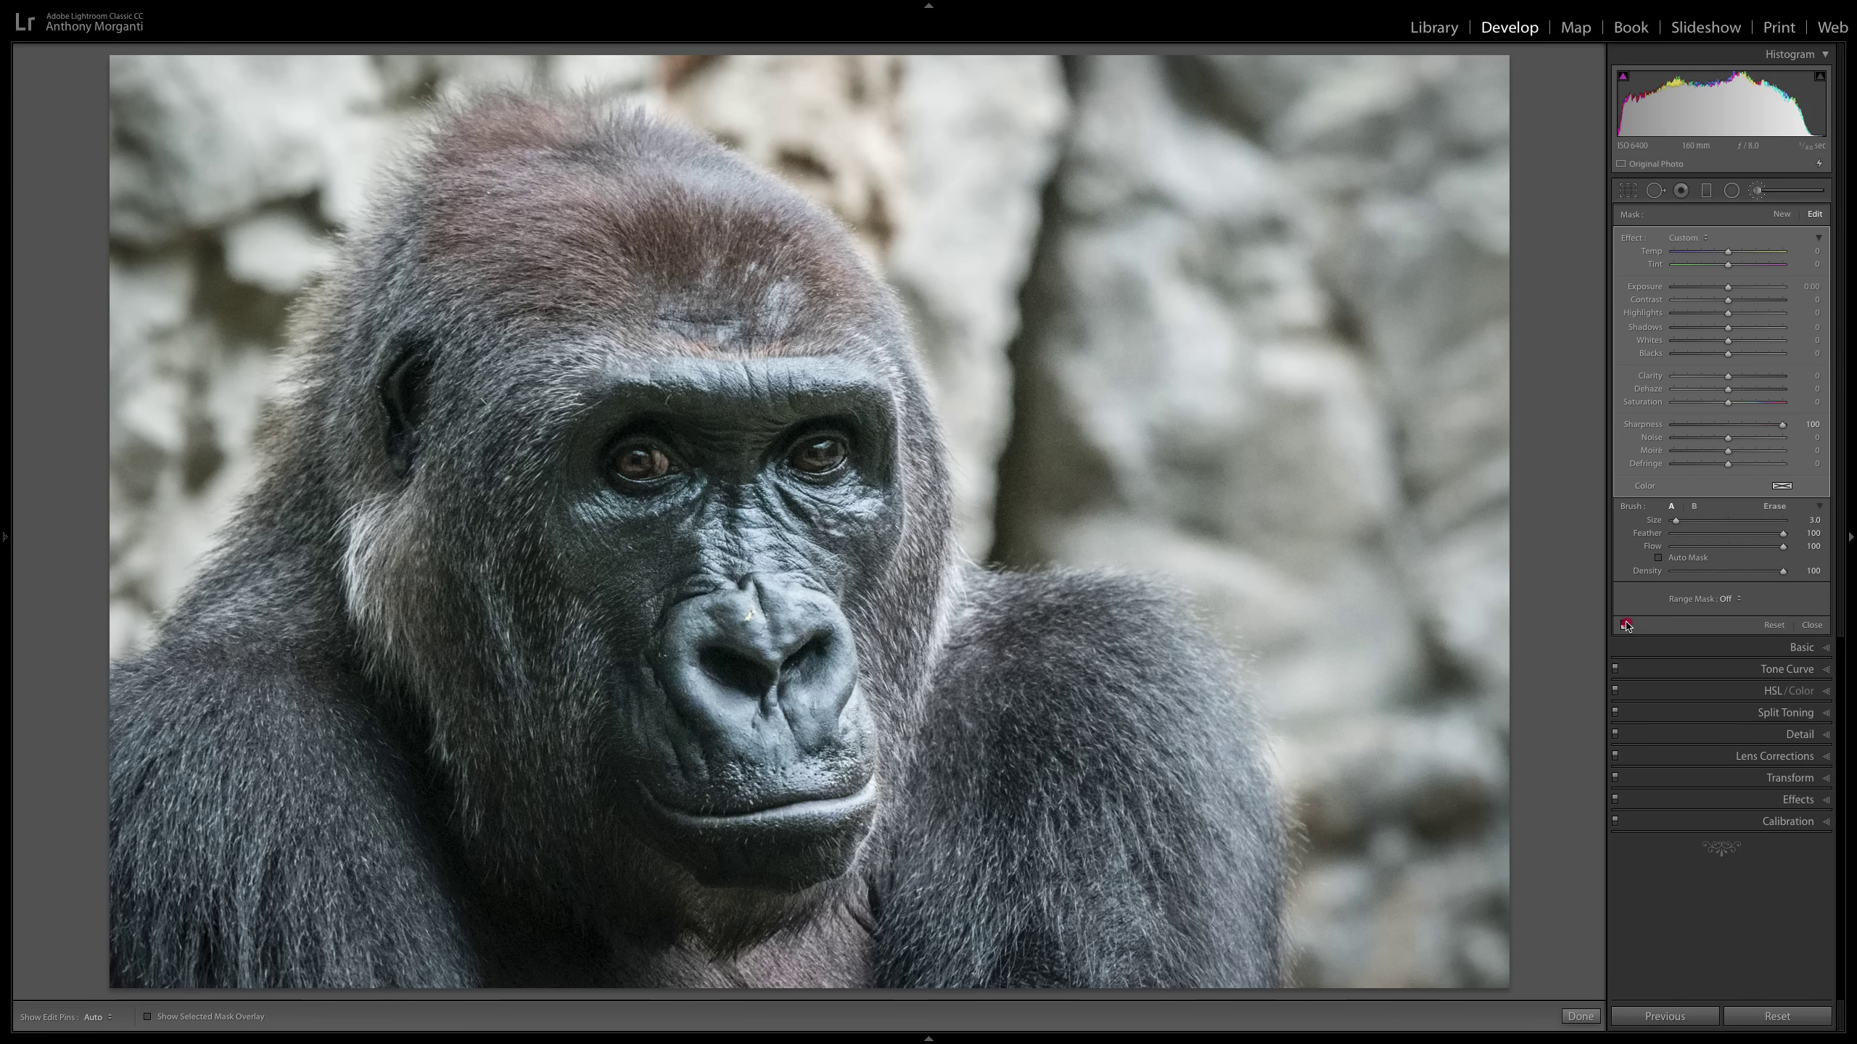
click(1624, 625)
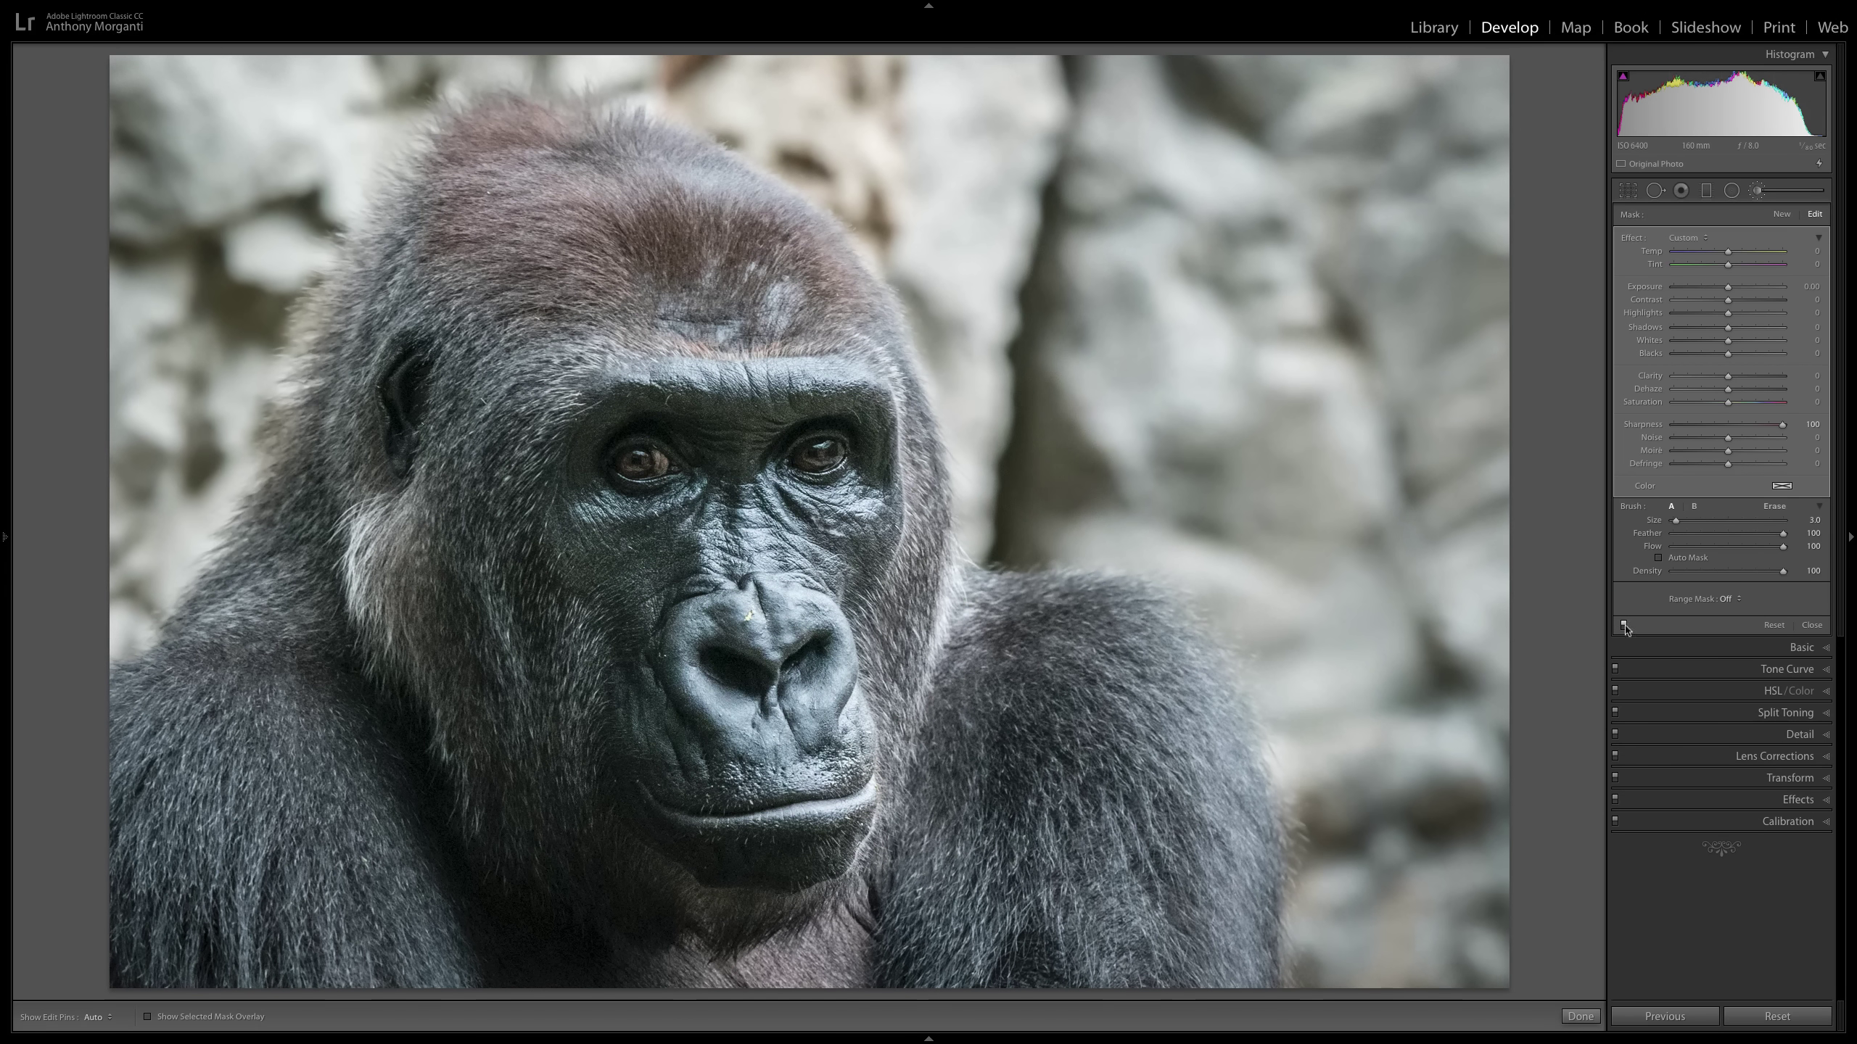